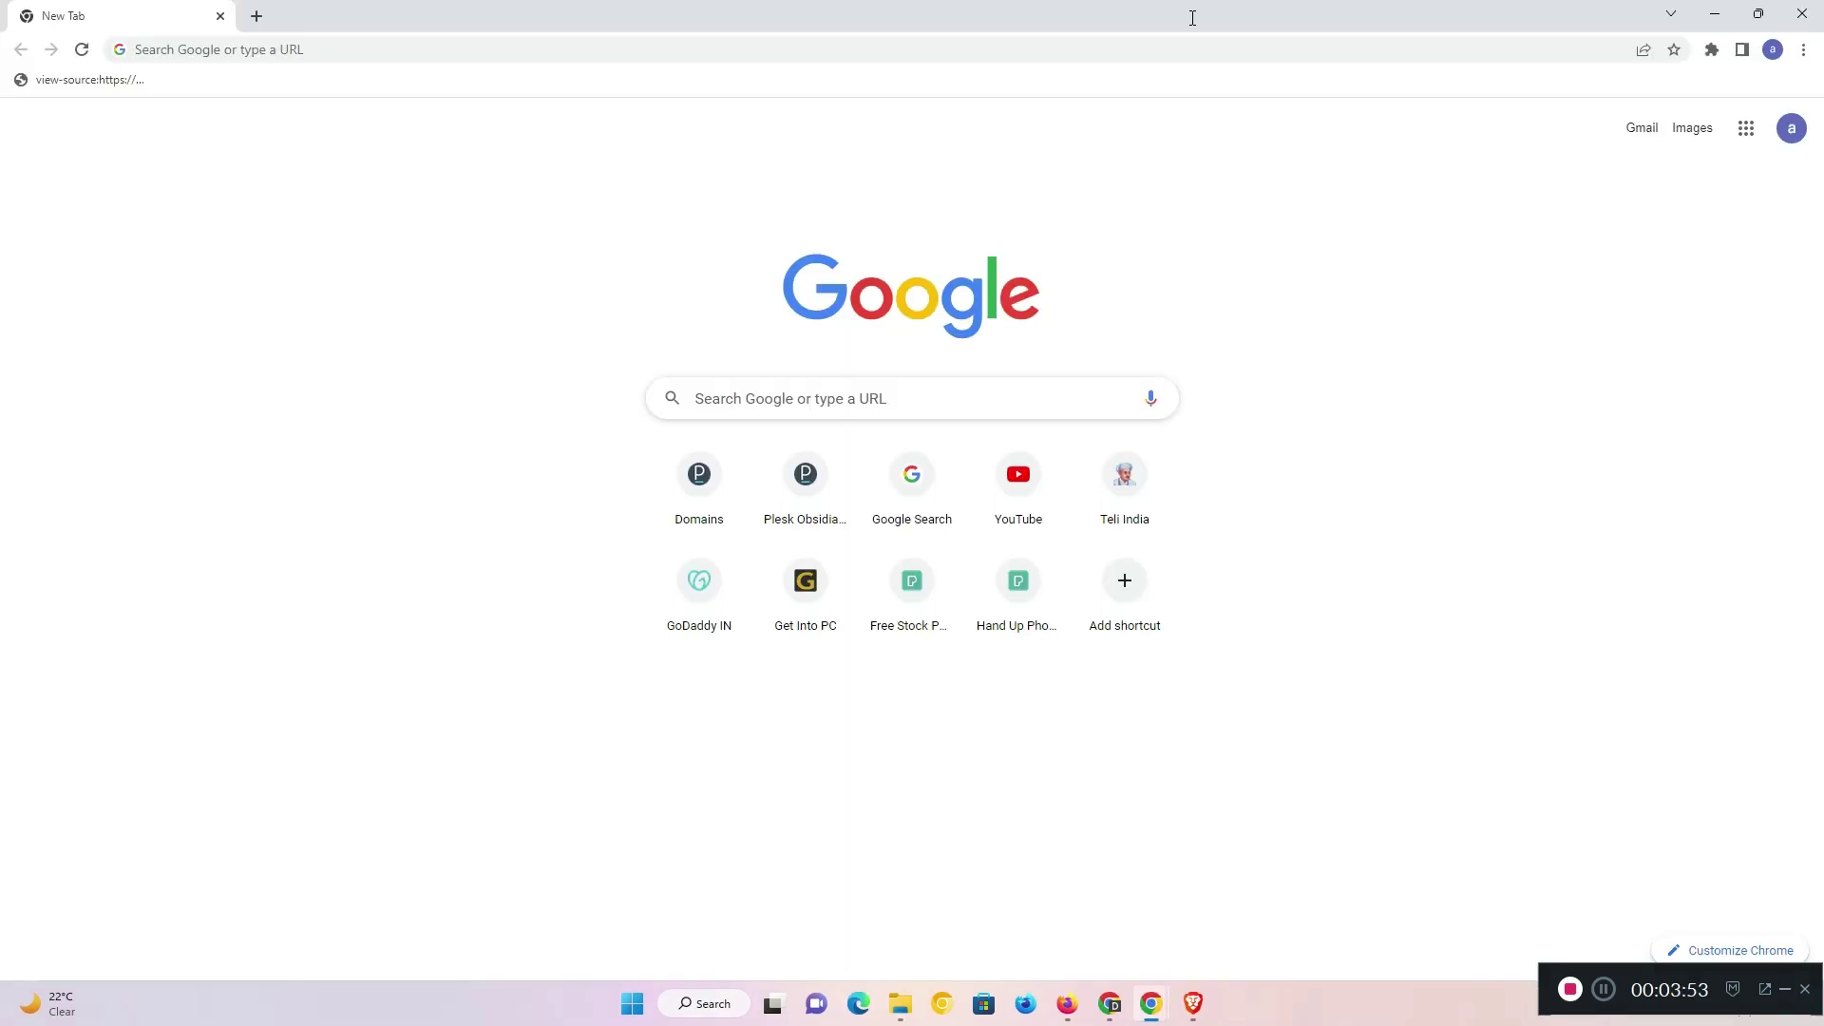
Load the Facebook sign-up page, then Instagram's sign-up page in a second tab via a Google search
{"action": "left_click", "coordinate": [357, 53]}
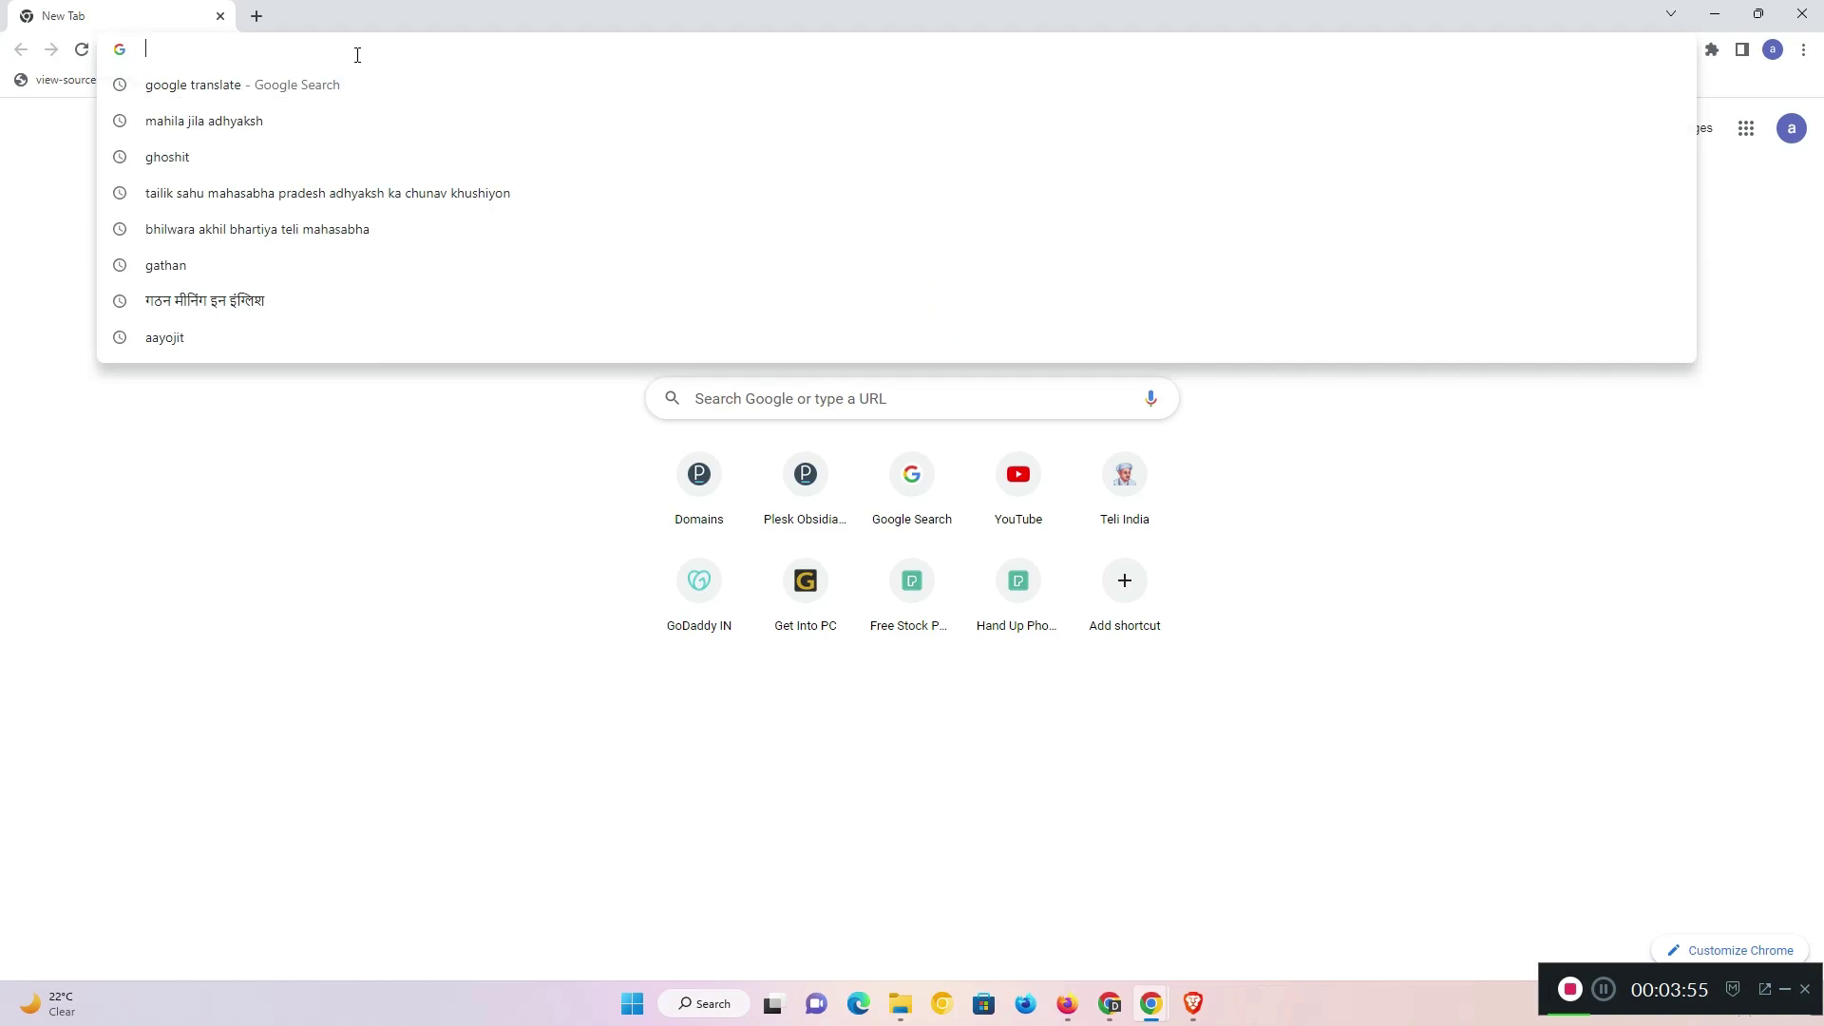
{"action": "type", "text": "fab"}
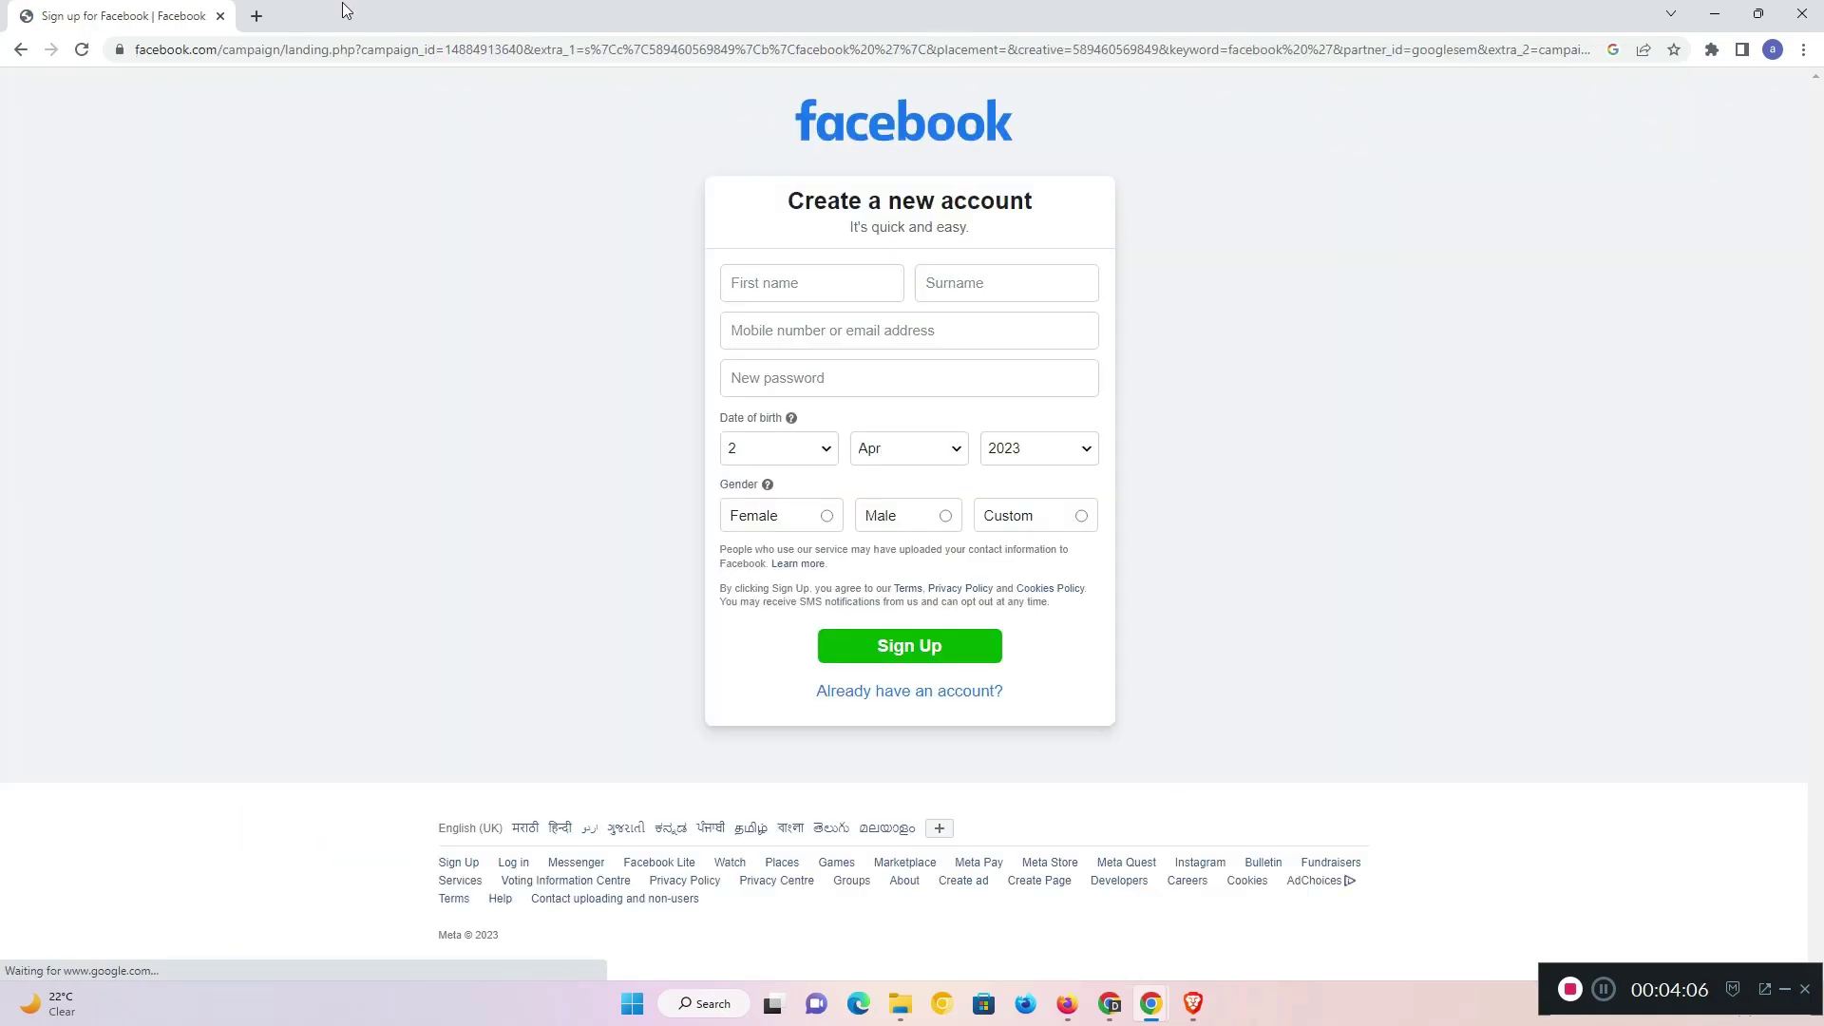
{"action": "left_click", "coordinate": [258, 16]}
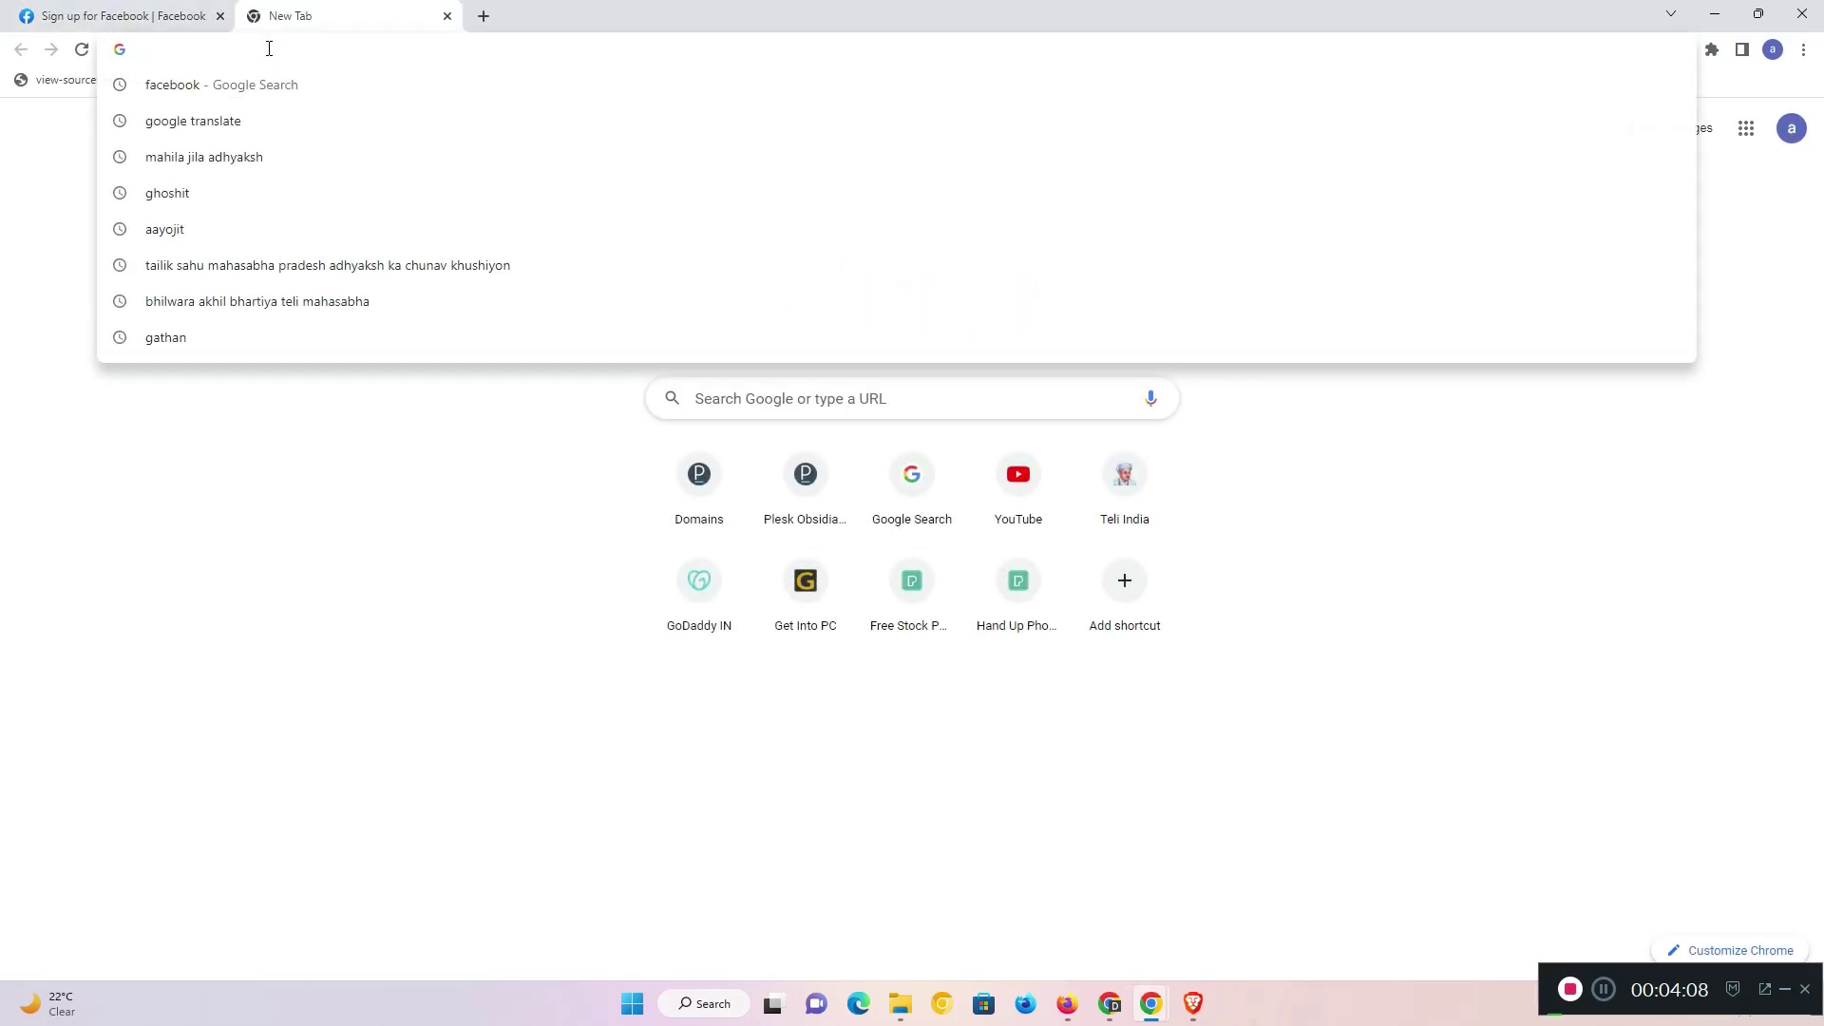
{"action": "type", "text": "ins"}
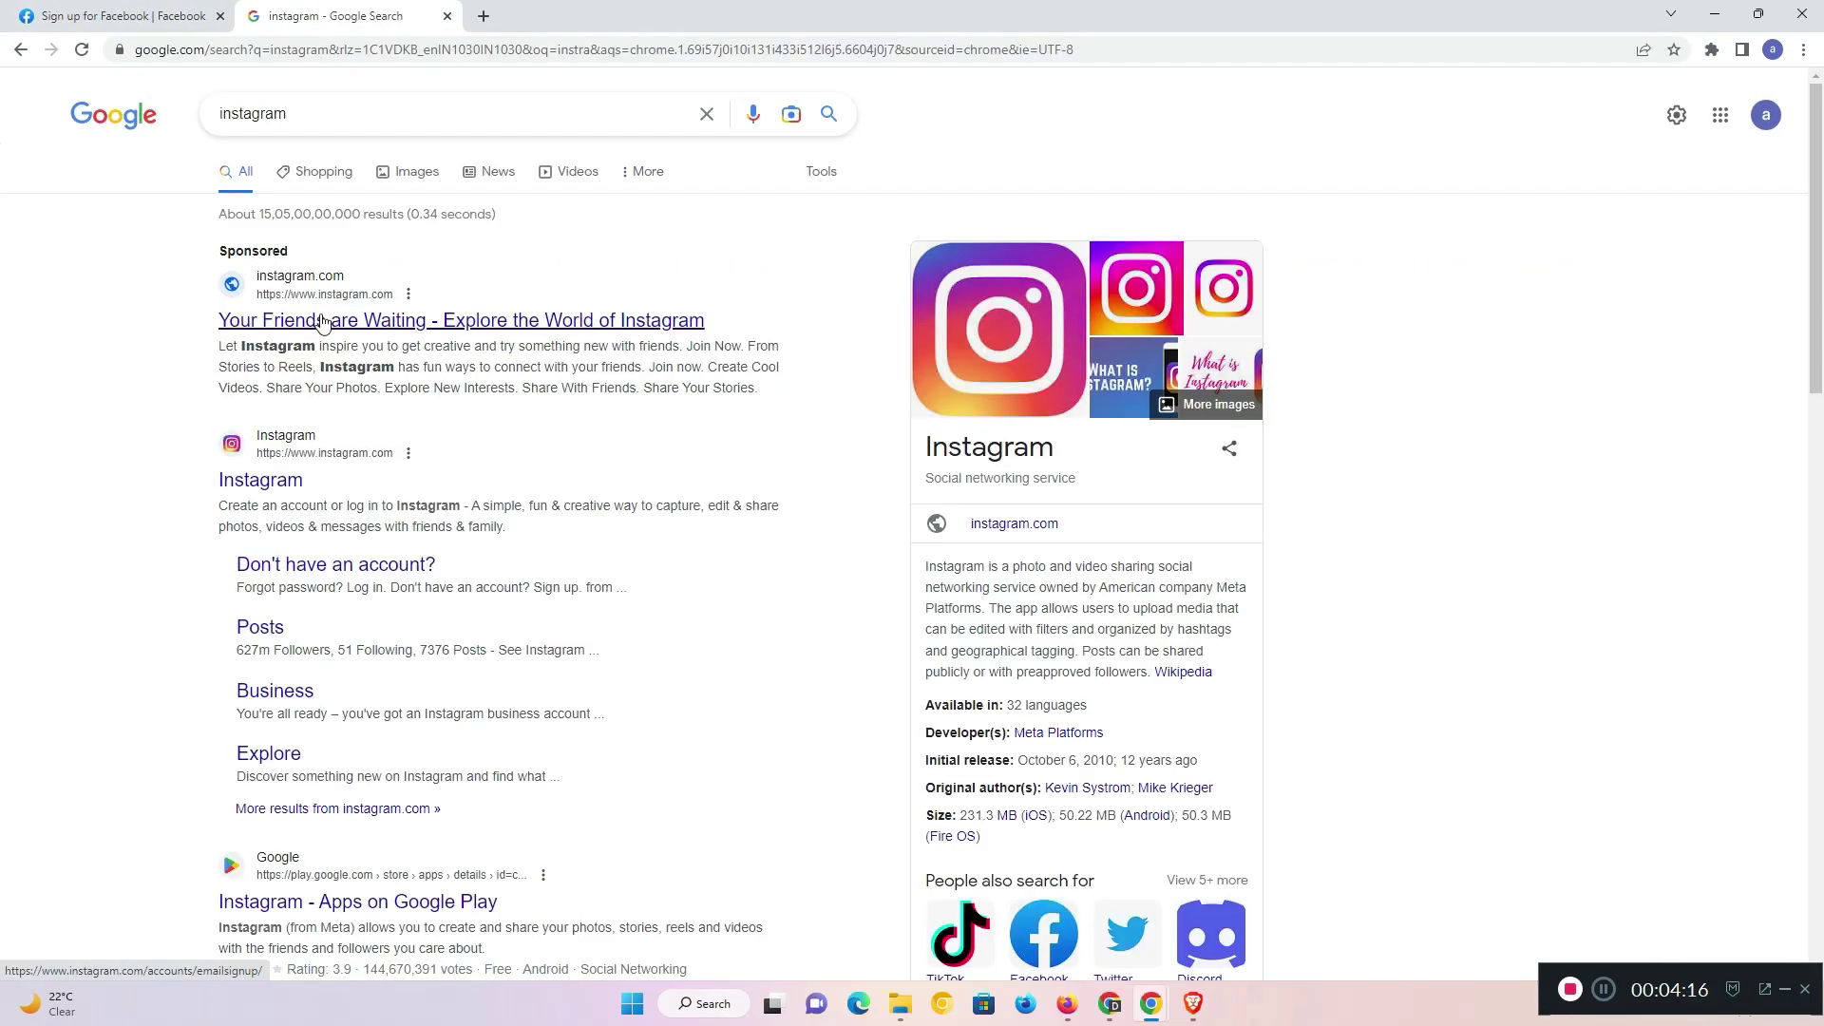
{"action": "left_click", "coordinate": [322, 325]}
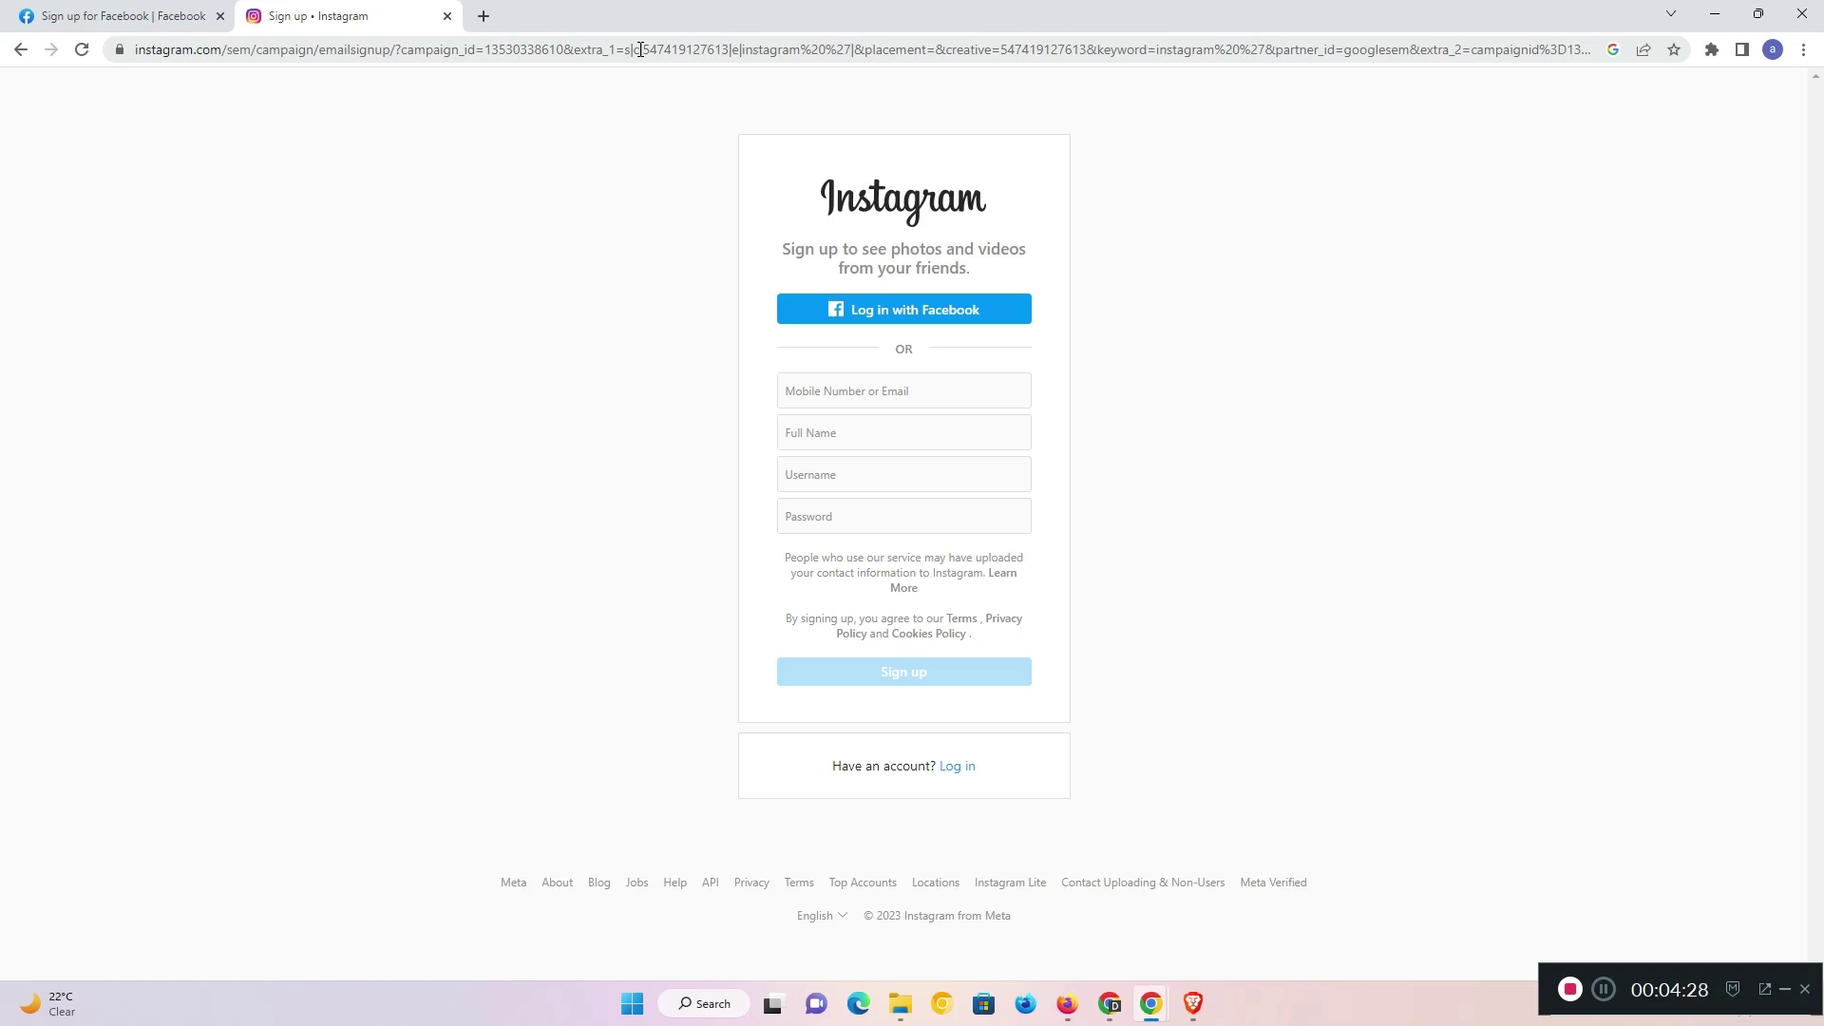
Open Internet Options from Control Panel via a 'con' Start search, then minimize Control Panel and center the dialog
{"action": "left_click", "coordinate": [1715, 16]}
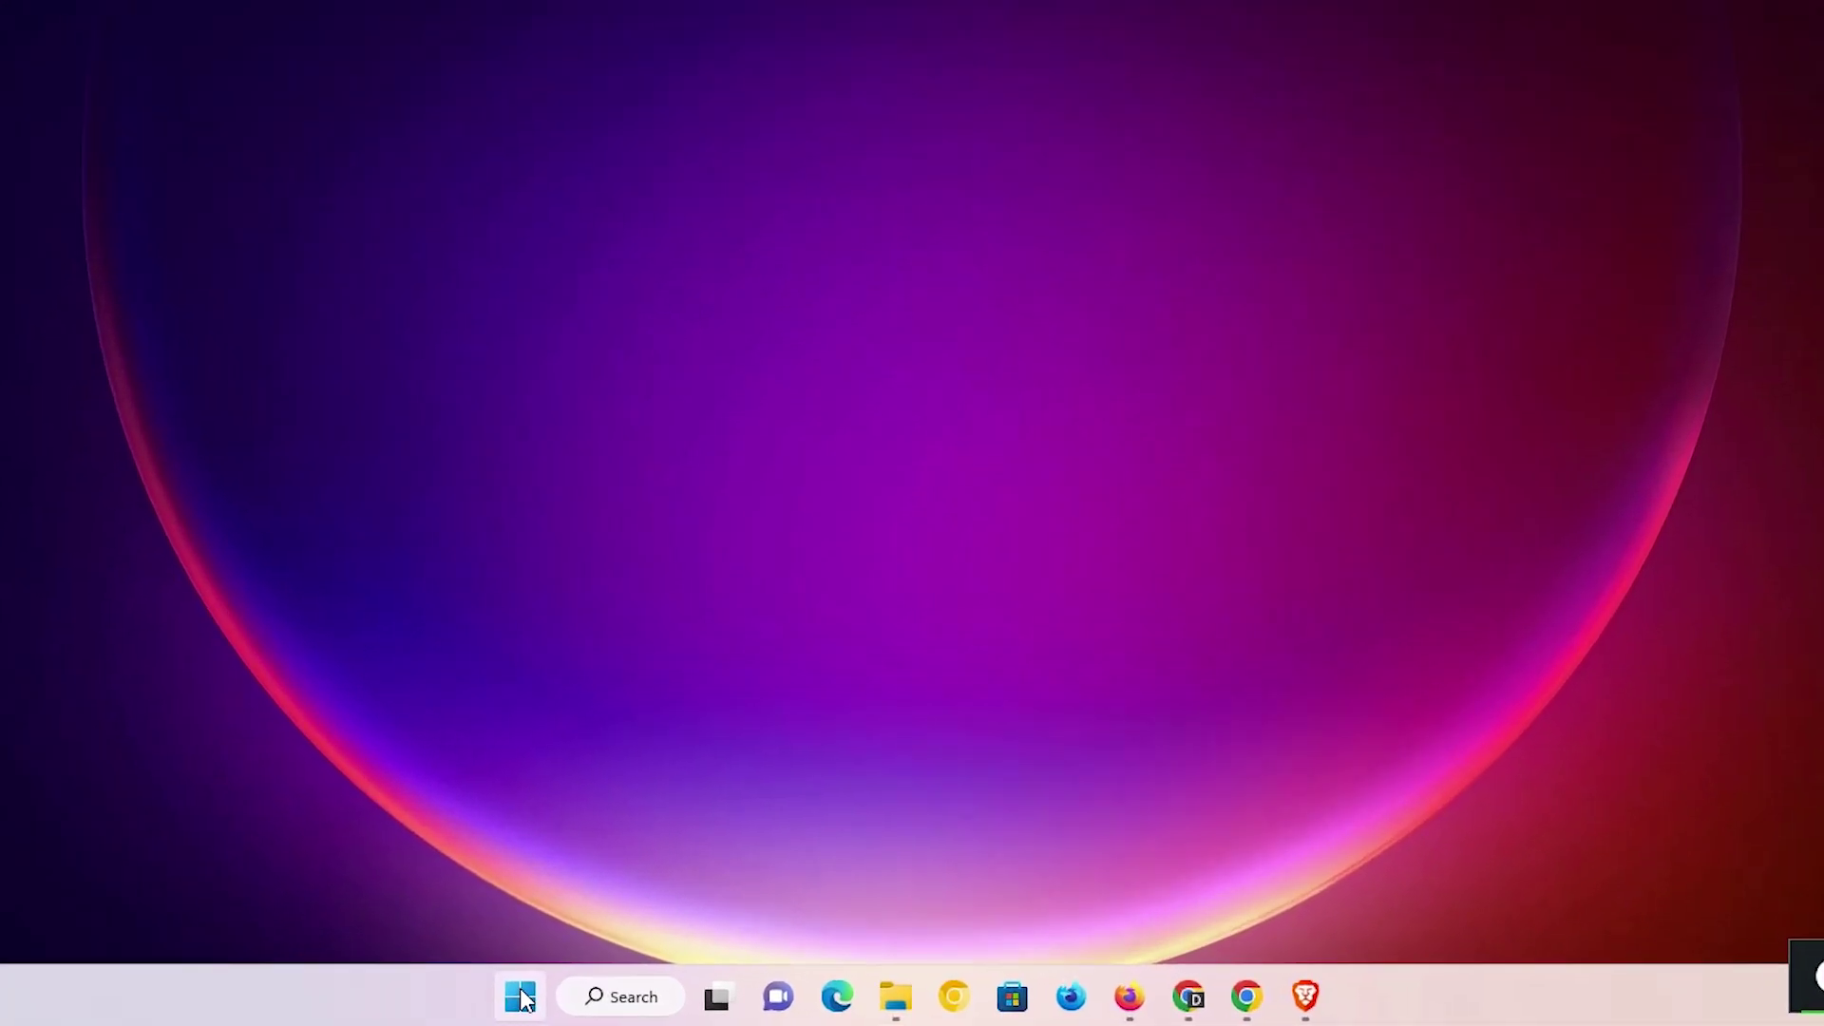
{"action": "left_click", "coordinate": [632, 1006]}
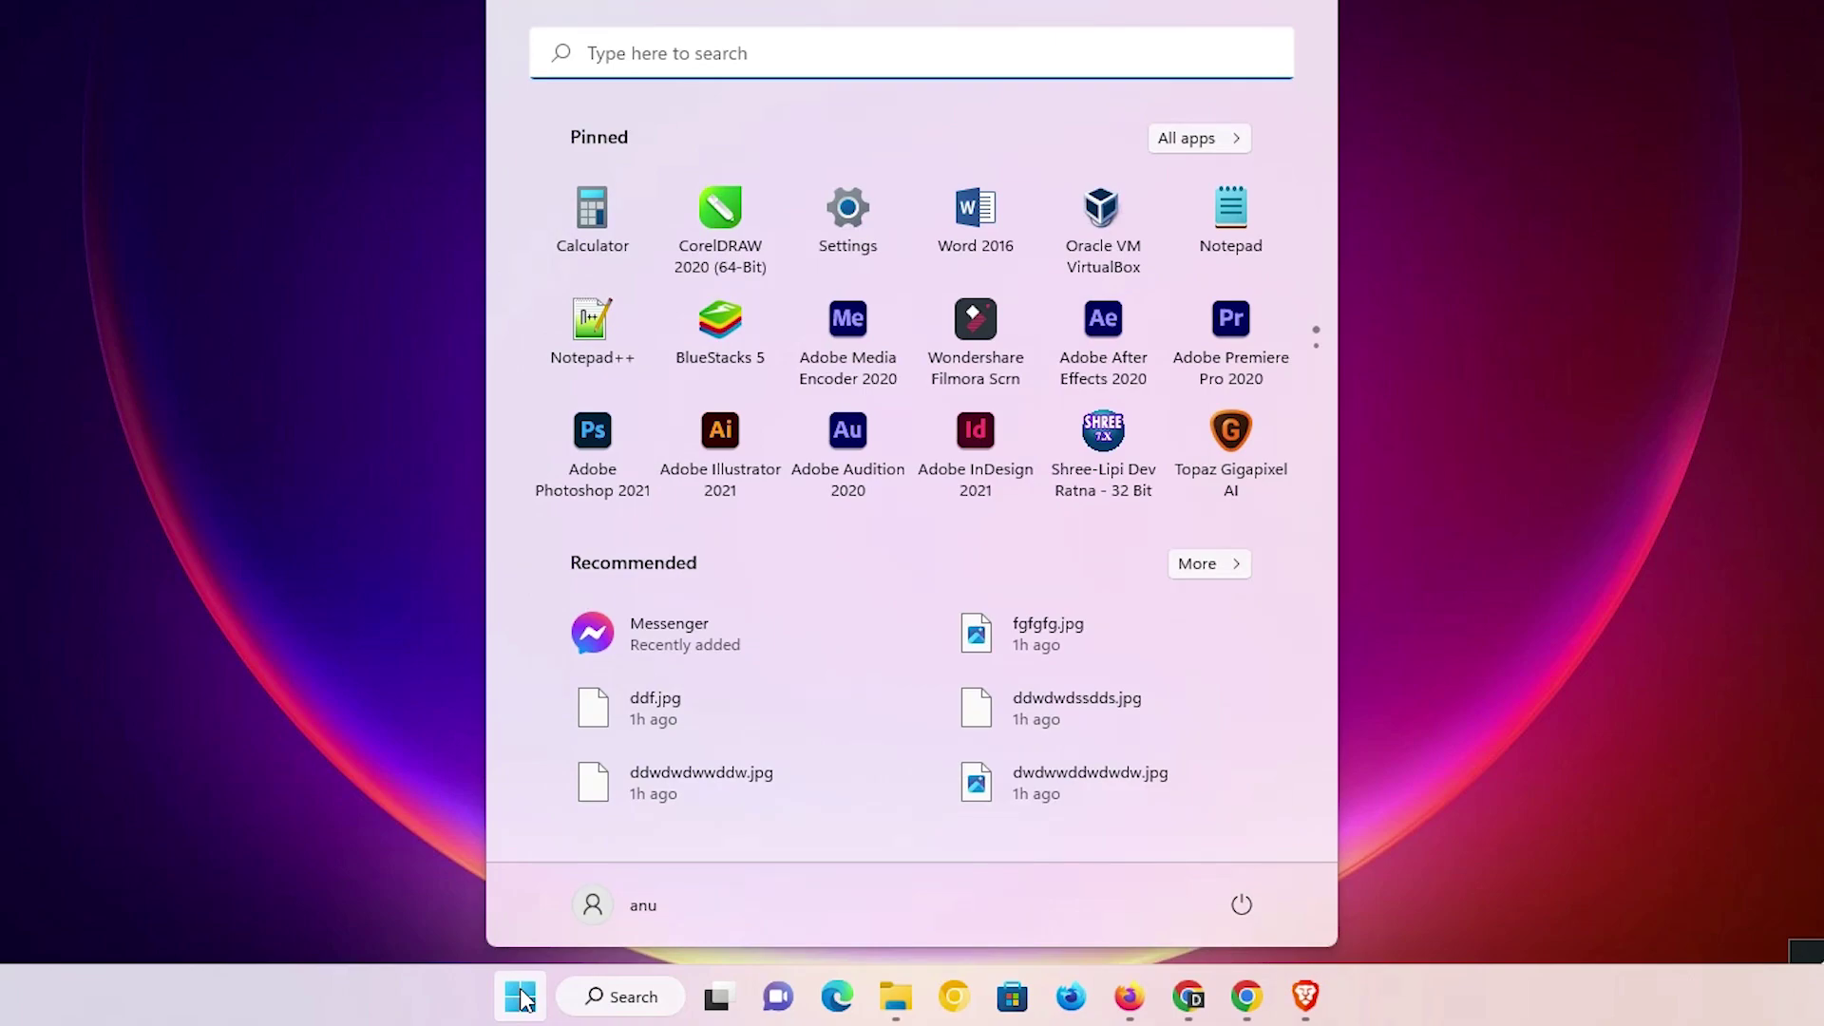
{"action": "type", "text": "con"}
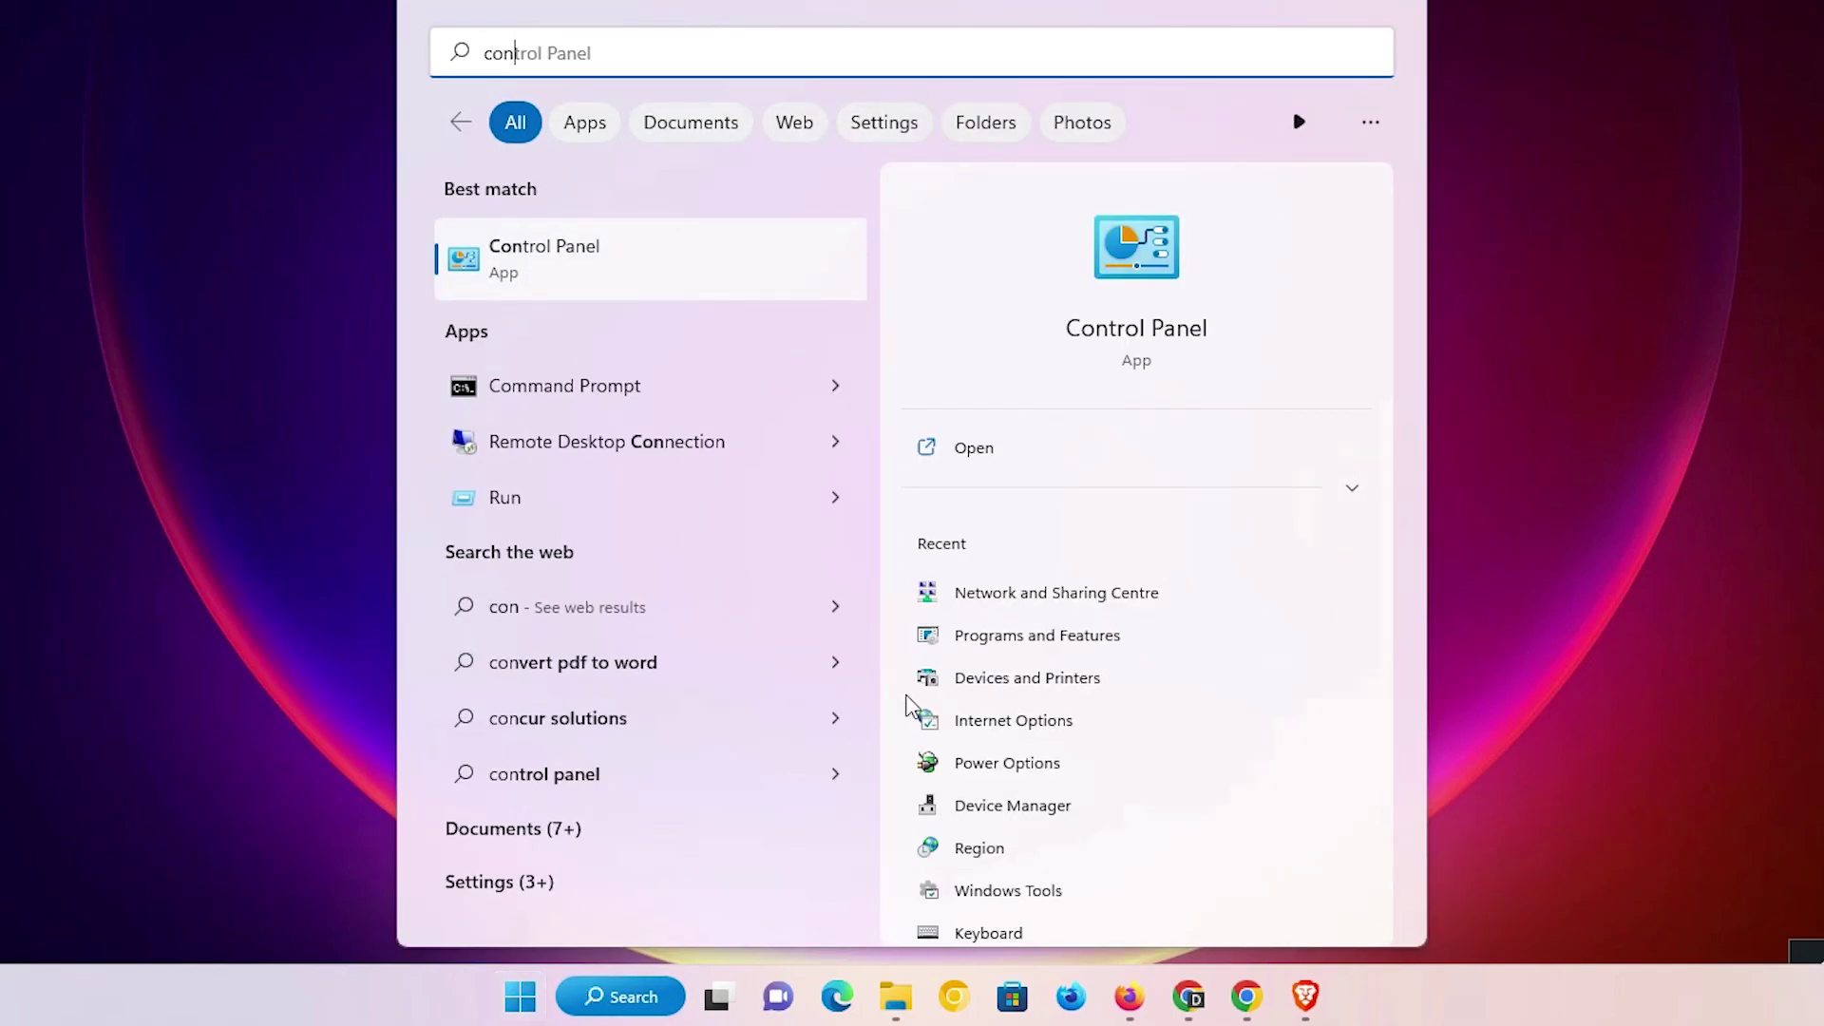
{"action": "left_click", "coordinate": [715, 253]}
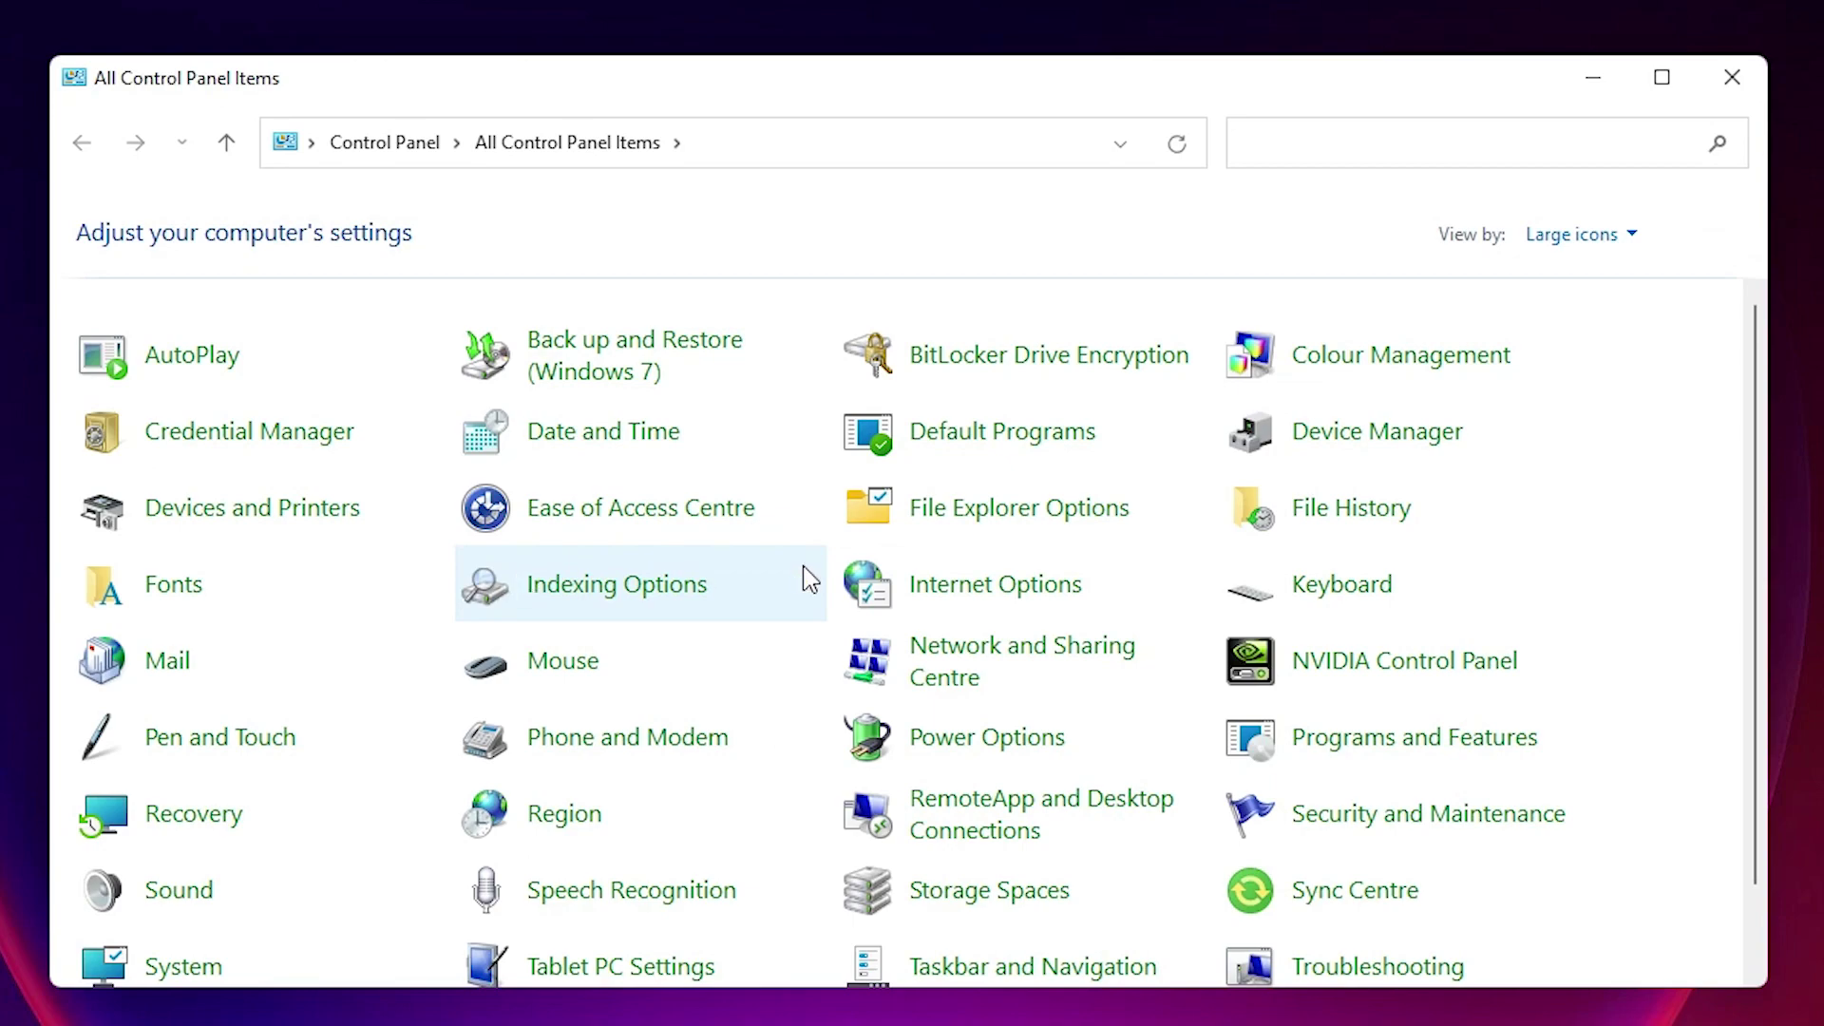
{"action": "left_click", "coordinate": [990, 589]}
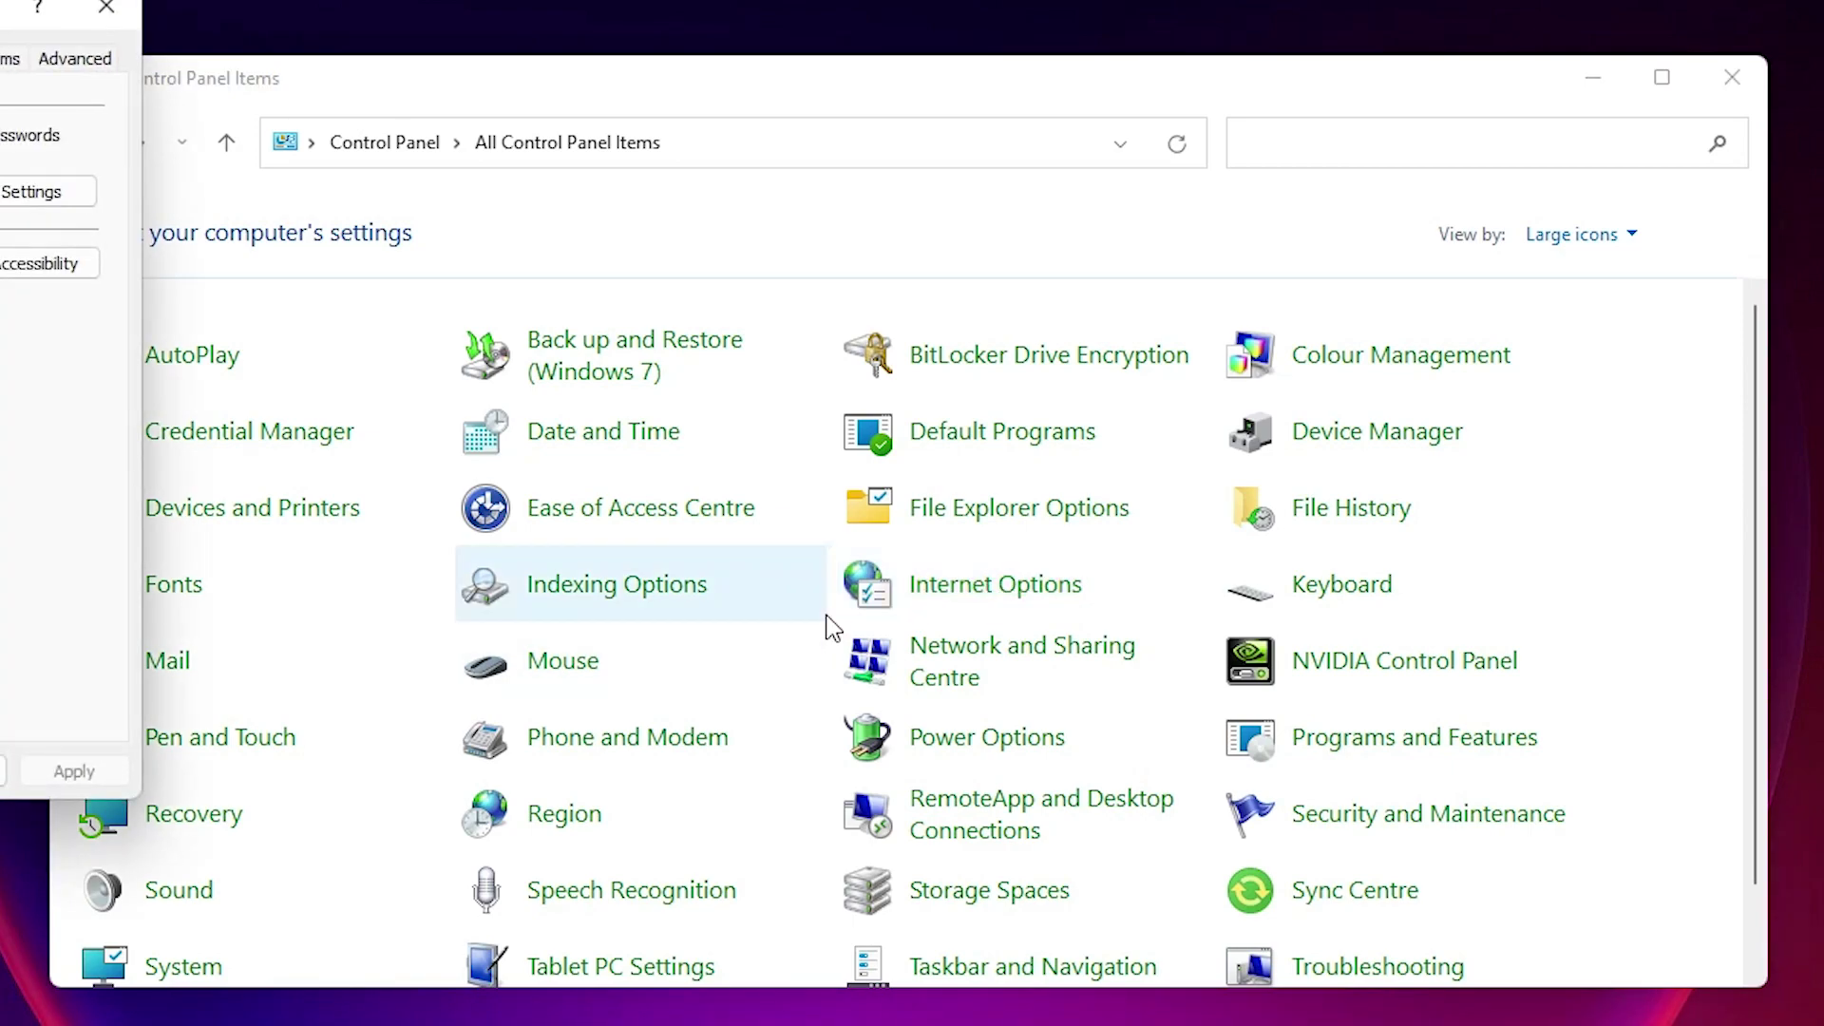
{"action": "left_click", "coordinate": [1594, 77]}
{"action": "left_click_drag", "start_coordinate": [5, 10], "coordinate": [733, 293]}
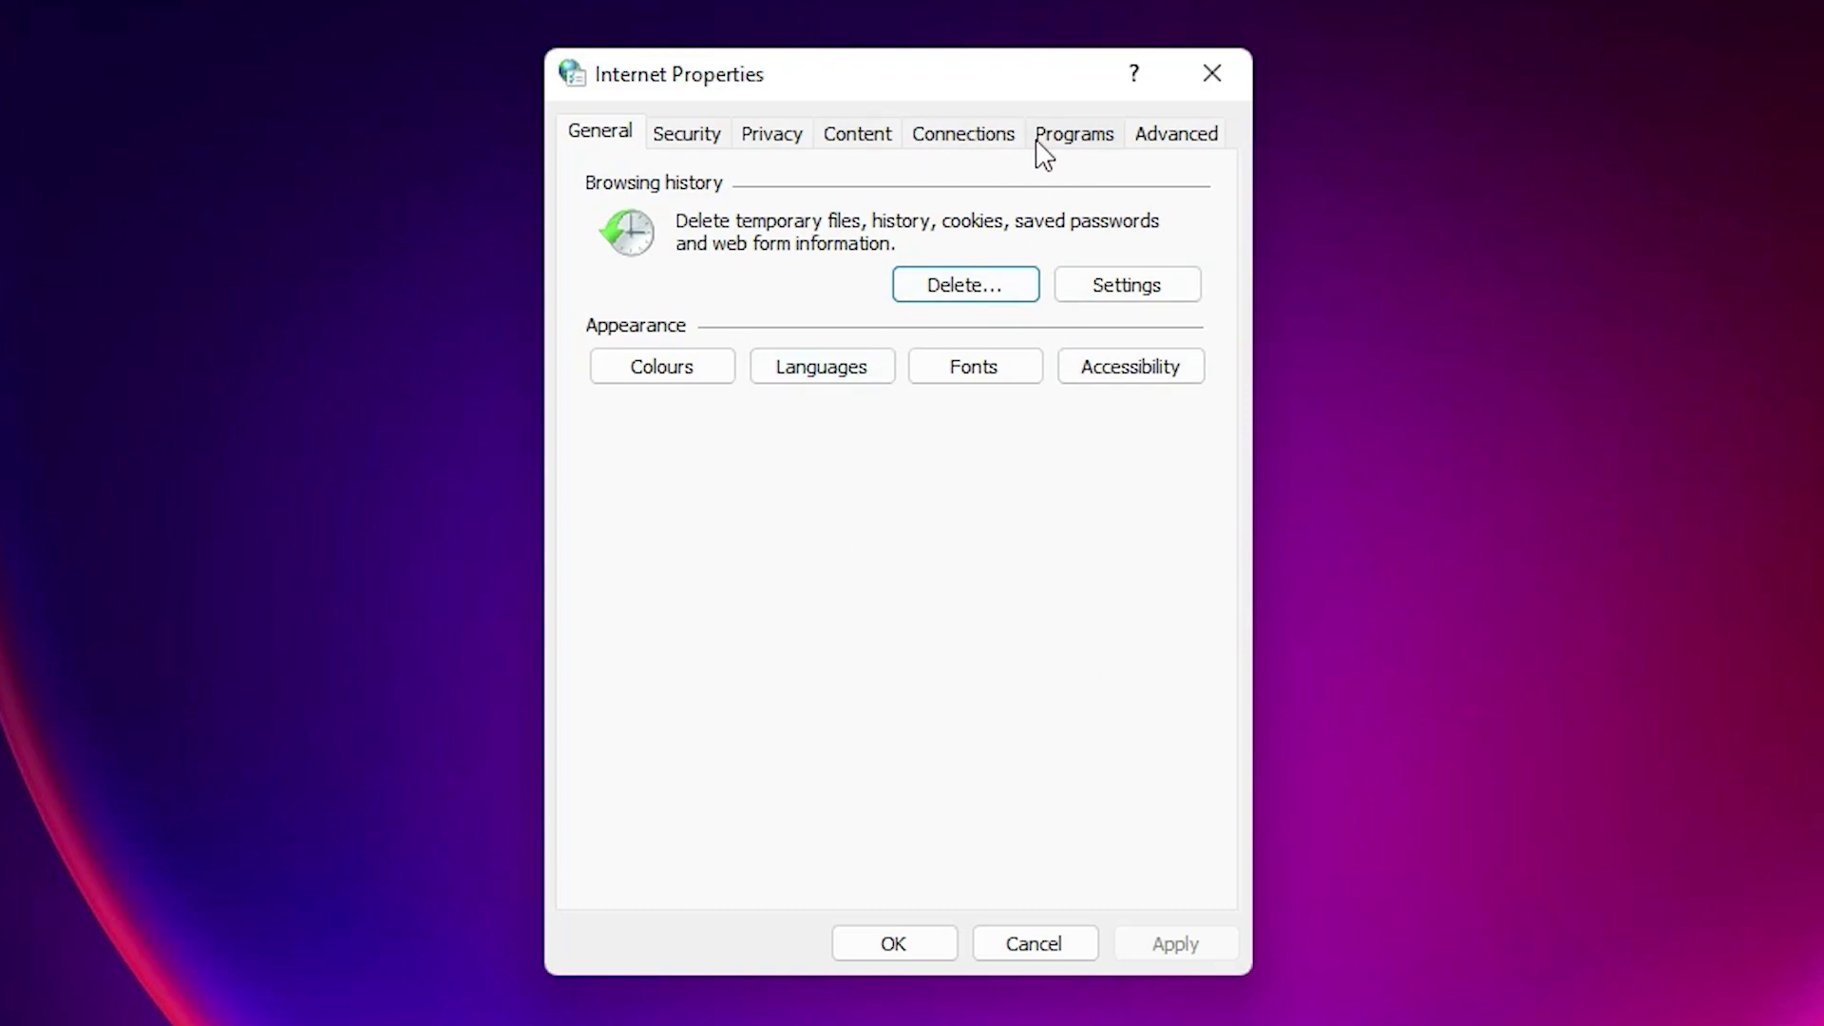
In Connections > LAN settings, enable the LAN proxy server with address 127.0.0.1 and port 80
{"action": "left_click", "coordinate": [971, 142]}
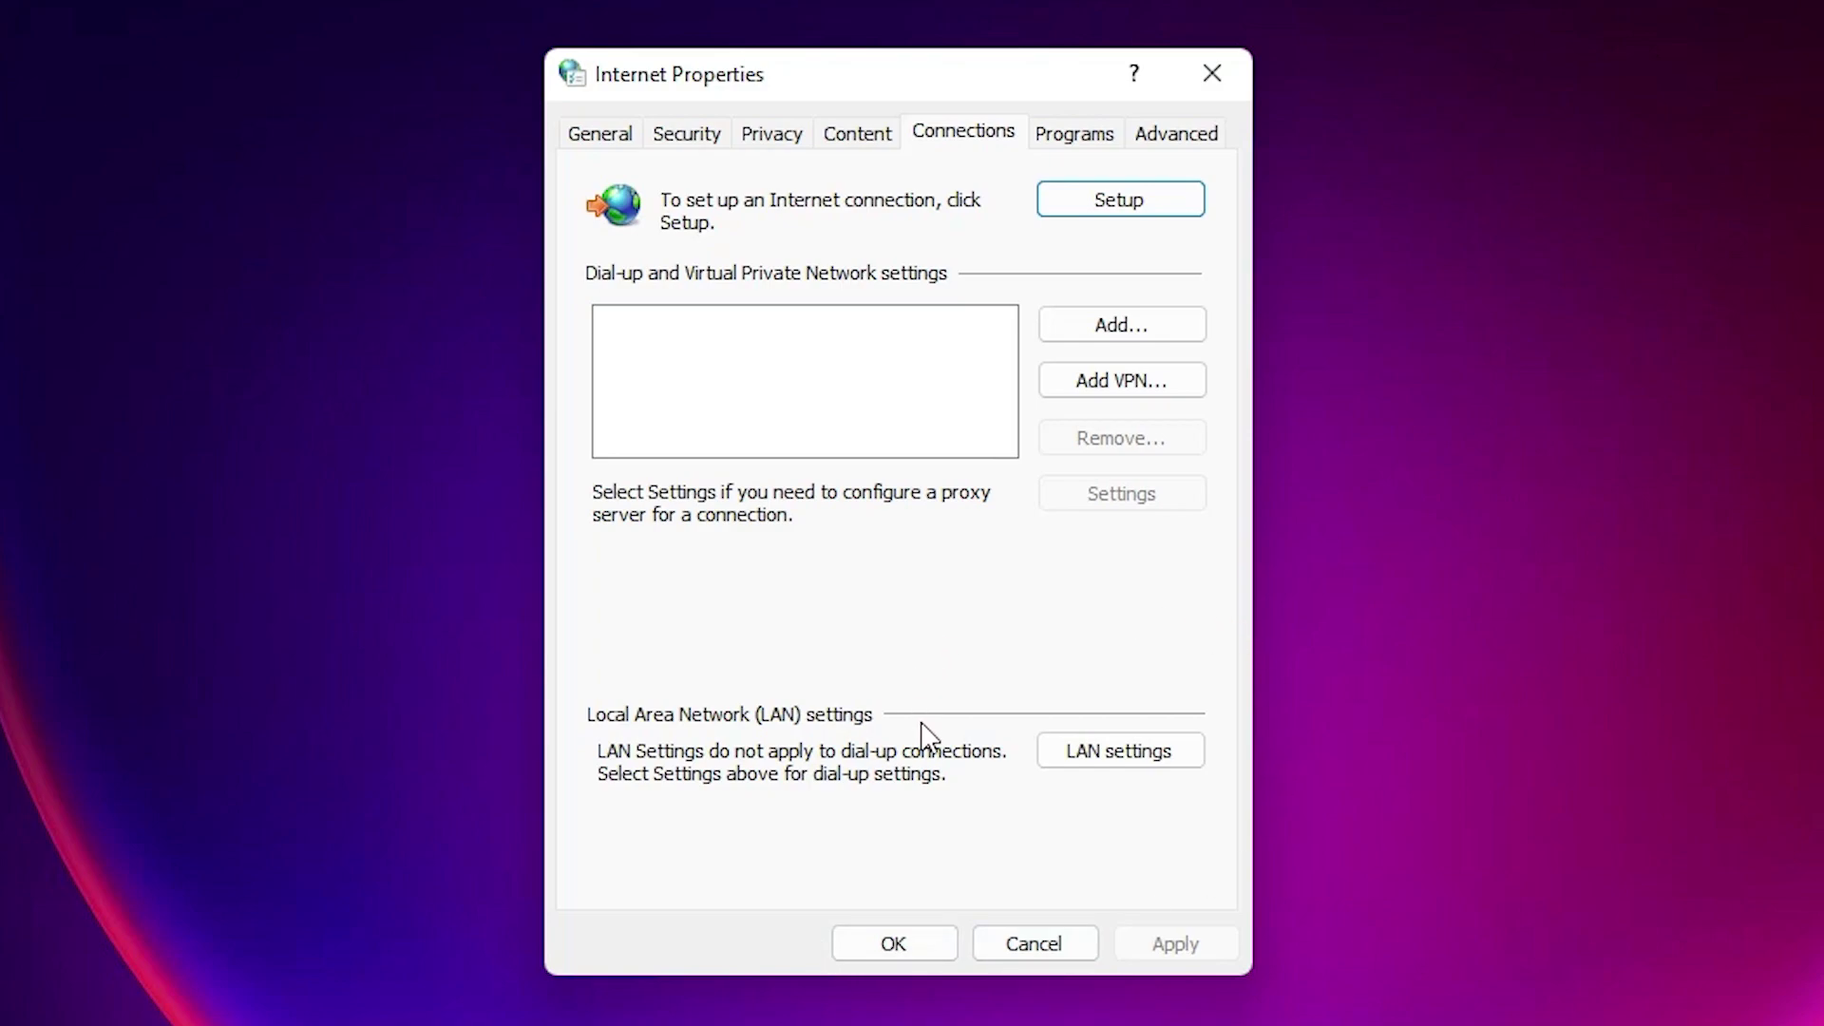
{"action": "left_click", "coordinate": [1153, 766]}
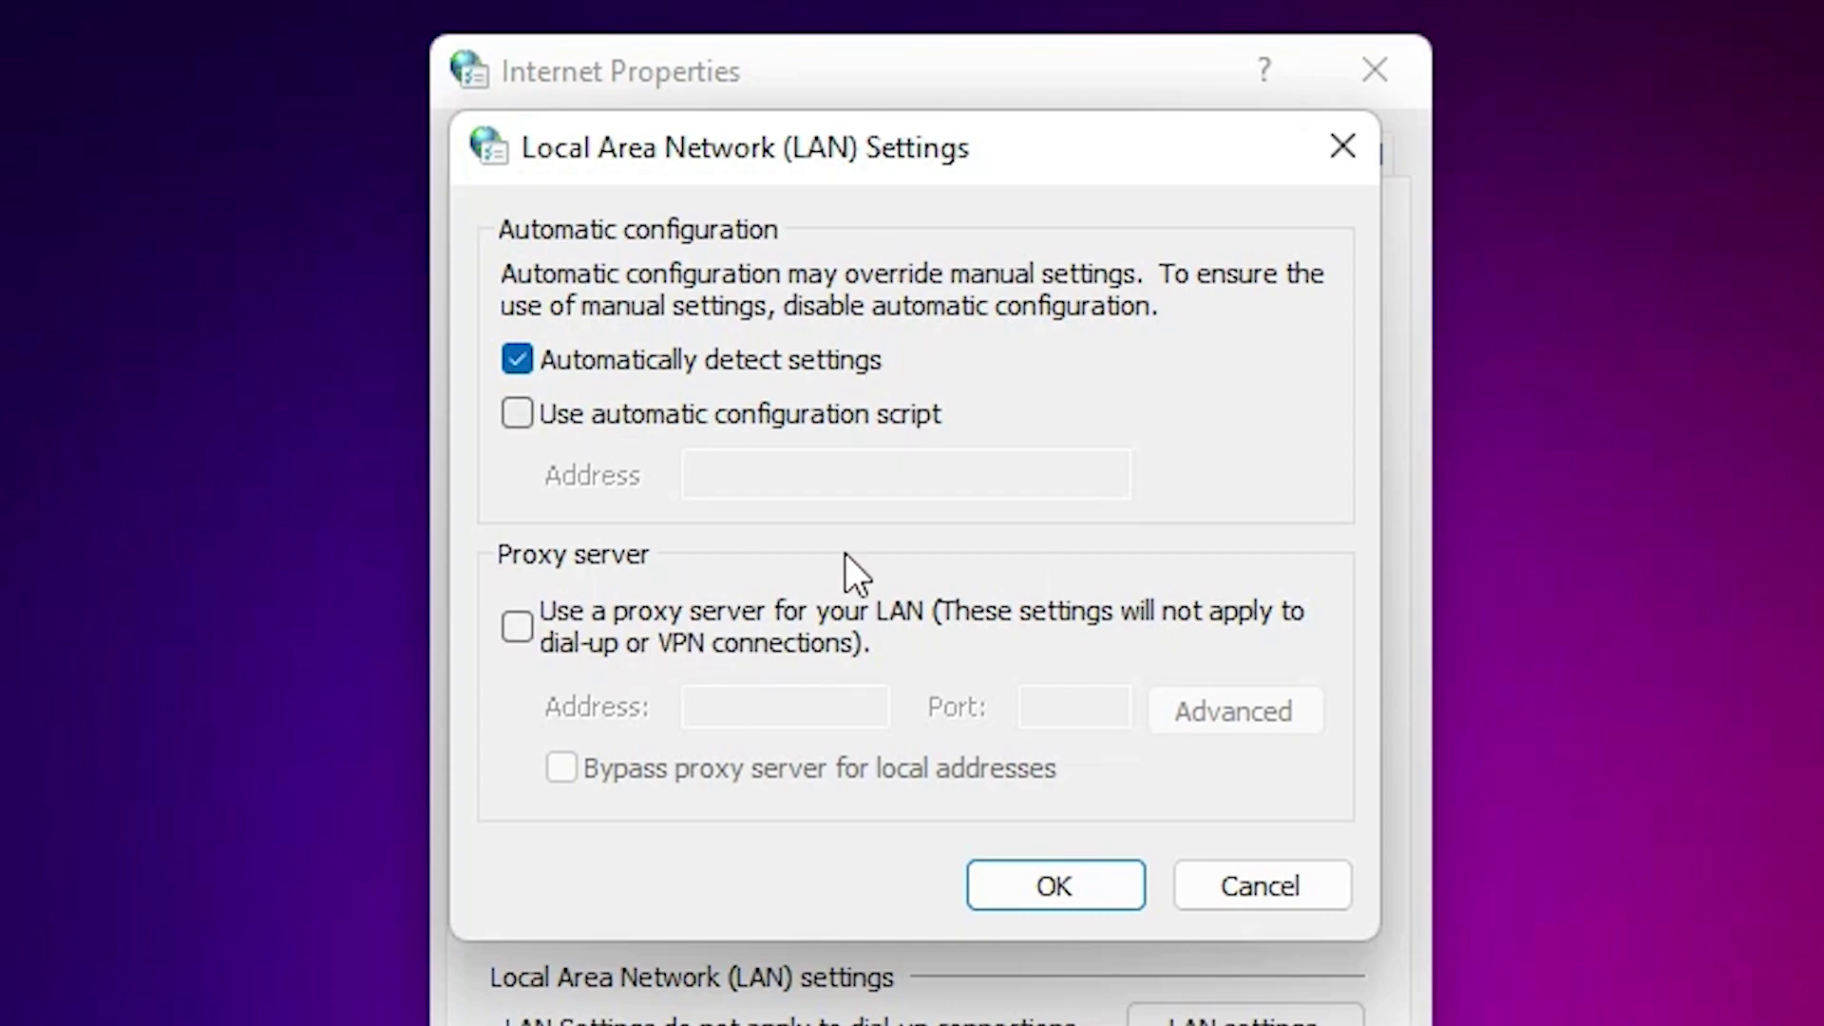
{"action": "left_click", "coordinate": [521, 629]}
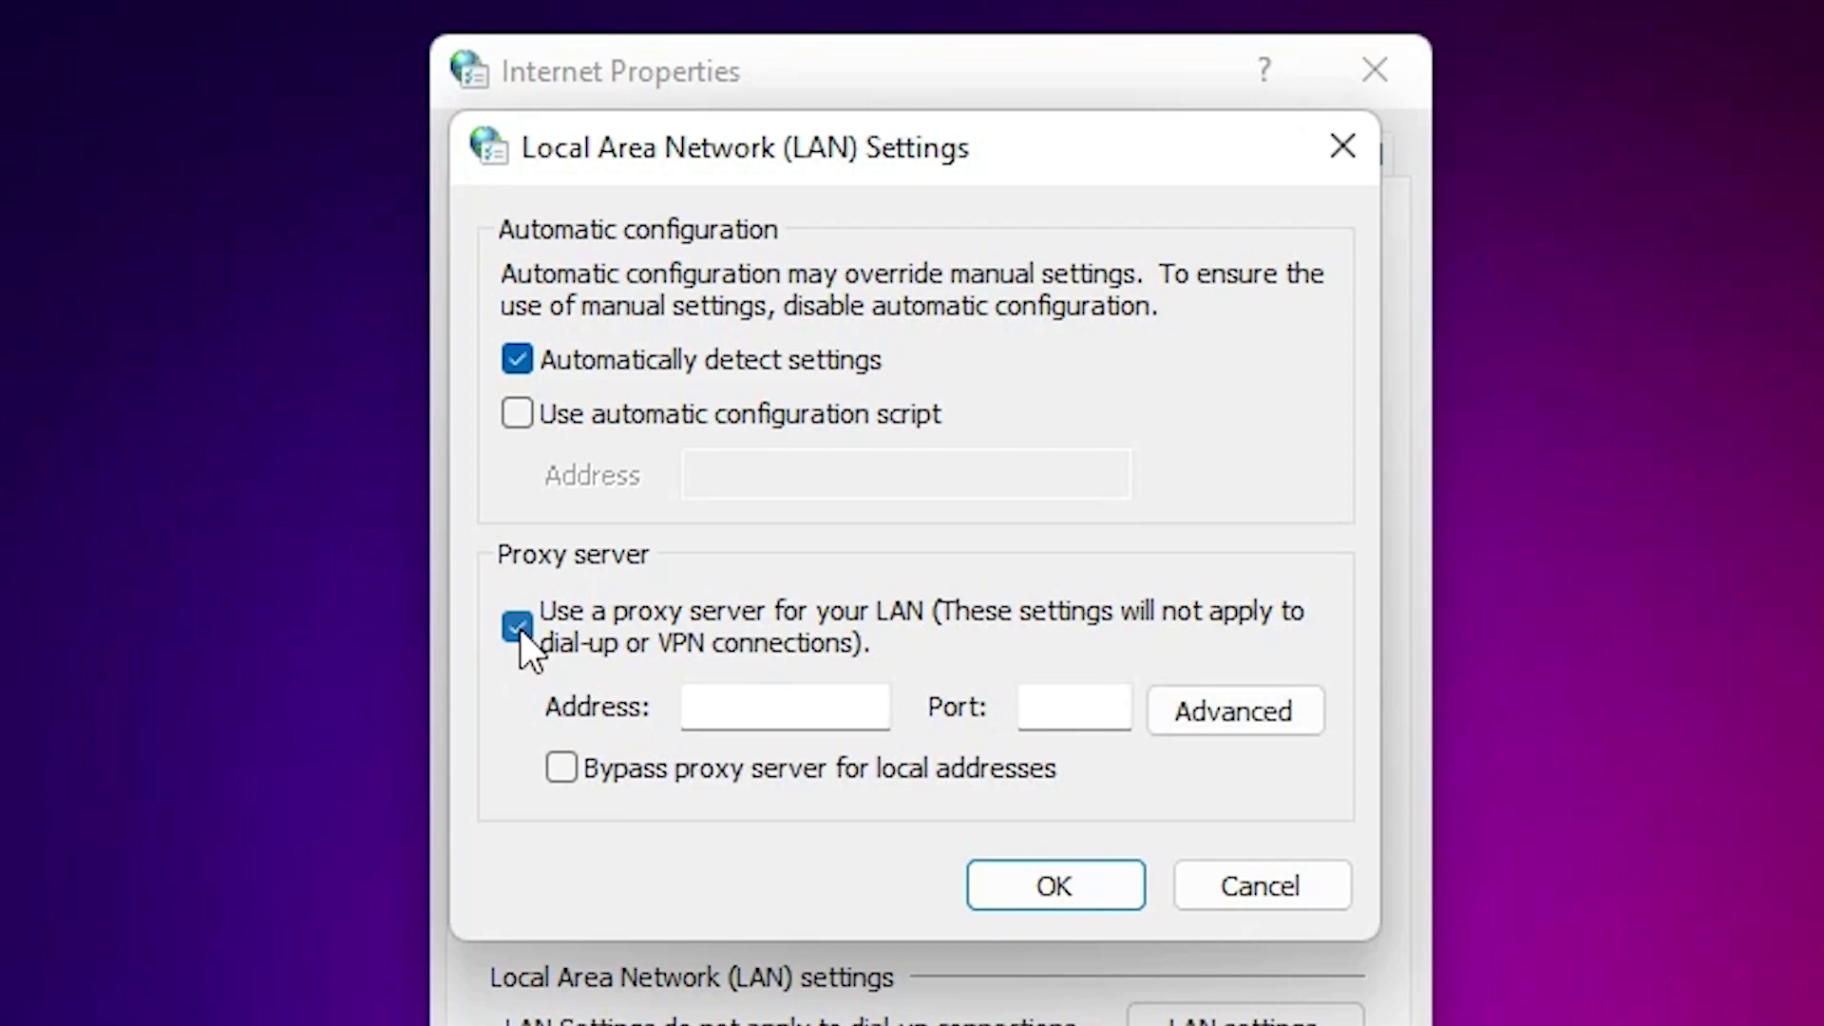
{"action": "left_click", "coordinate": [764, 700]}
{"action": "type", "text": "127.0"}
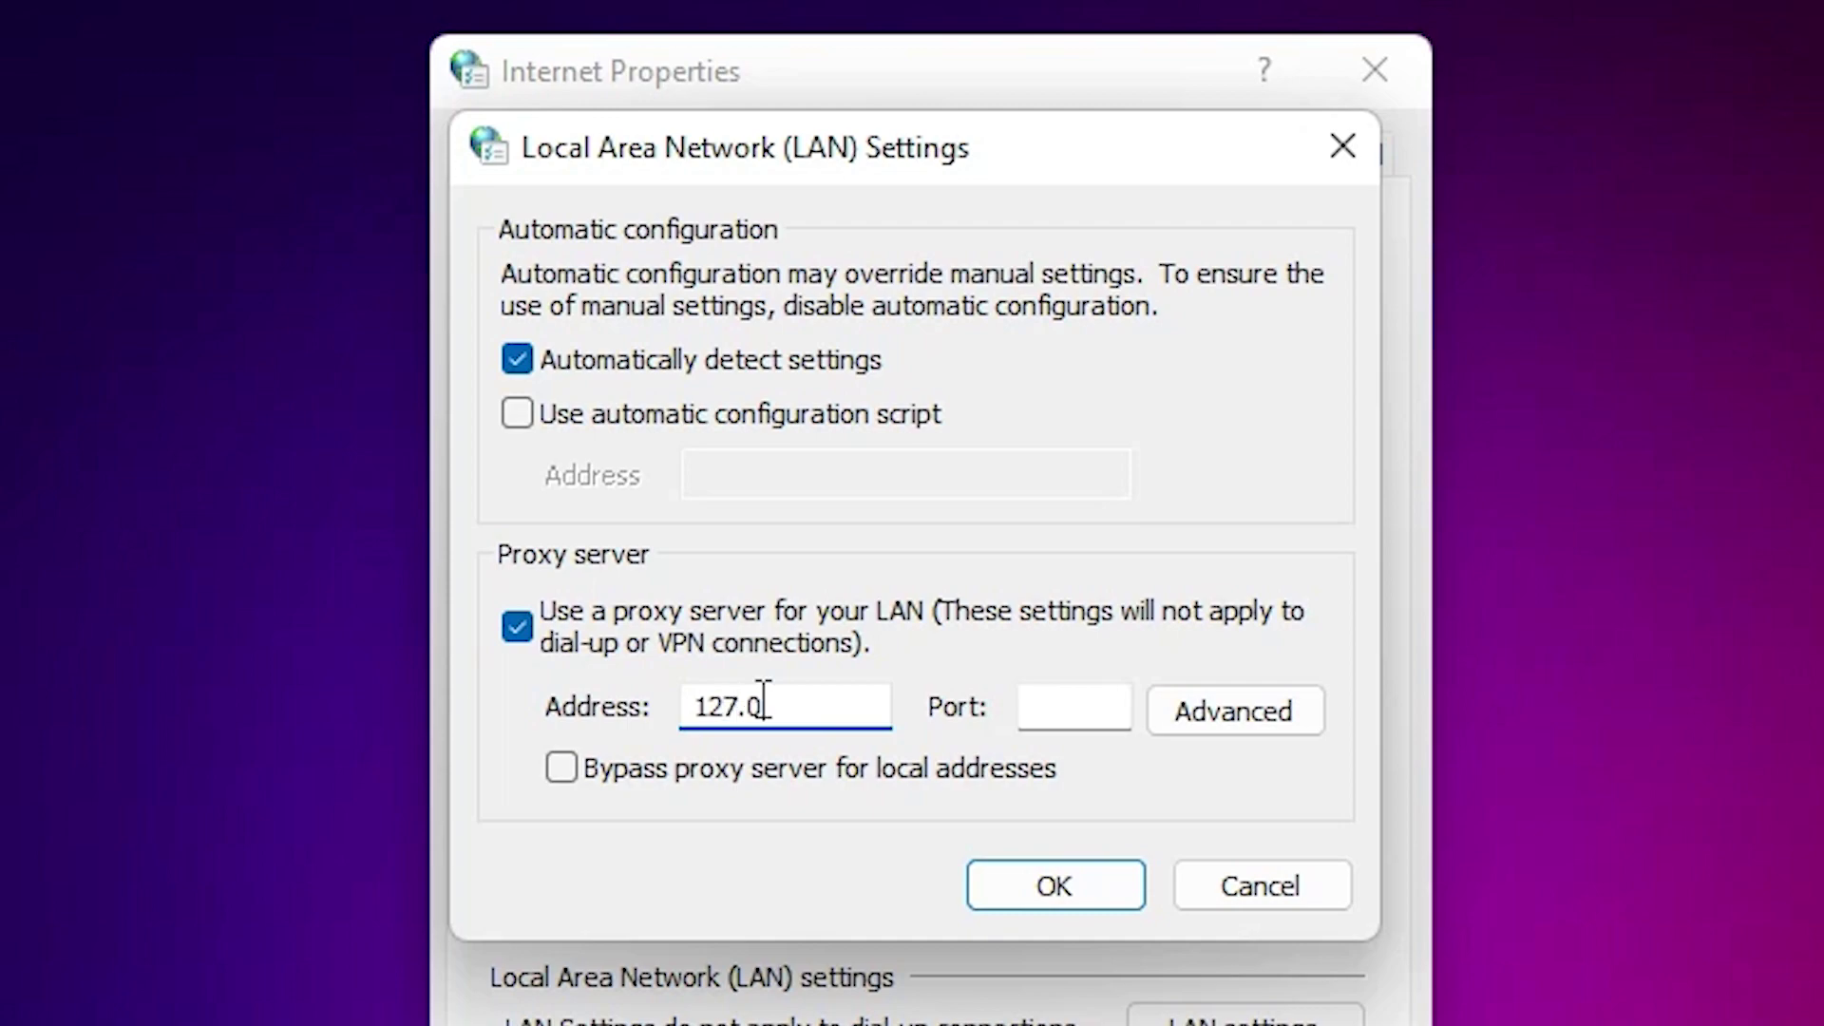
{"action": "type", "text": ".0.1"}
{"action": "left_click", "coordinate": [1062, 703]}
{"action": "type", "text": "80"}
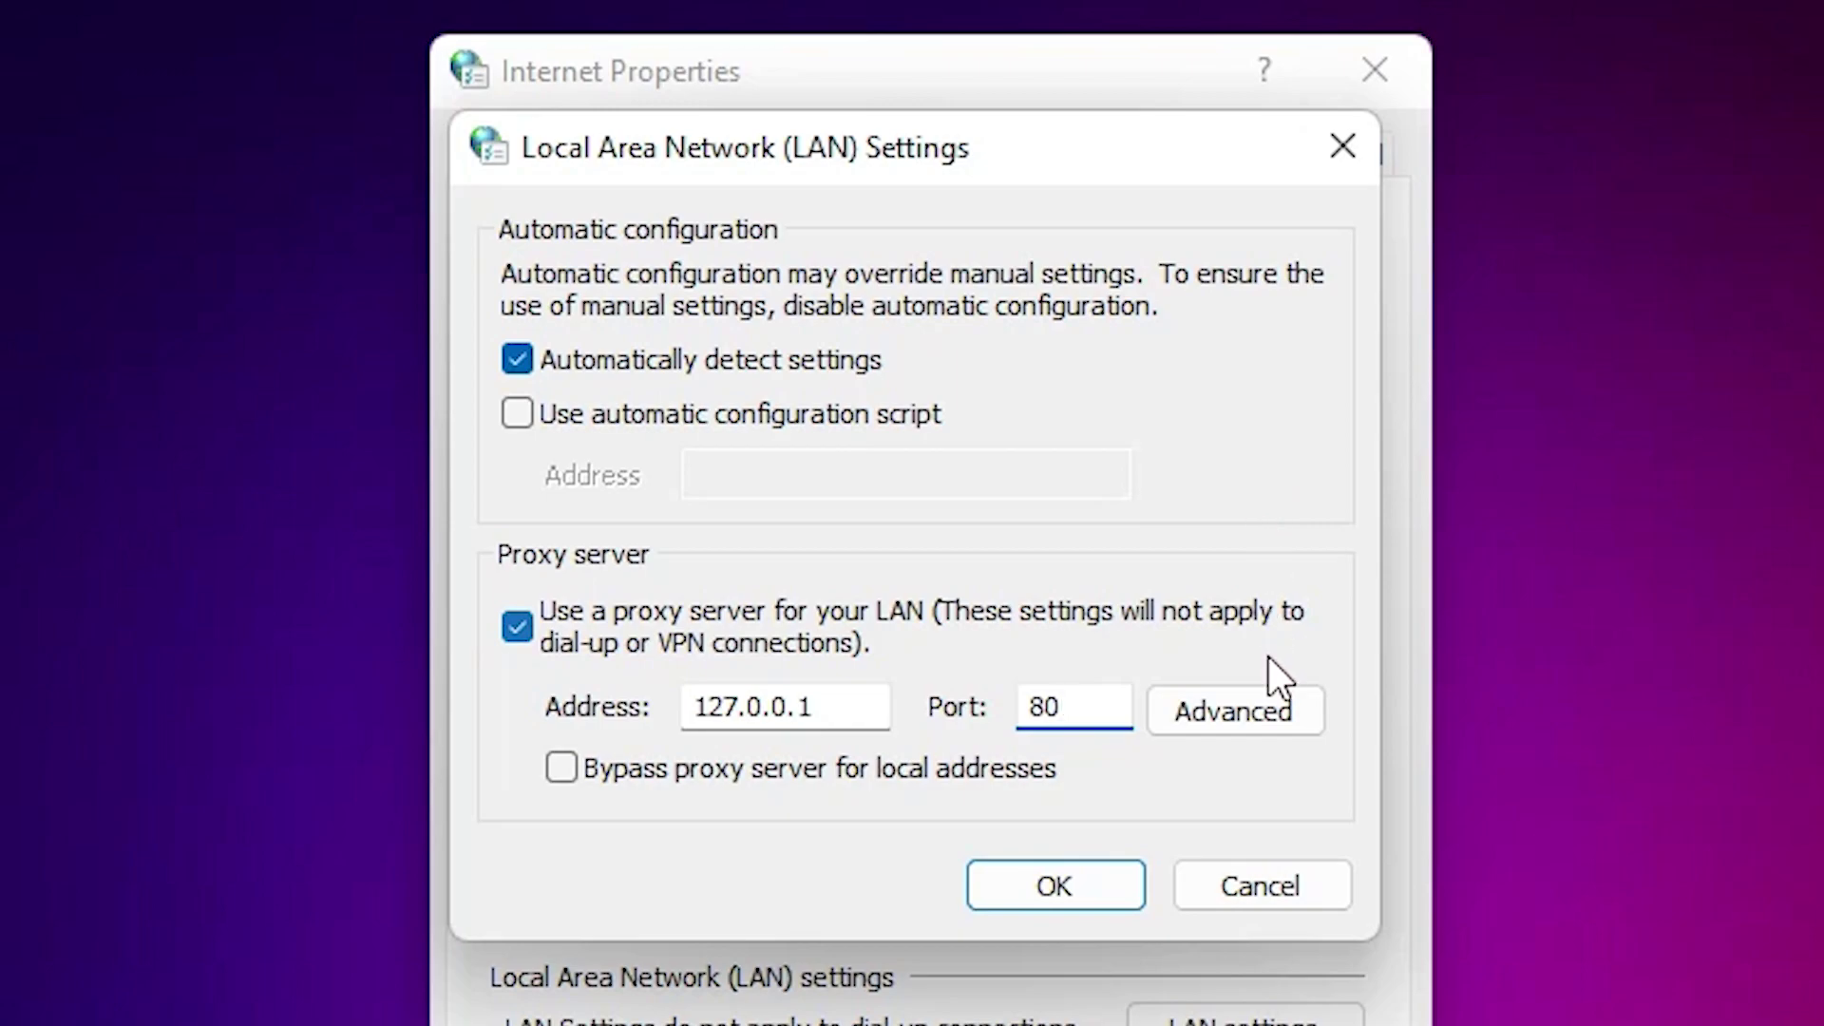
{"action": "left_click", "coordinate": [1244, 712]}
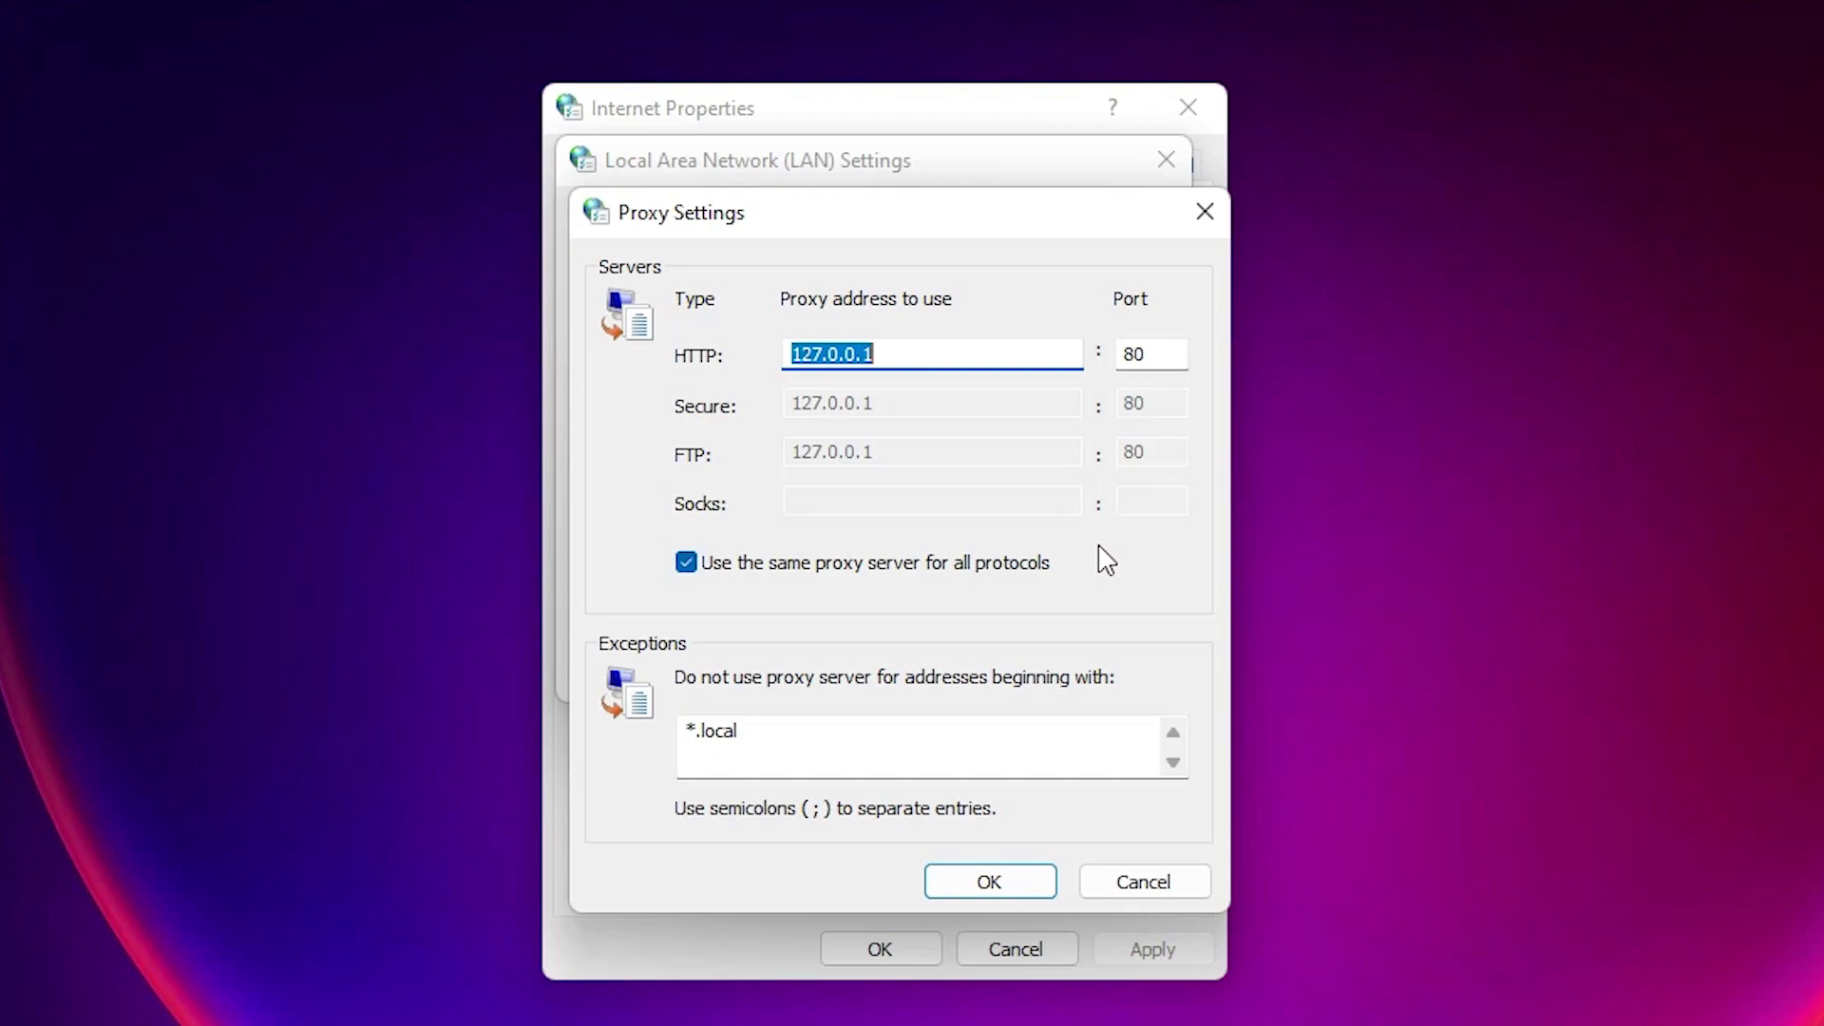
{"action": "left_click_drag", "start_coordinate": [808, 760], "coordinate": [643, 750]}
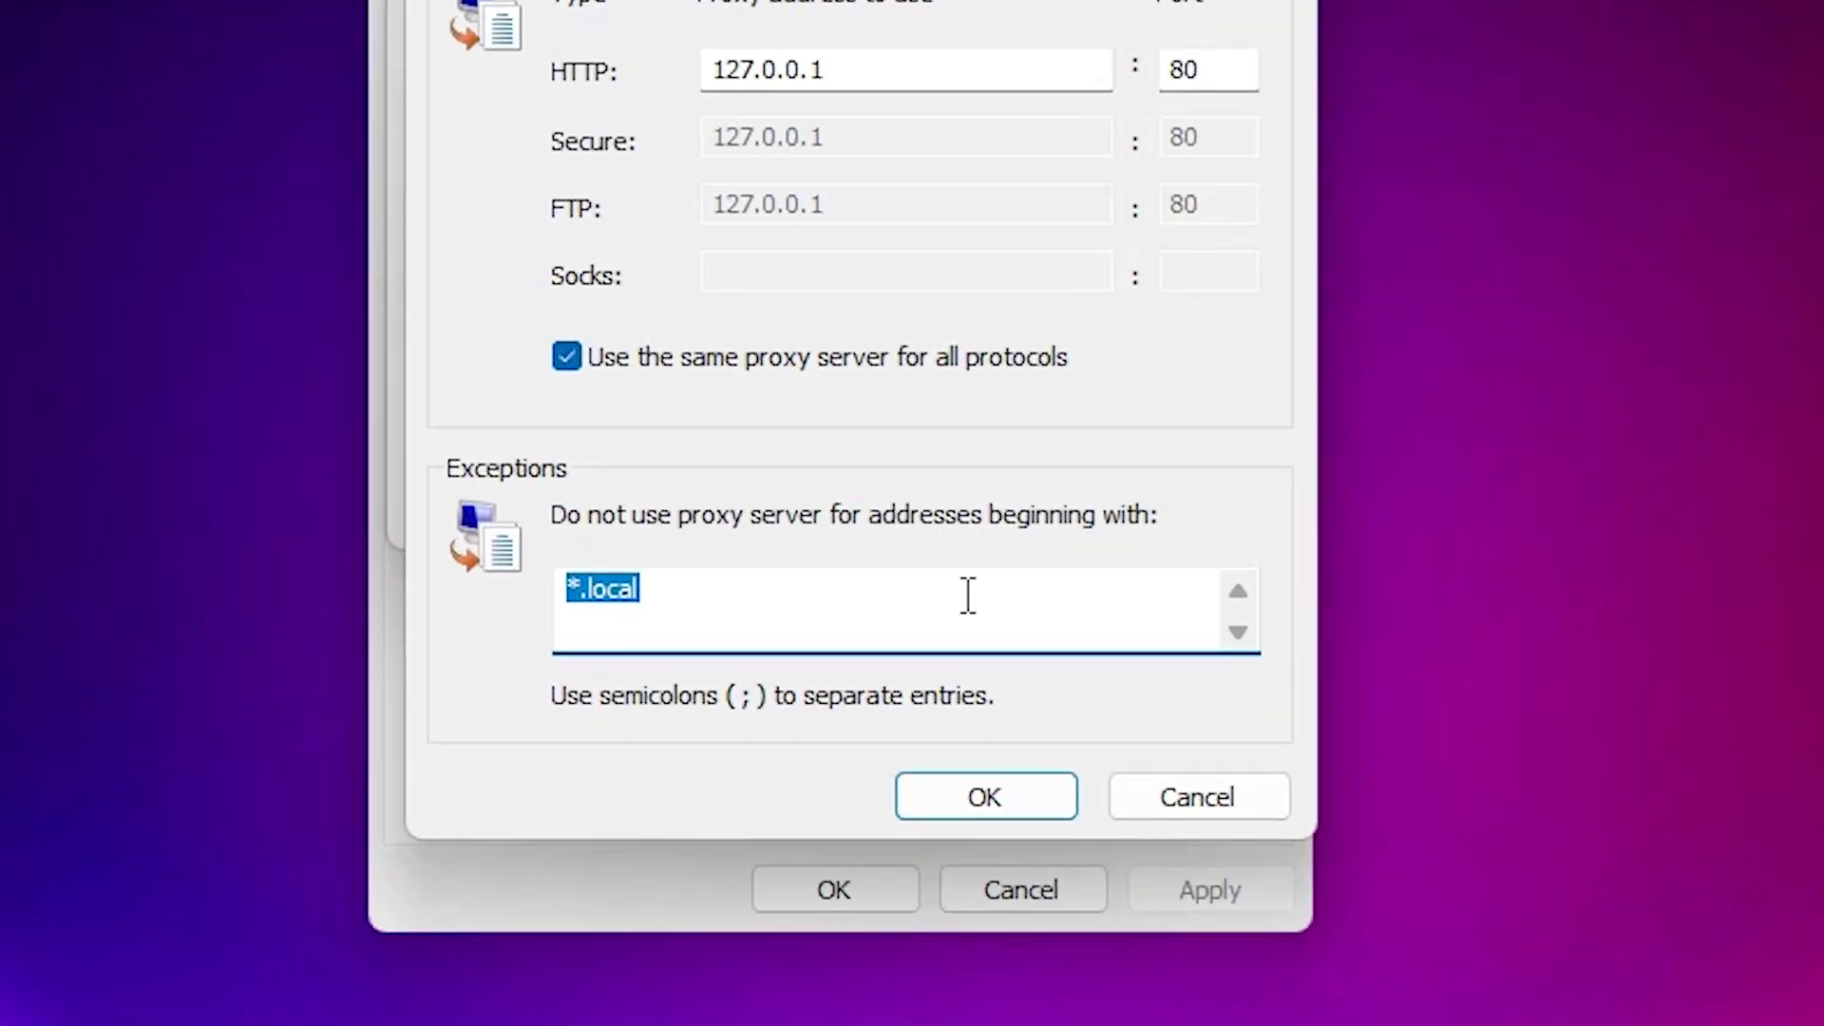
{"action": "left_click_drag", "start_coordinate": [902, 596], "coordinate": [561, 611]}
{"action": "left_click", "coordinate": [728, 583]}
{"action": "left_click_drag", "start_coordinate": [729, 595], "coordinate": [543, 594]}
{"action": "left_click", "coordinate": [783, 602]}
{"action": "left_click_drag", "start_coordinate": [745, 606], "coordinate": [521, 589]}
{"action": "type", "text": "w"}
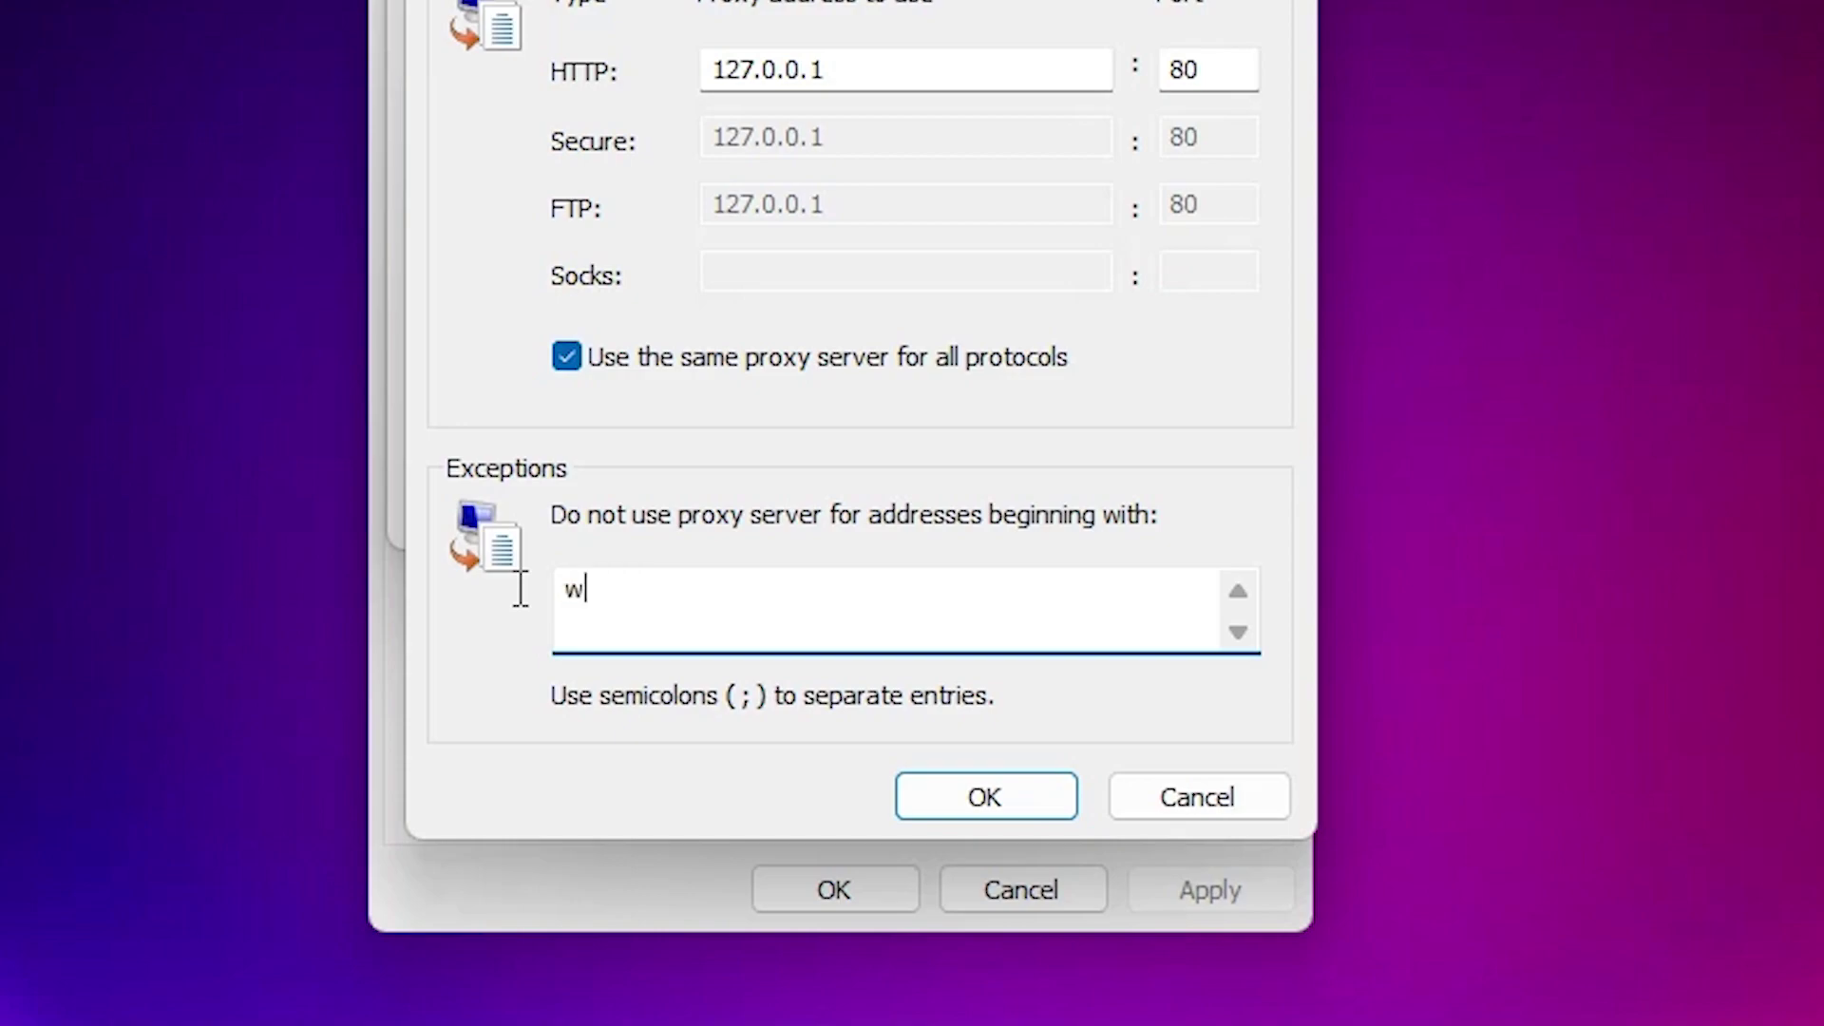
{"action": "type", "text": "ww.youtube.com"}
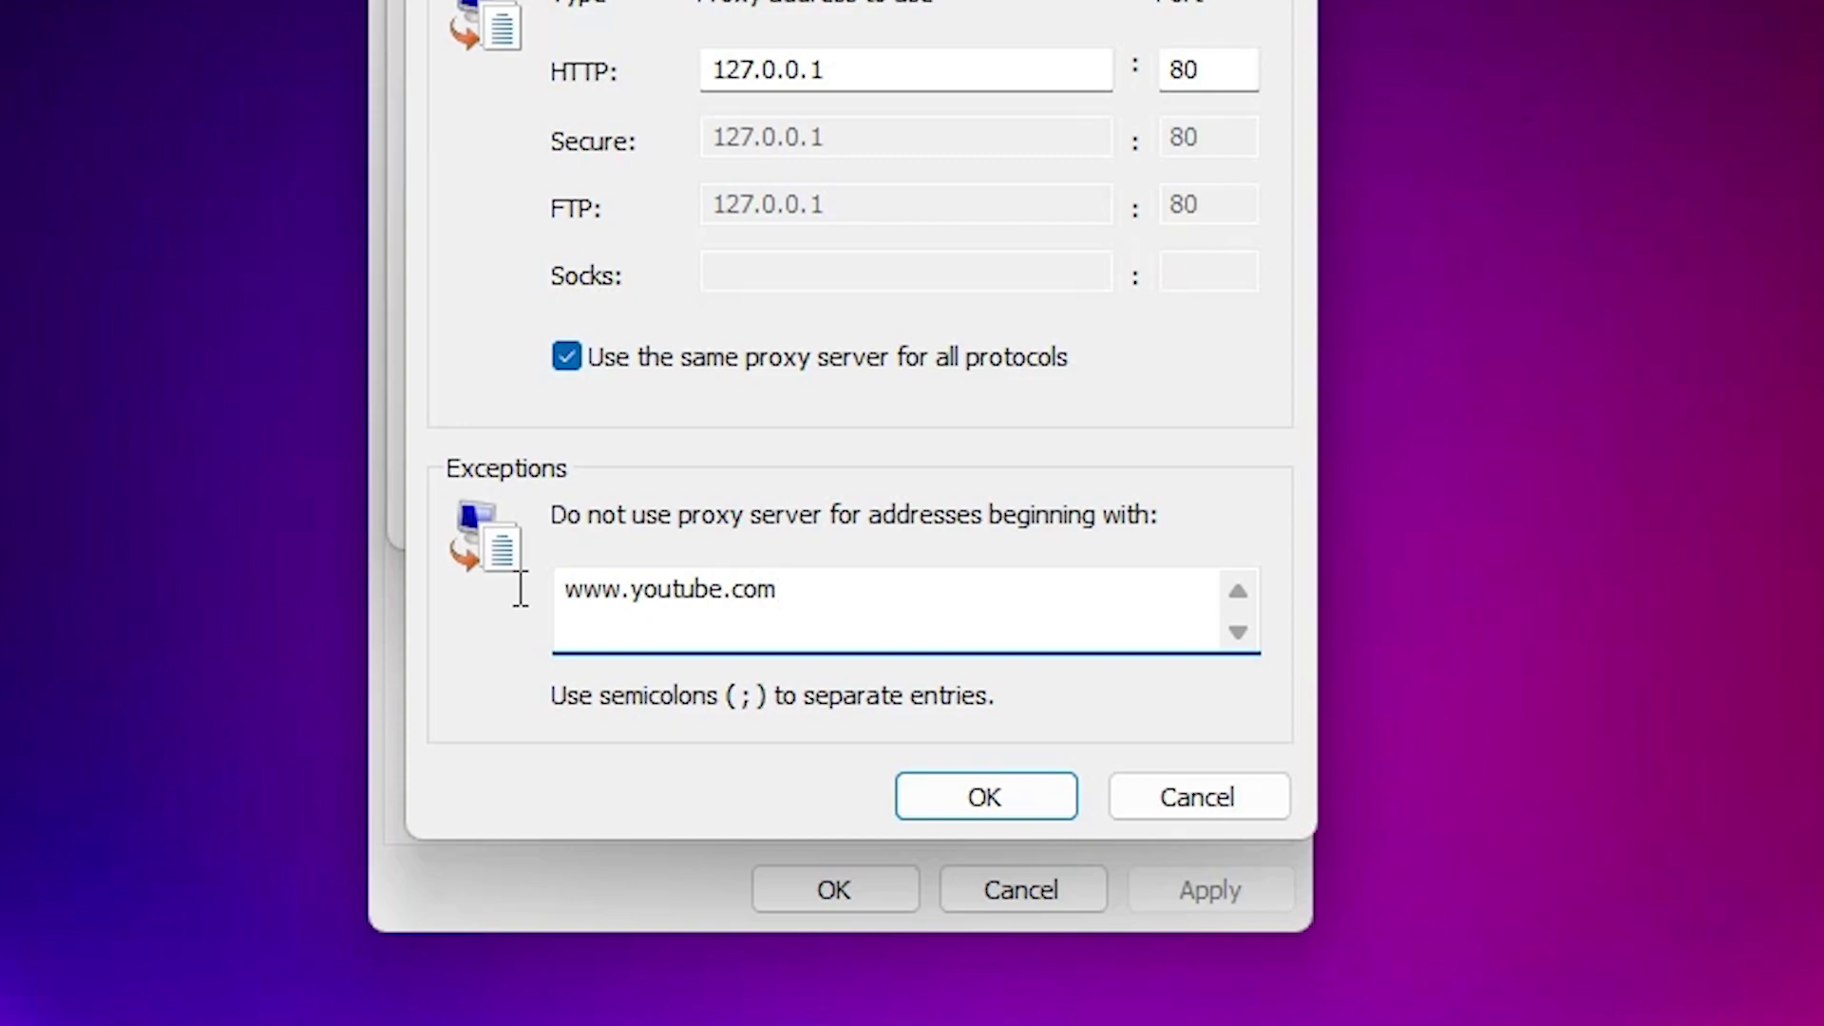
{"action": "type", "text": "; "}
{"action": "type", "text": "youtub"}
{"action": "type", "text": "e"}
{"action": "type", "text": "."}
{"action": "type", "text": "com"}
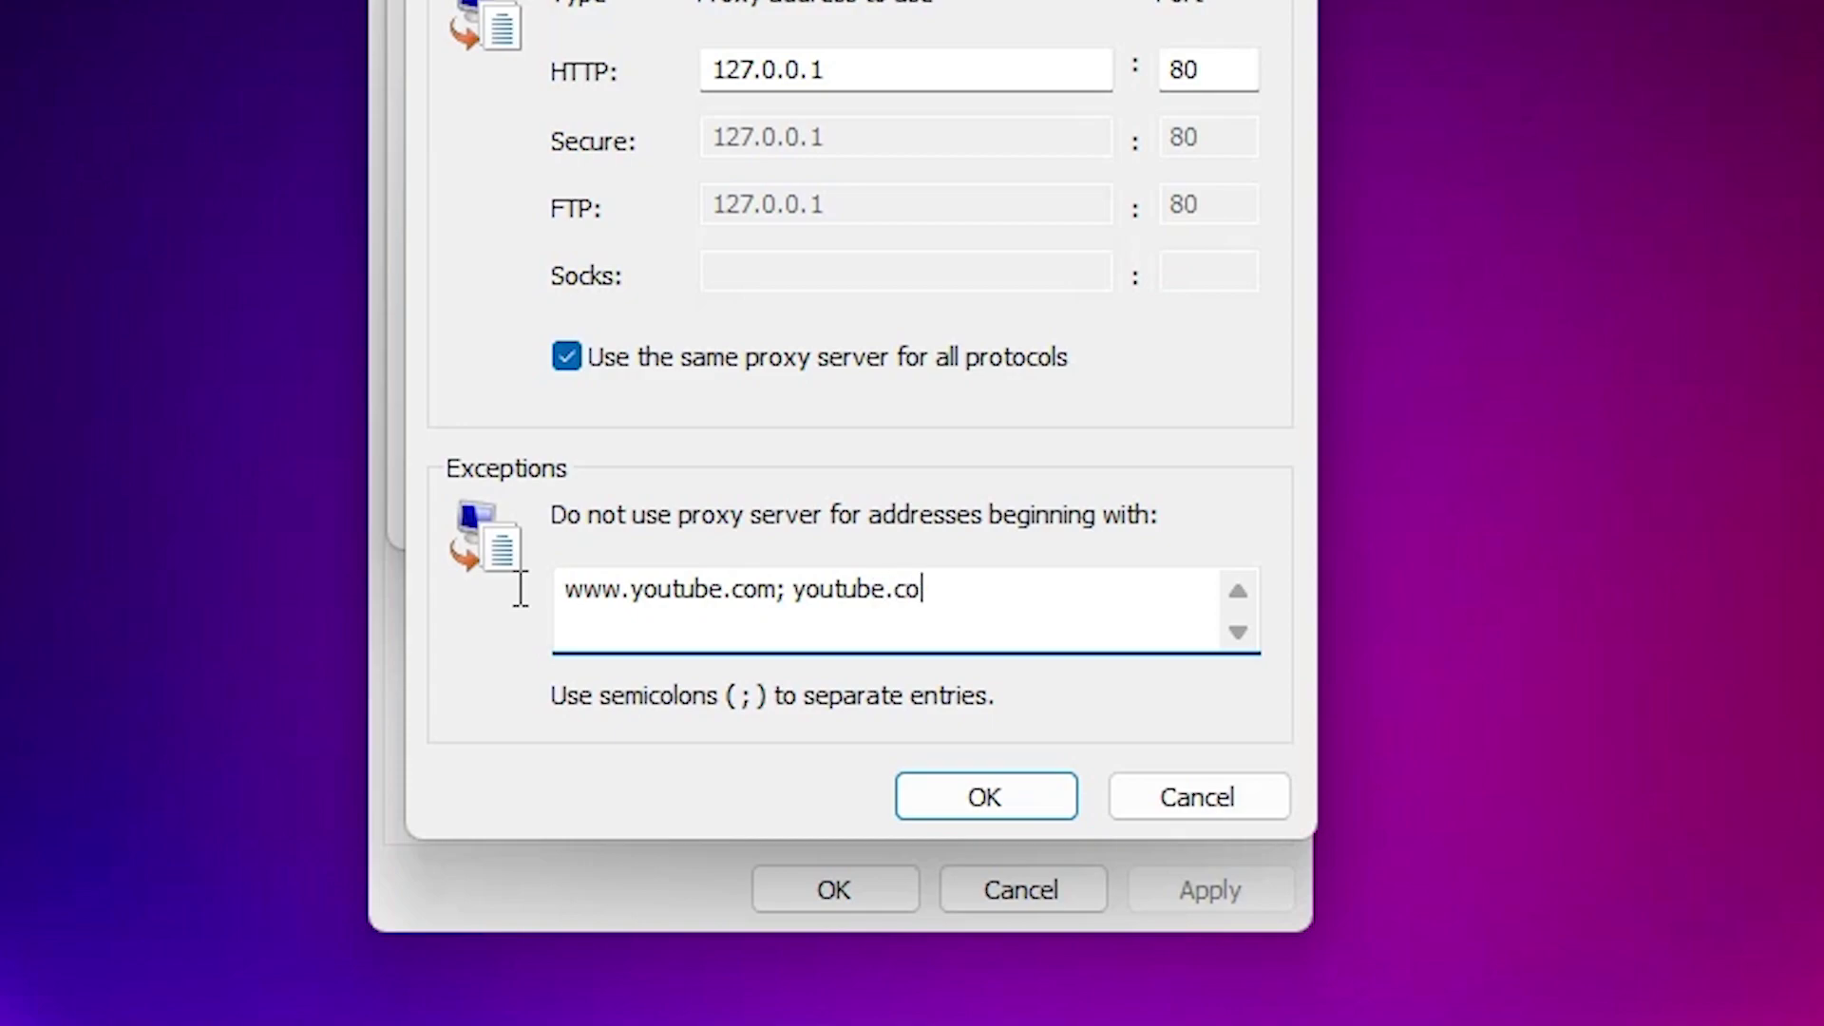
{"action": "type", "text": "; www.google."}
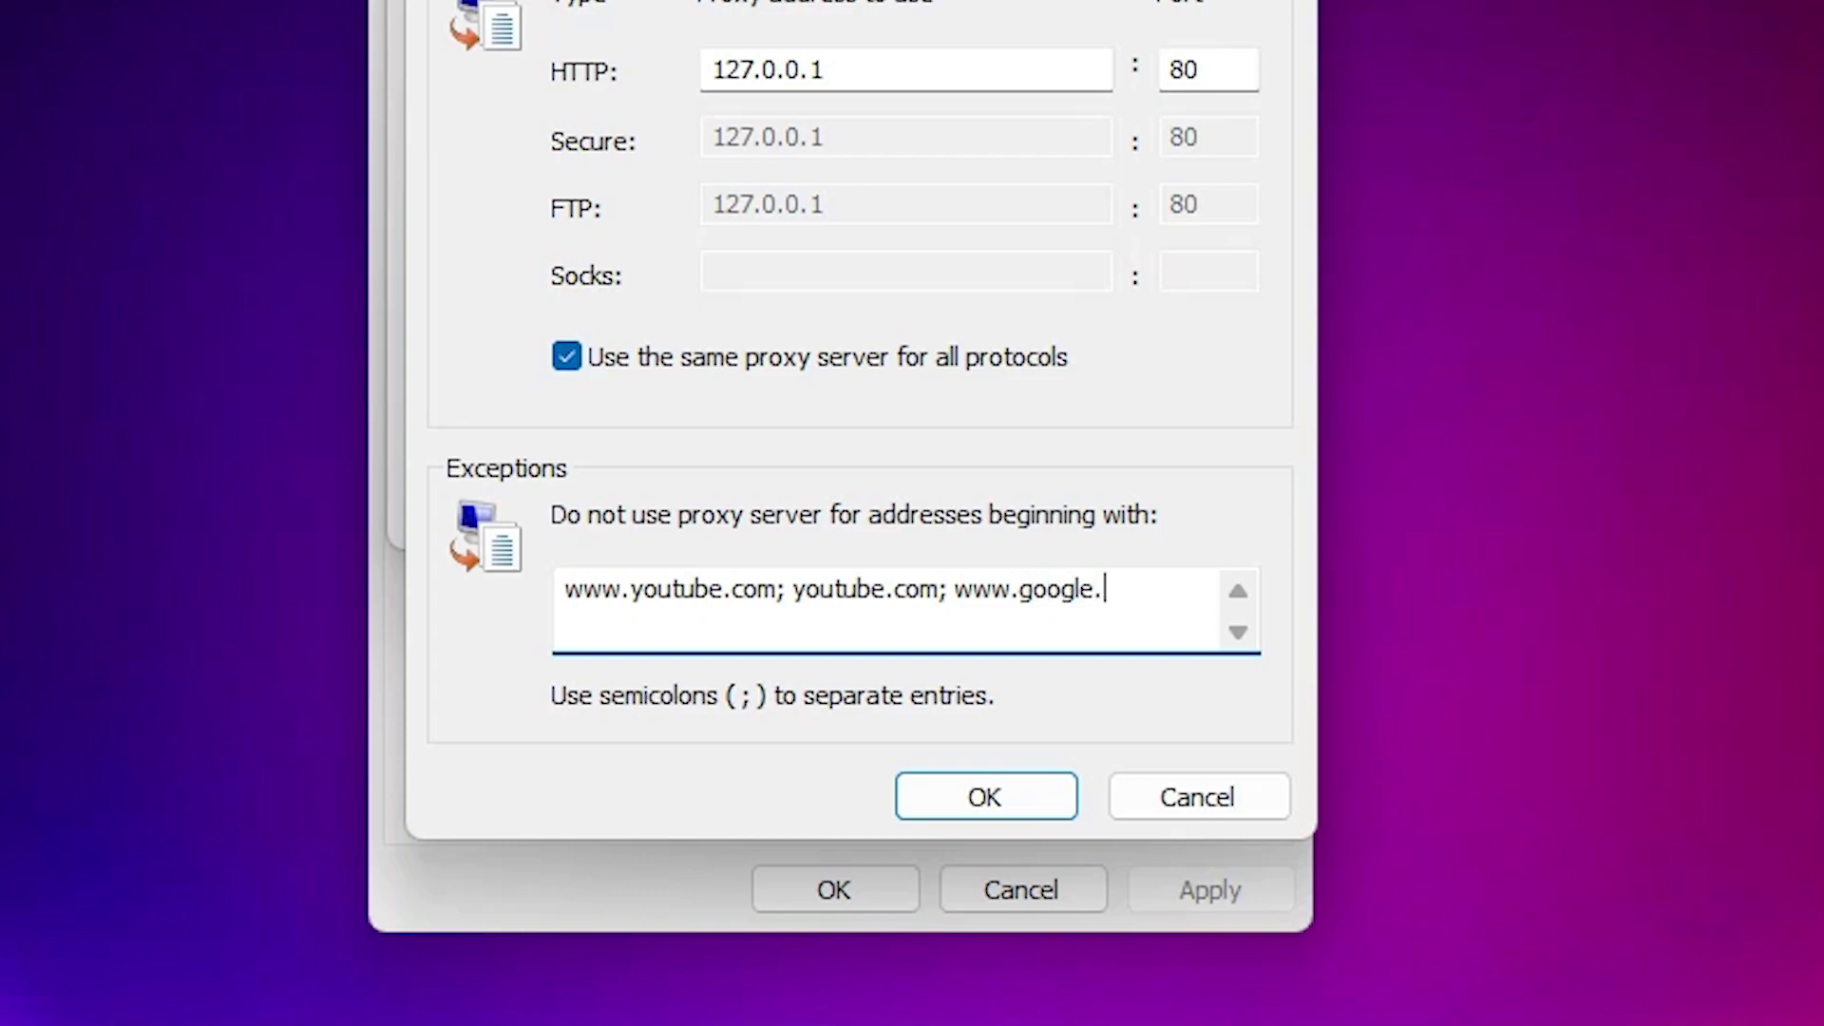
{"action": "type", "text": "com; google"}
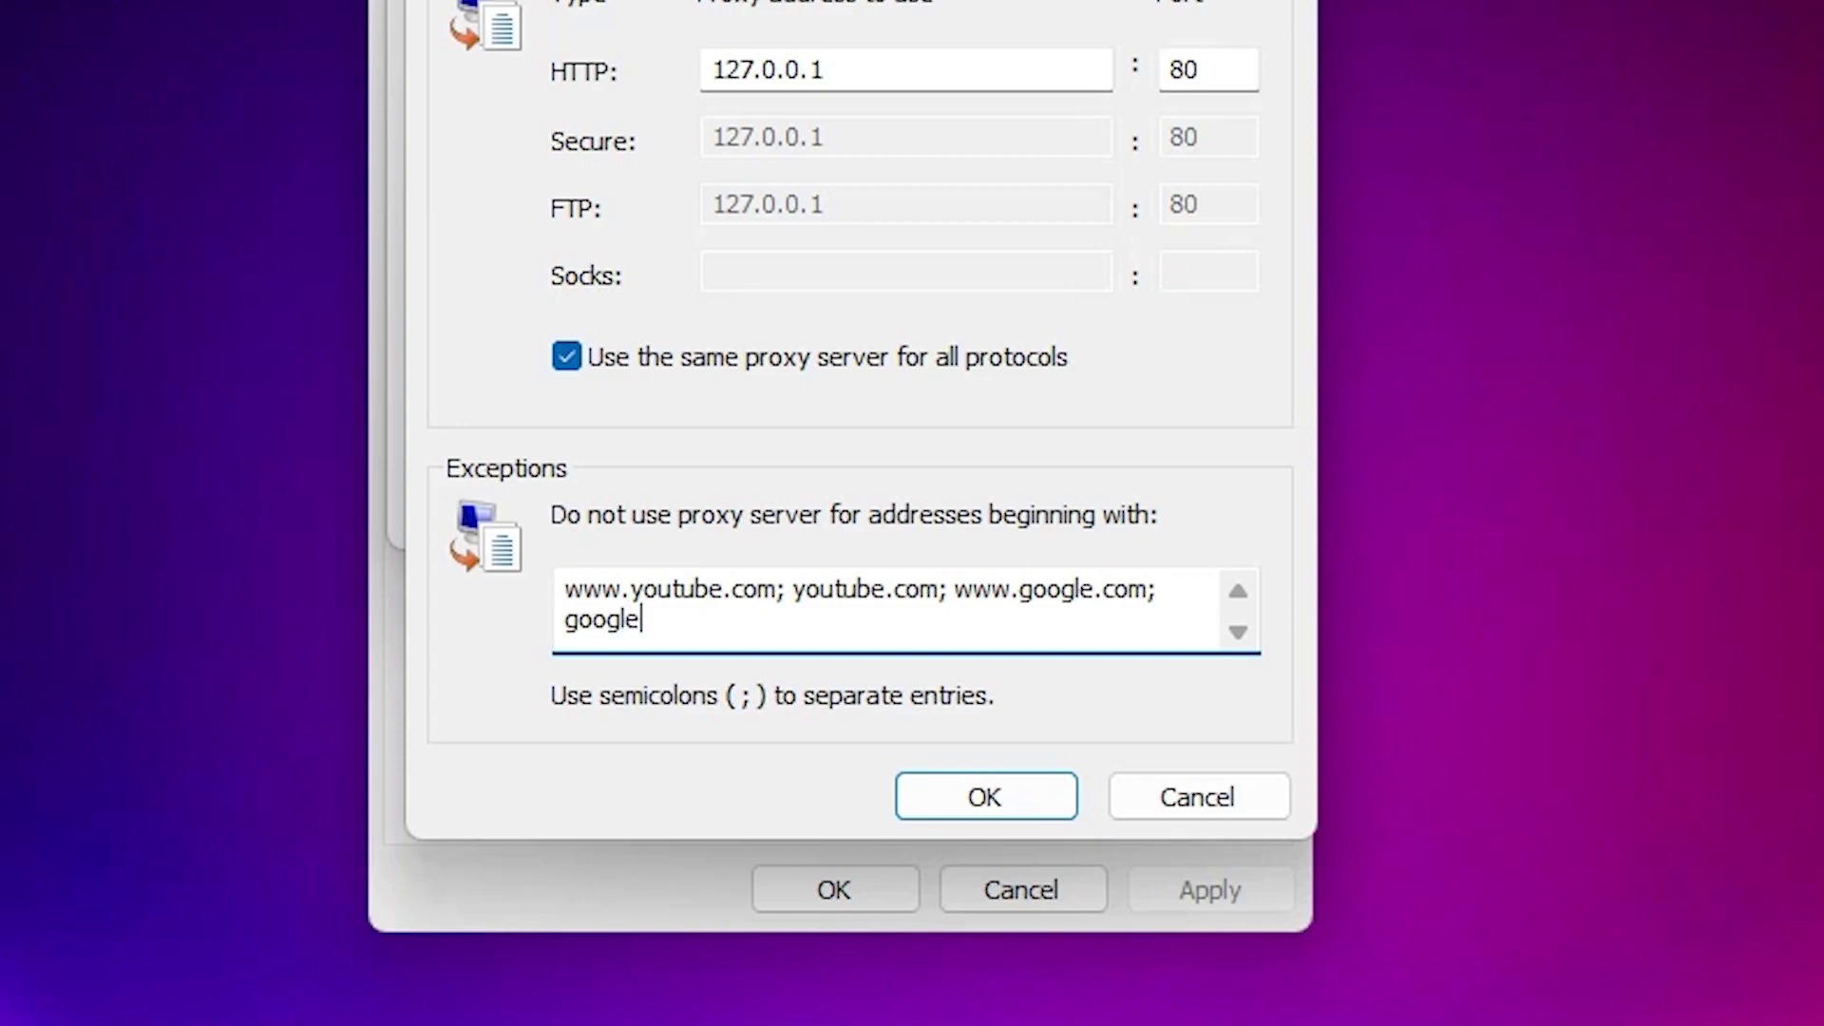
{"action": "type", "text": ".com;"}
Confirm the Proxy Settings, LAN Settings and Internet Properties dialogs with OK
{"action": "left_click", "coordinate": [1006, 788]}
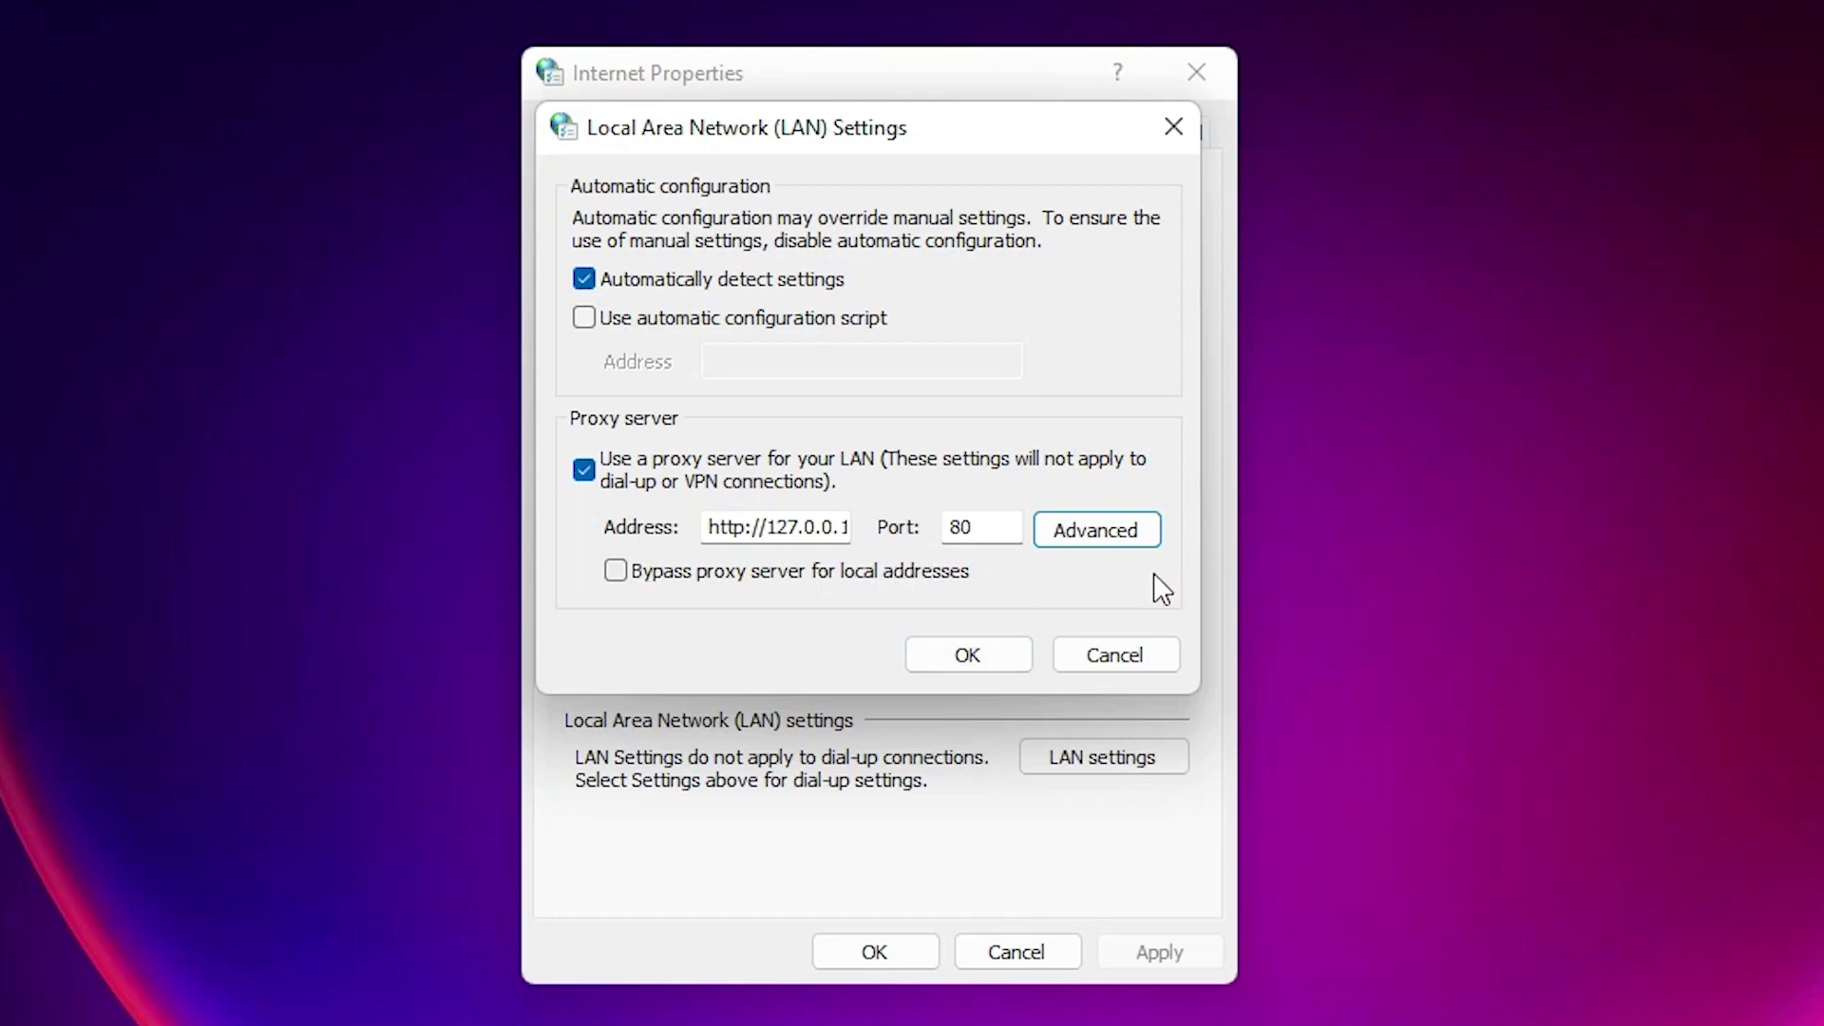
{"action": "left_click", "coordinate": [1000, 662]}
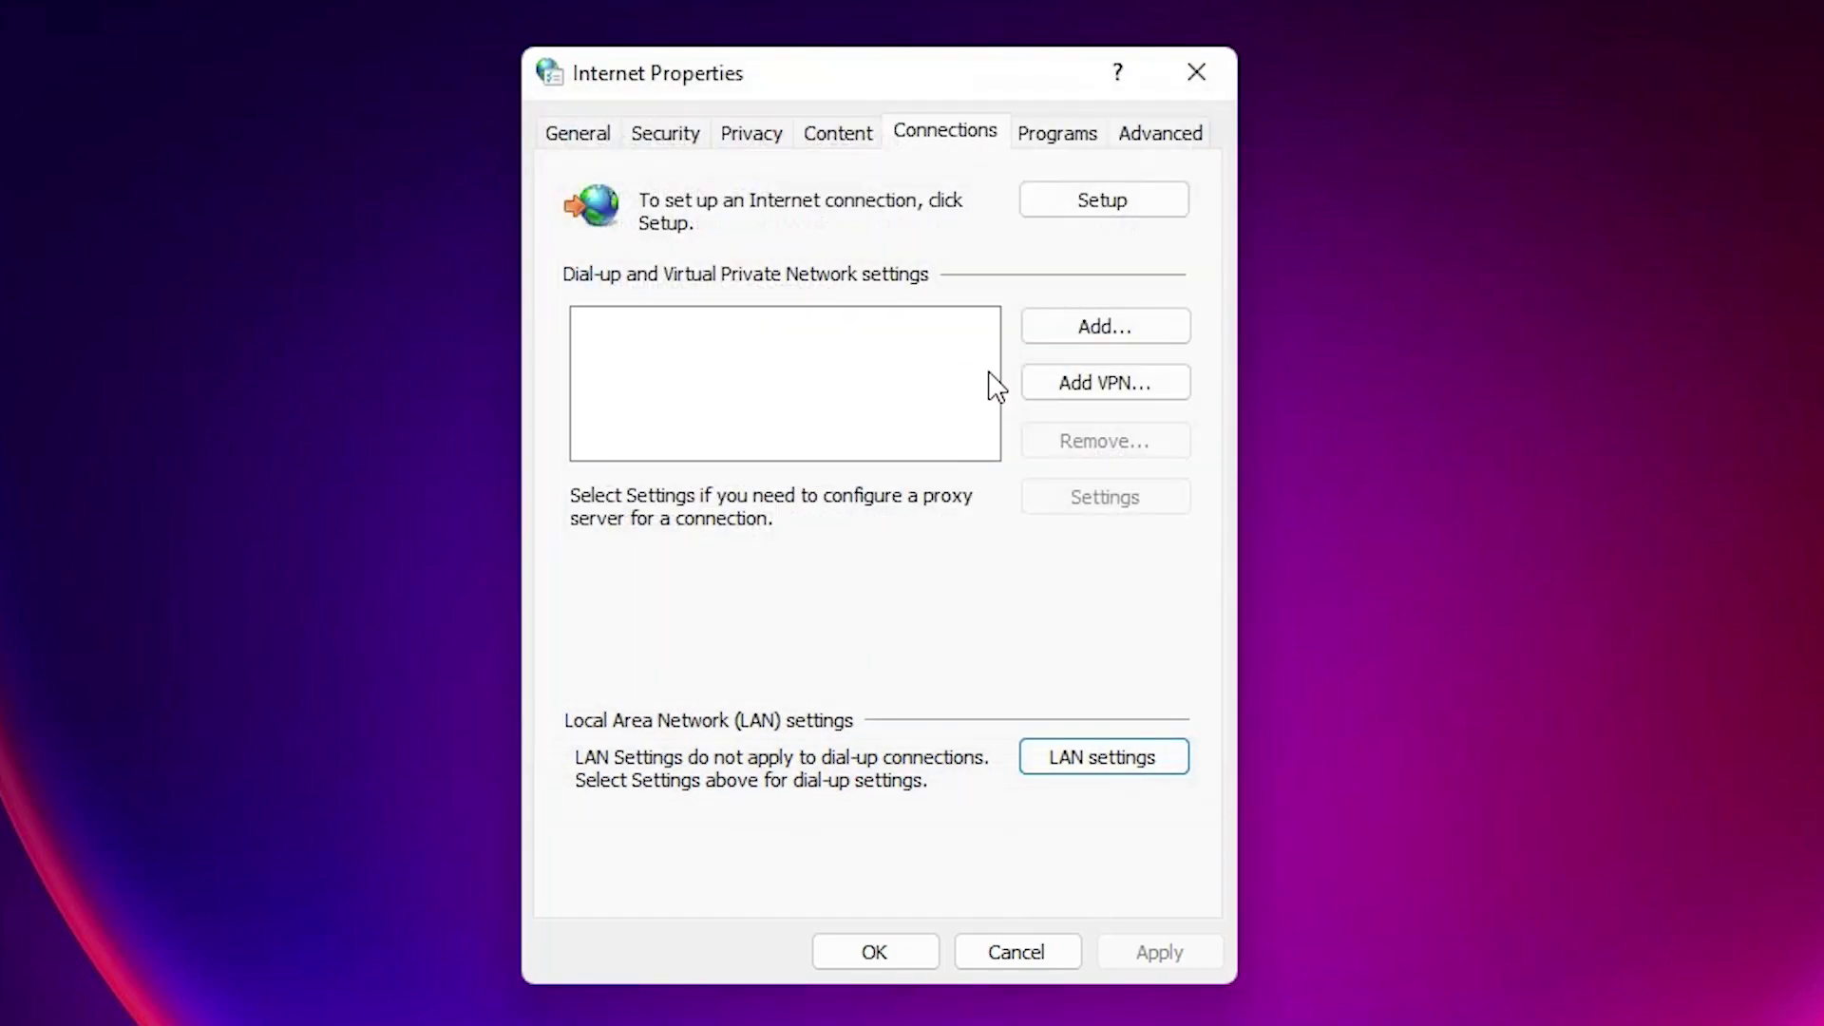
{"action": "left_click", "coordinate": [875, 951]}
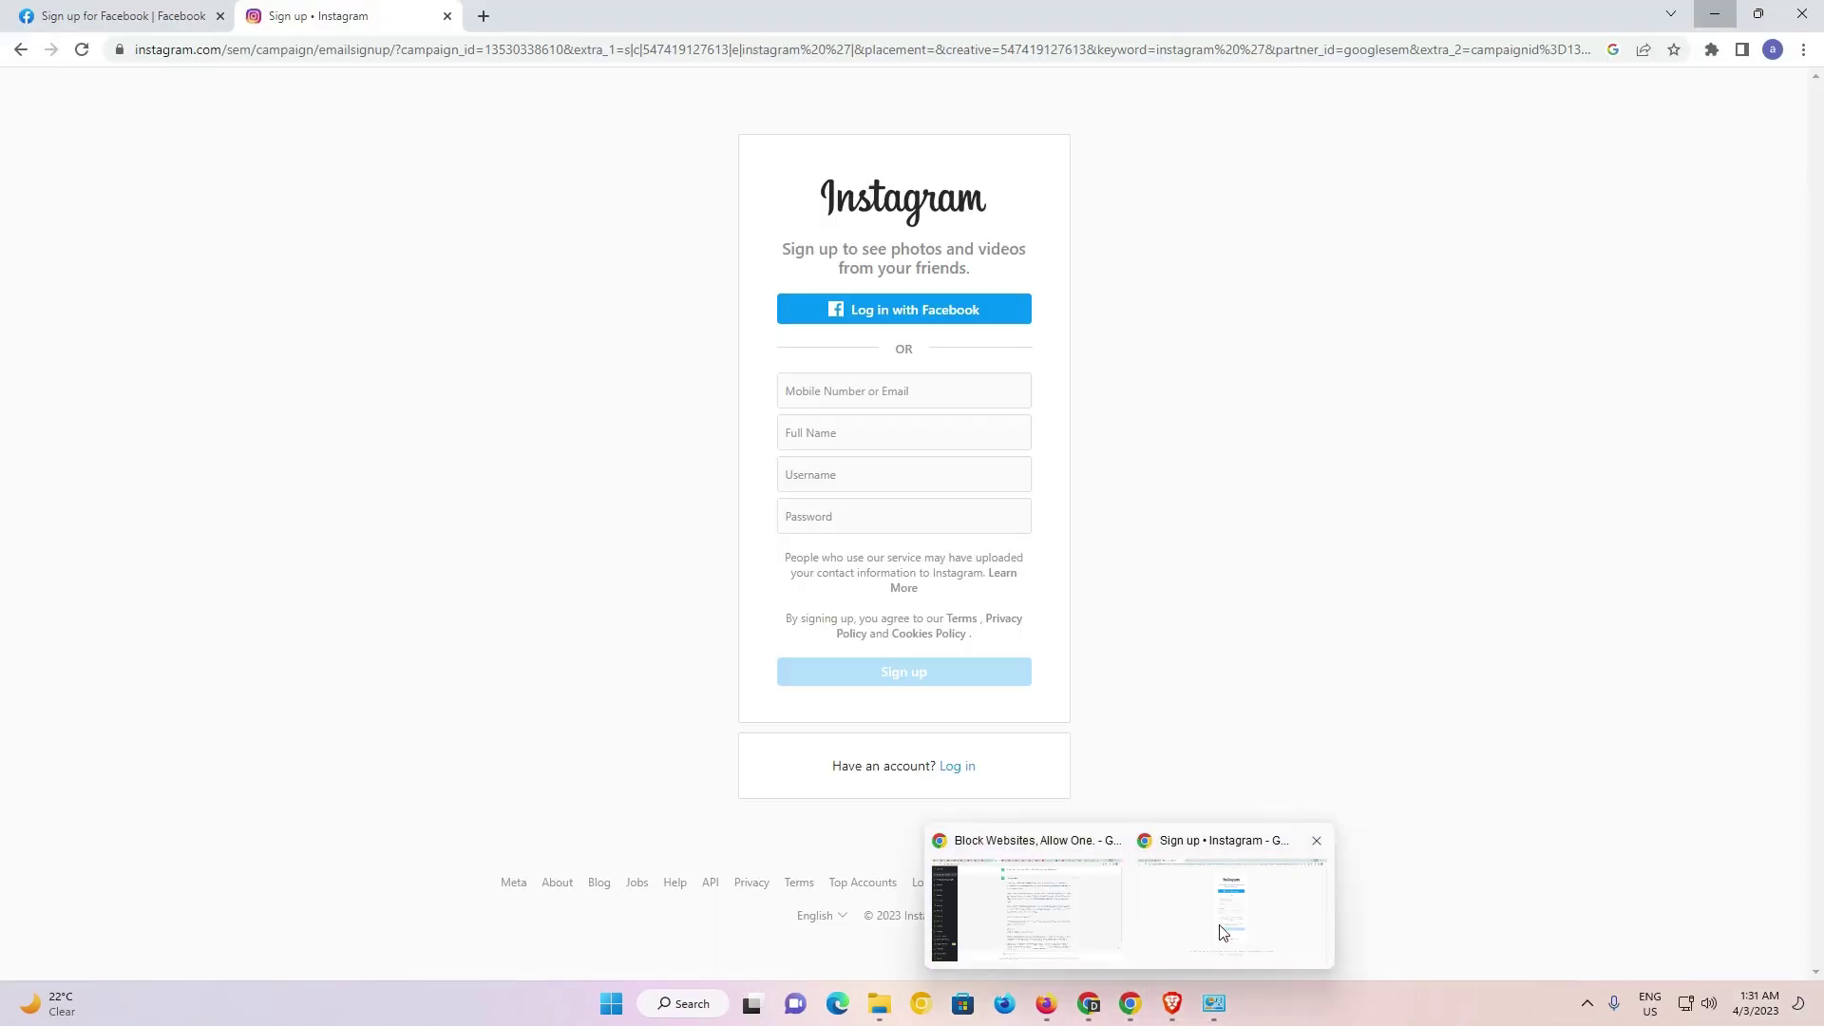
Reload the Instagram window so it shows the ERR_PROXY_CONNECTION_FAILED error
{"action": "left_click", "coordinate": [1245, 910]}
{"action": "left_click", "coordinate": [212, 55]}
{"action": "left_click", "coordinate": [238, 57]}
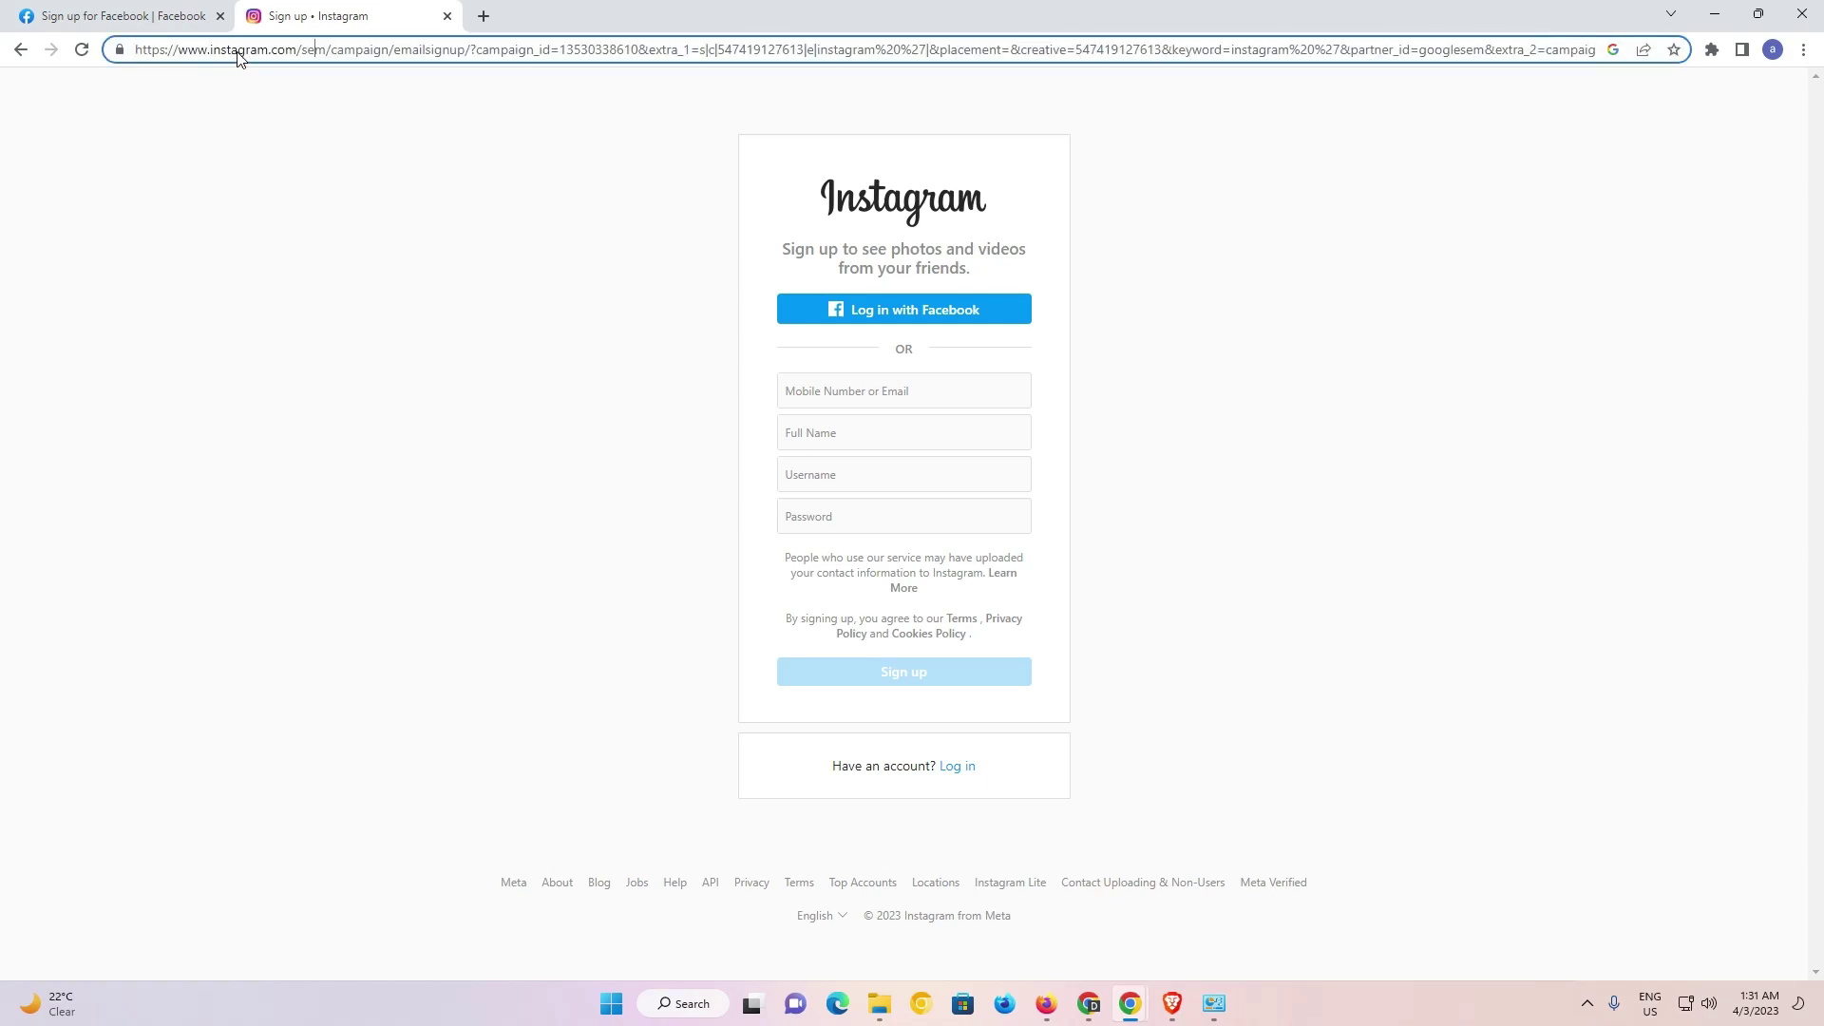
{"action": "double_click", "coordinate": [237, 57]}
{"action": "key", "text": "Return"}
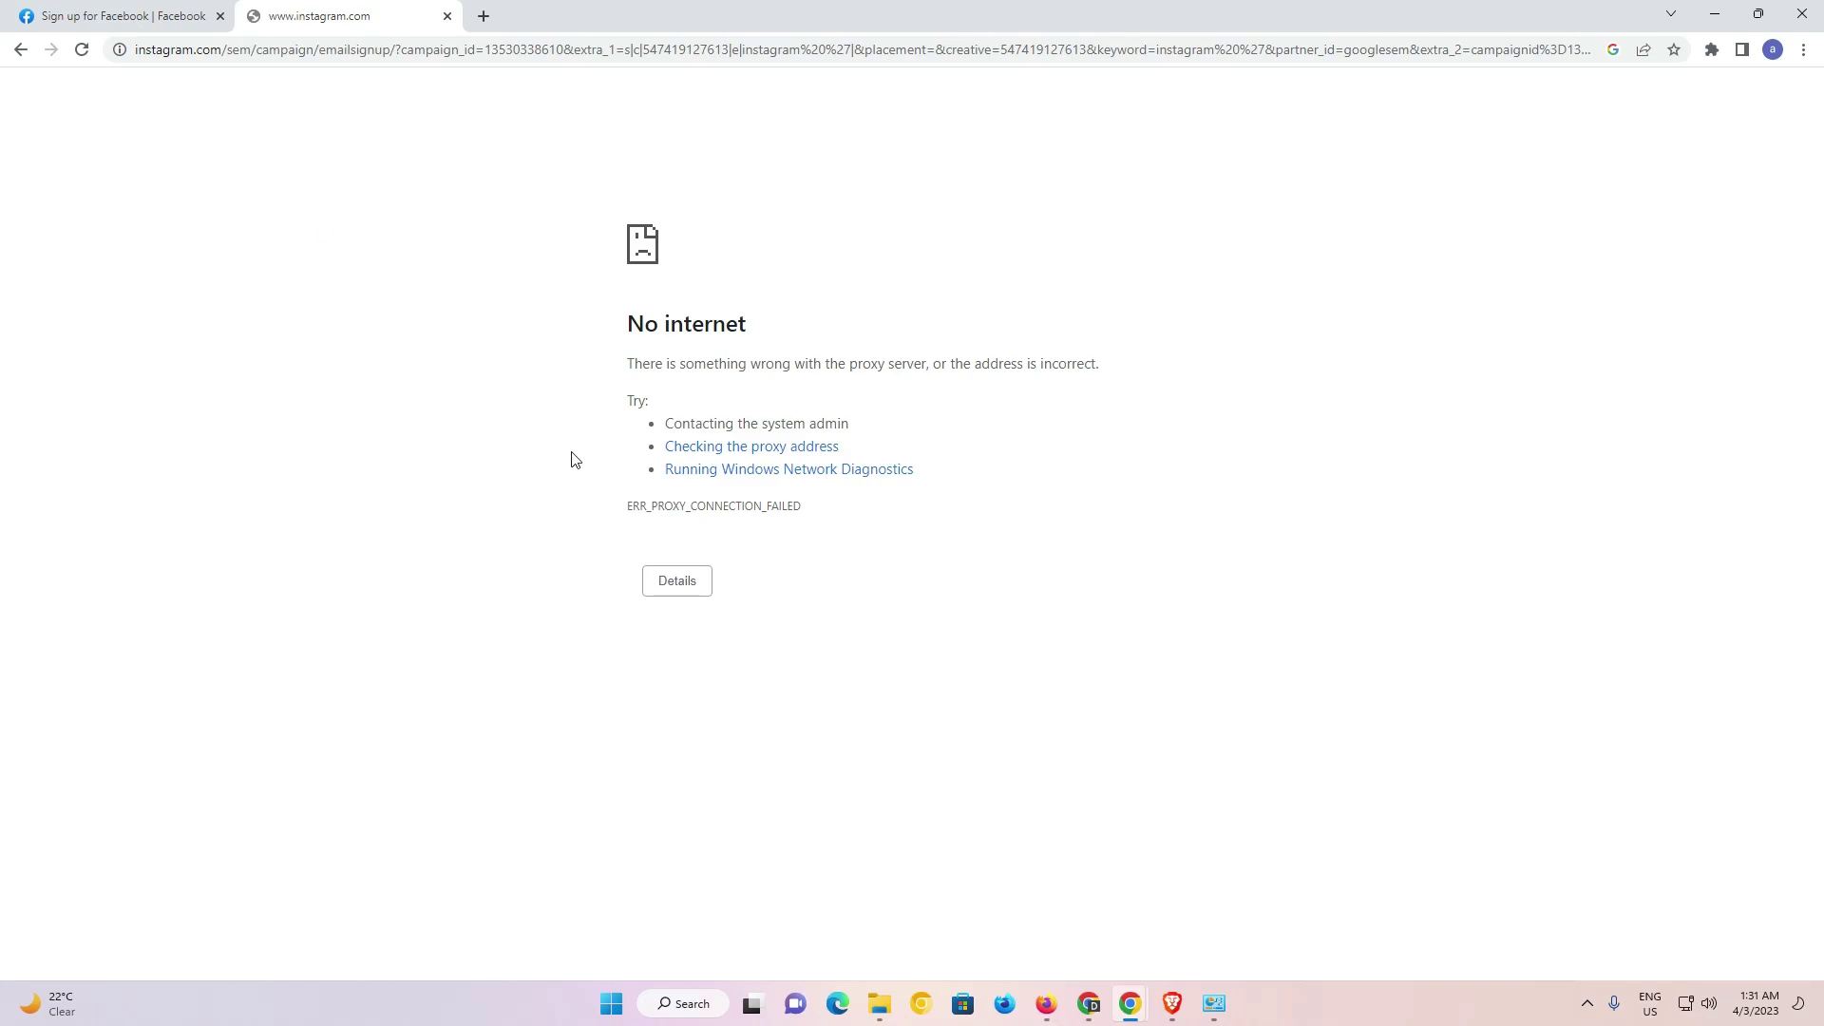
Reload the Facebook tab, which now also fails with ERR_PROXY_CONNECTION_FAILED
{"action": "left_click", "coordinate": [115, 11]}
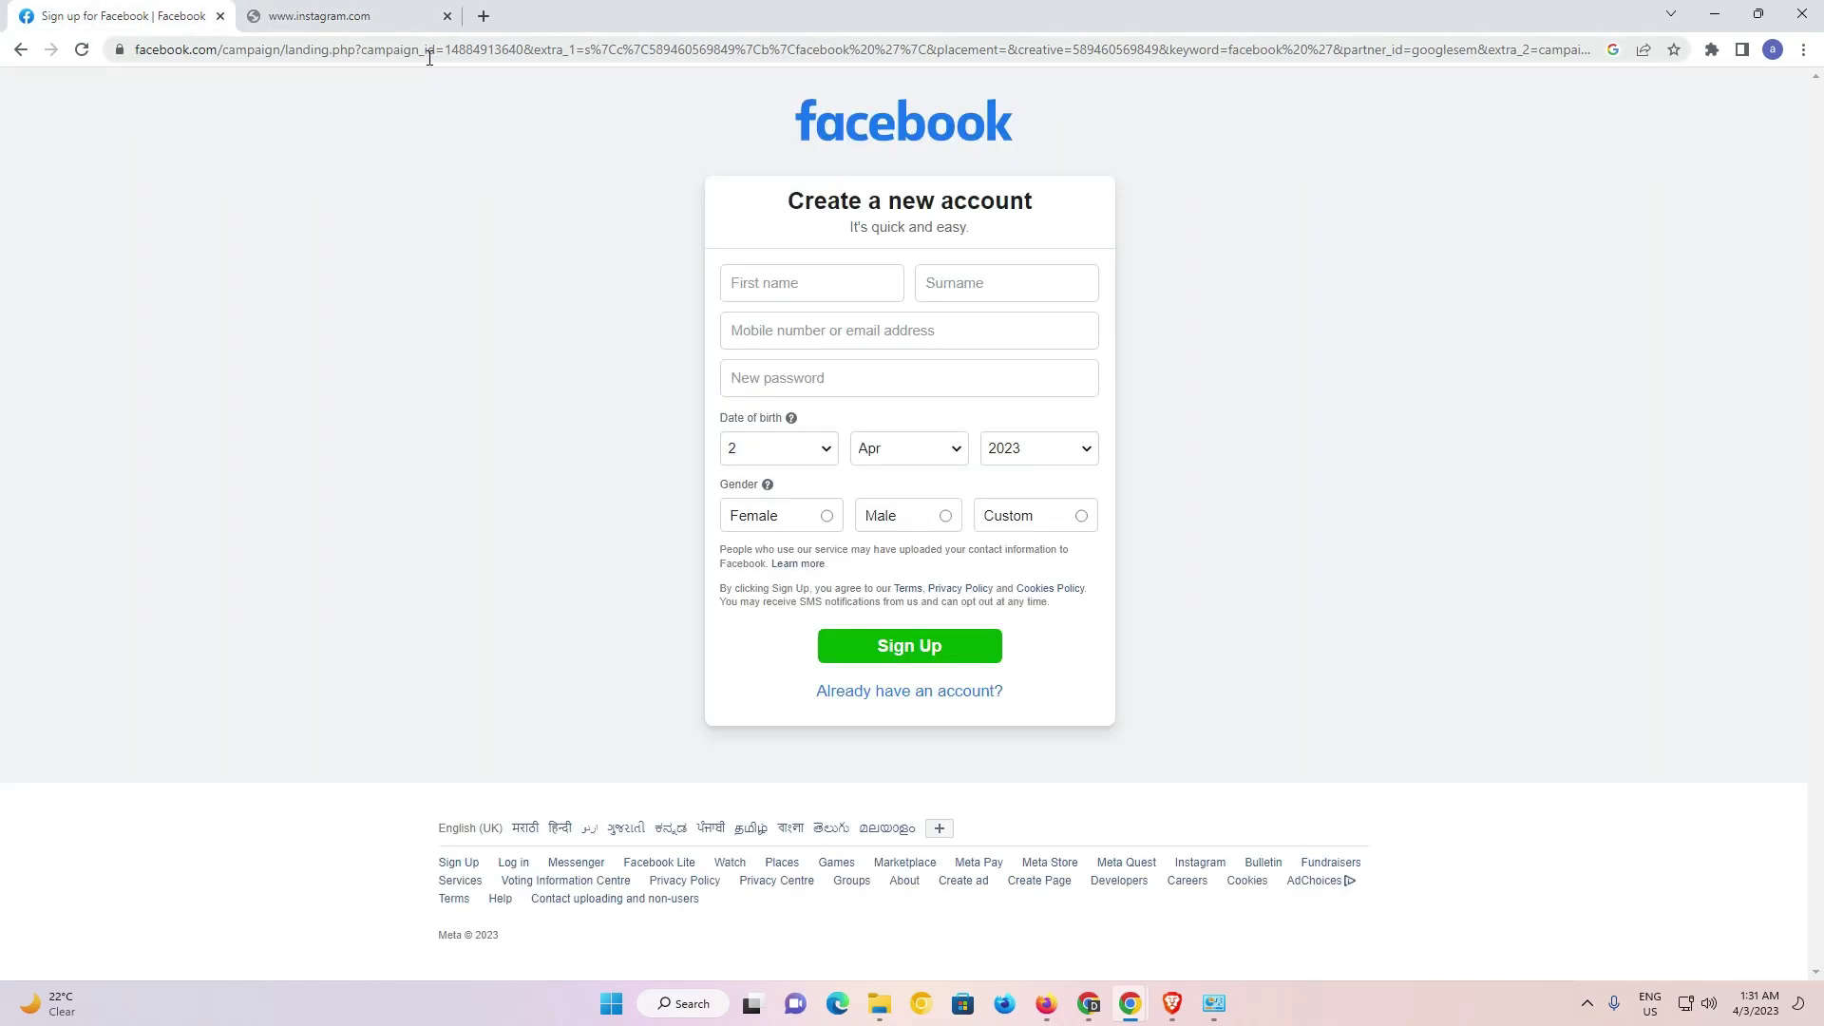
{"action": "left_click", "coordinate": [429, 57]}
{"action": "key", "text": "Return"}
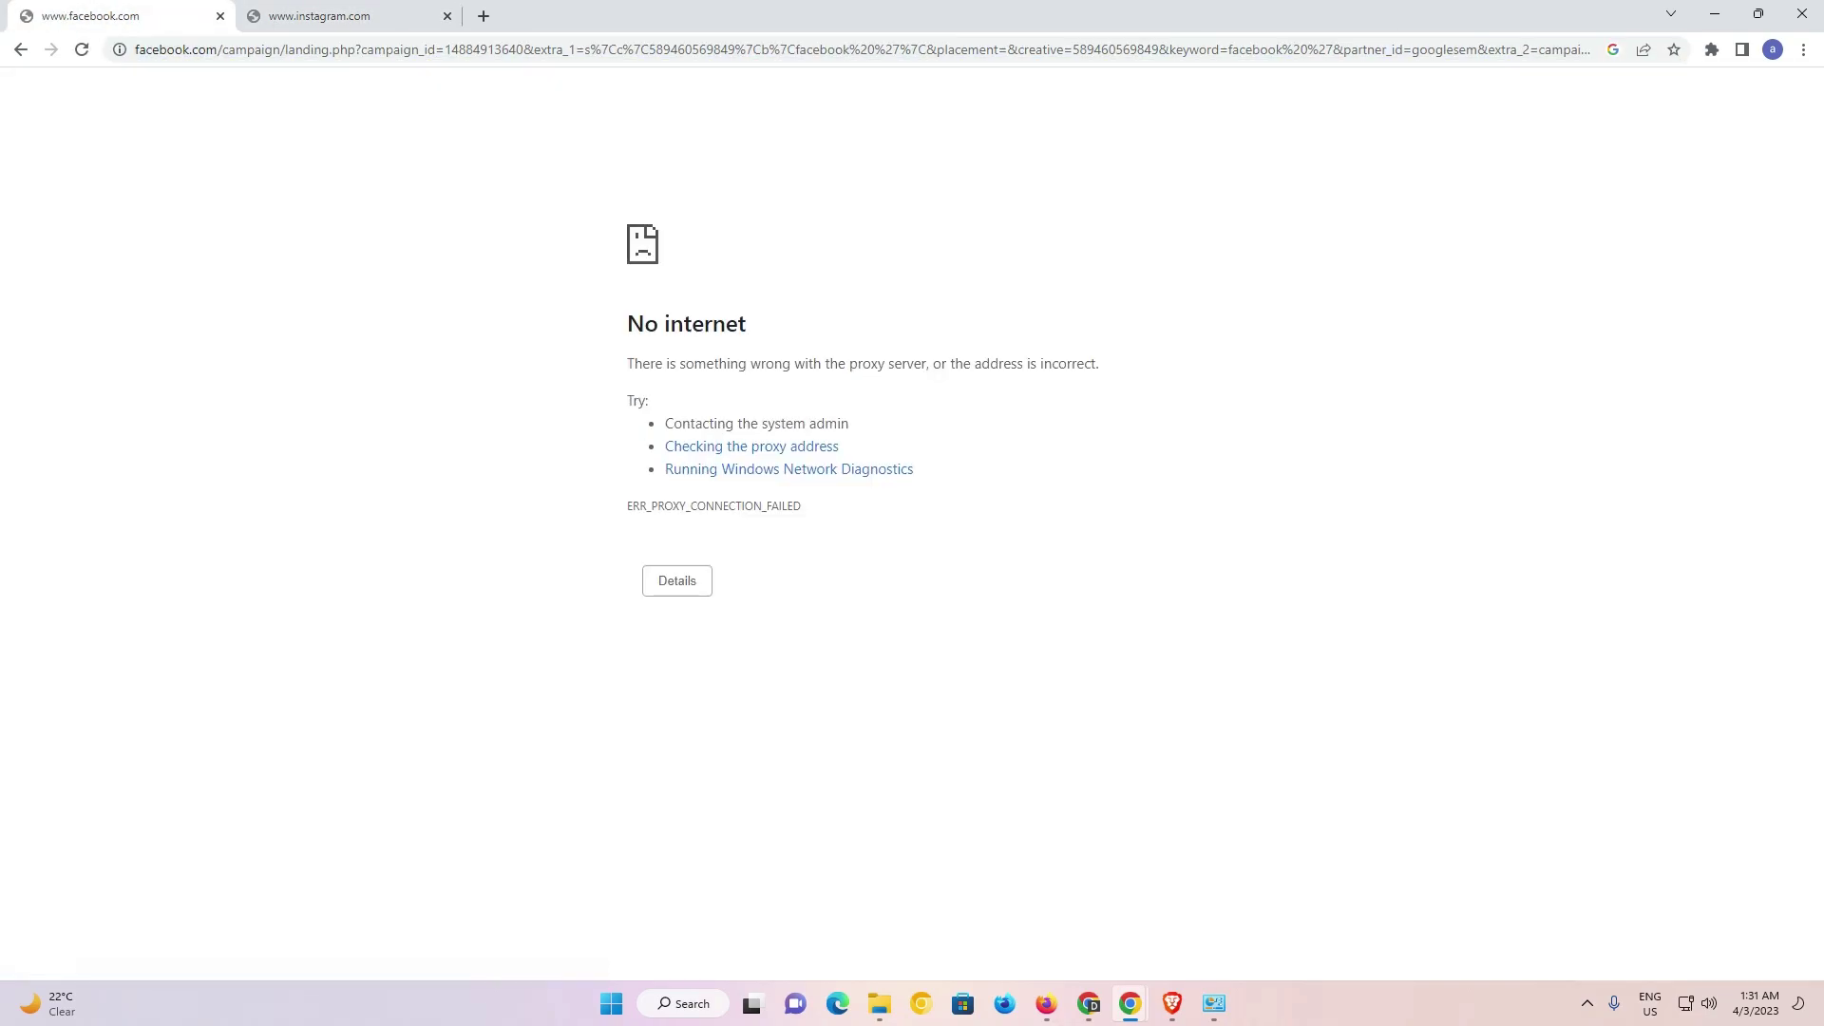
In a new tab, load Google search results for google from the 'go' suggestions
{"action": "left_click", "coordinate": [484, 17]}
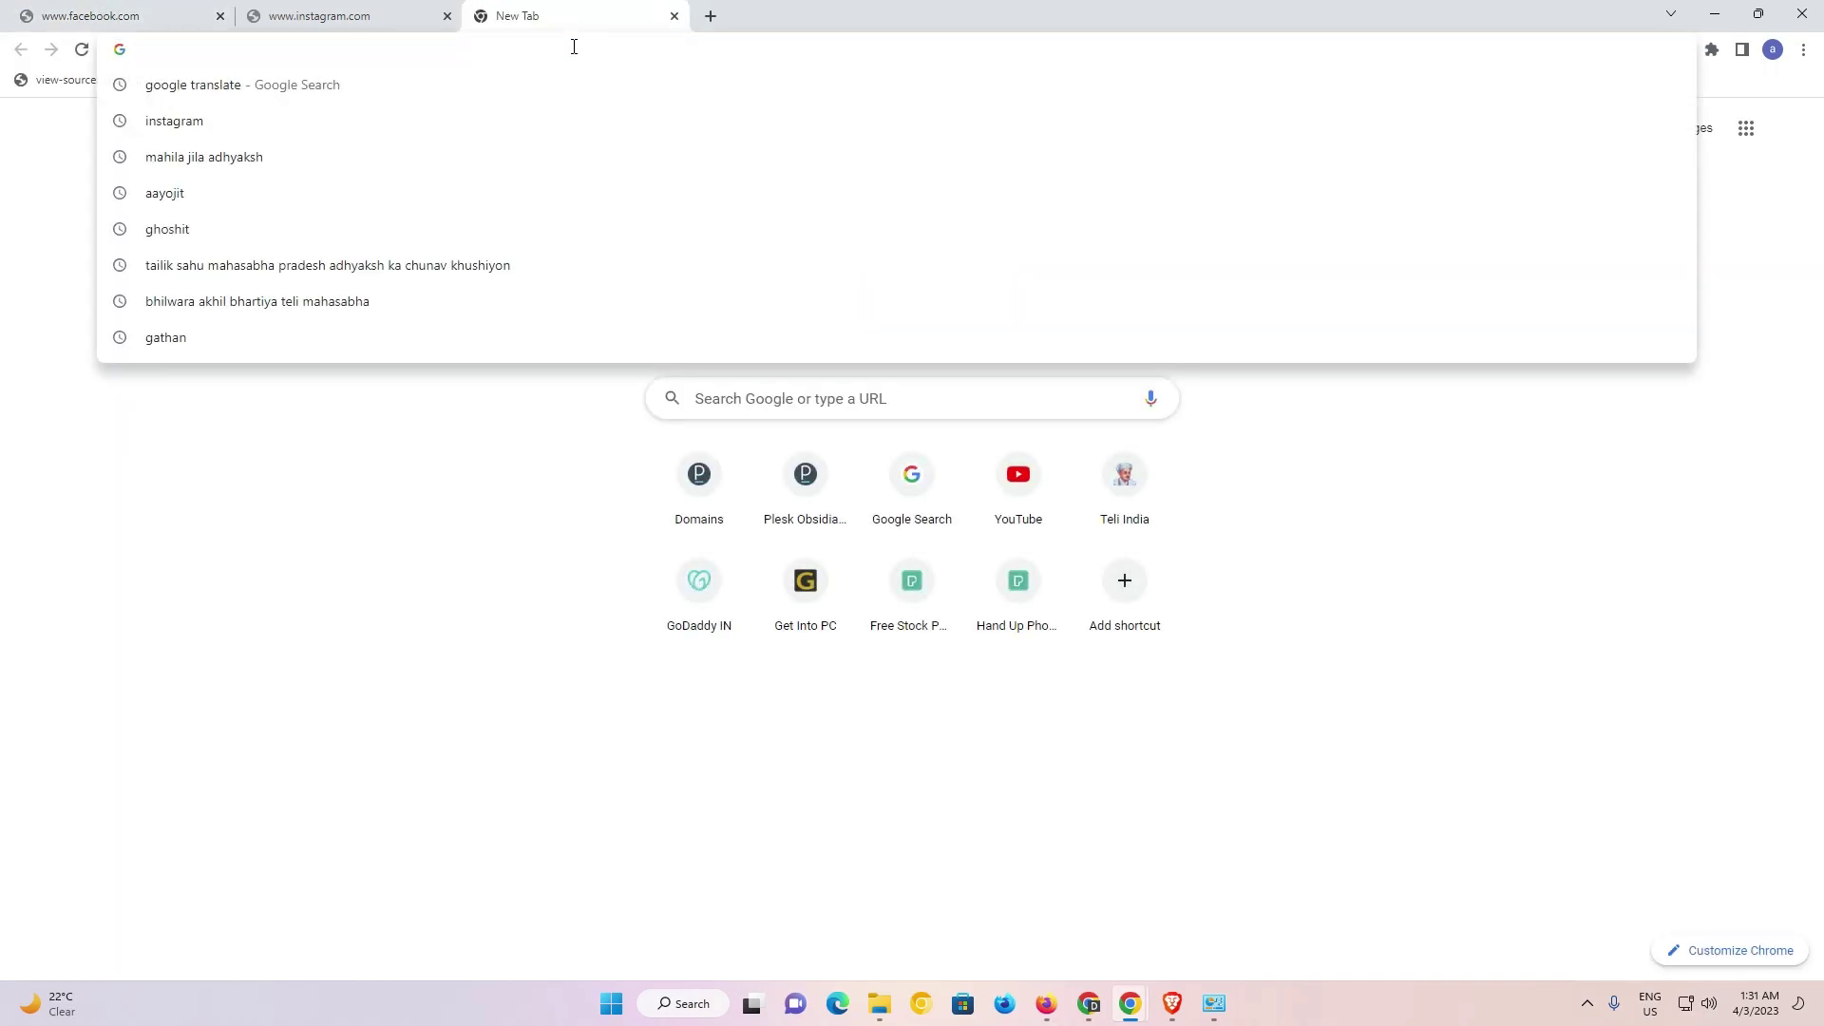
{"action": "type", "text": "go"}
{"action": "key", "text": "Down"}
{"action": "key", "text": "Down"}
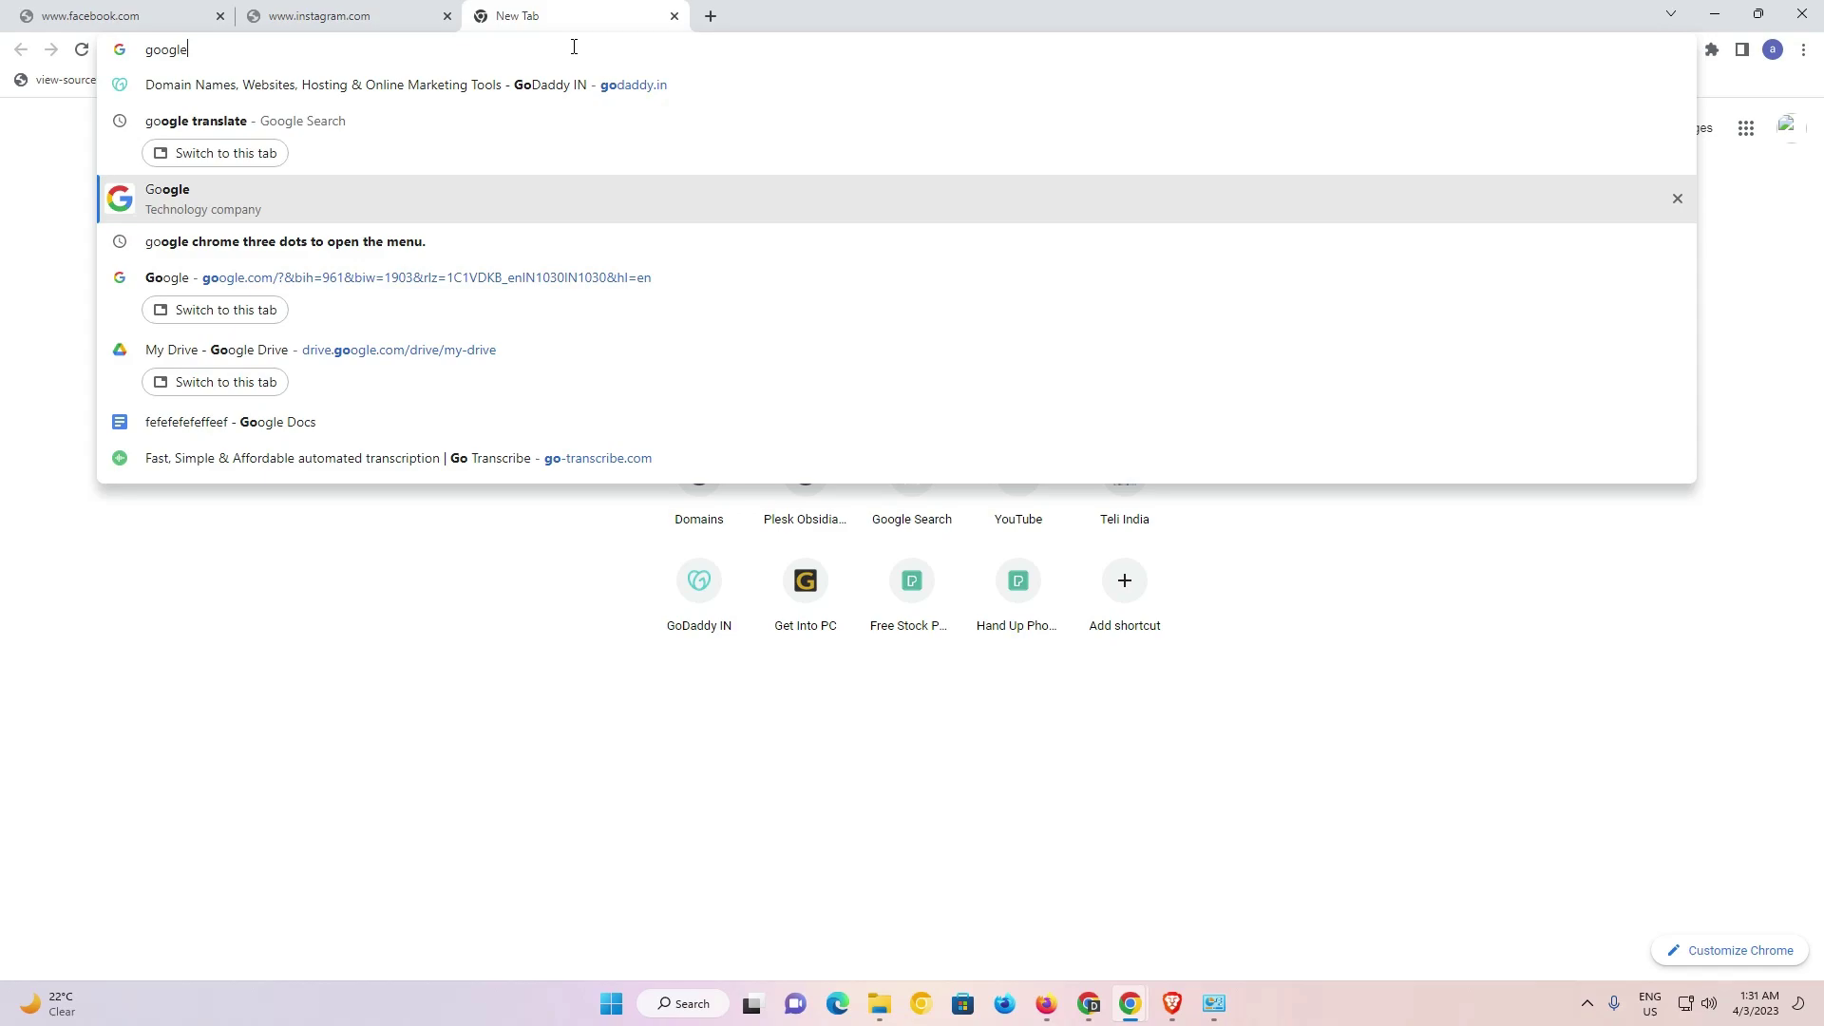
{"action": "key", "text": "Return"}
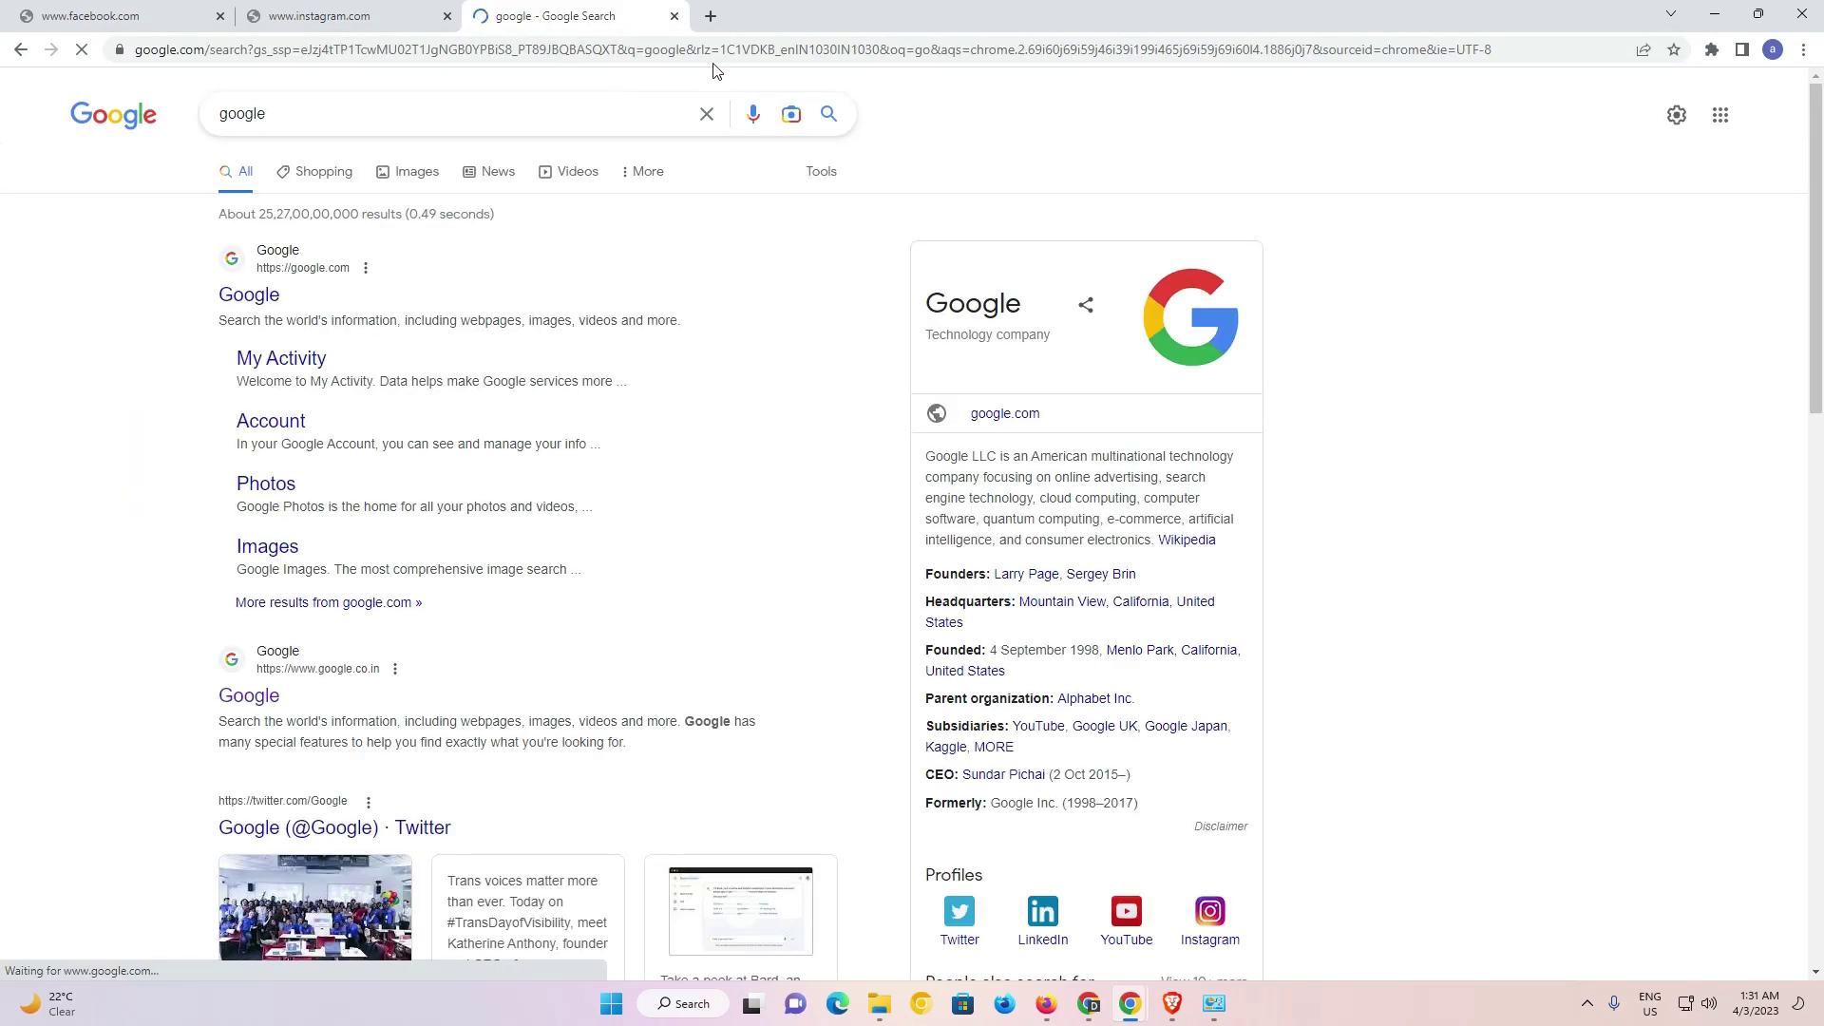
In another new tab, enter 'y' to load youtube.com
{"action": "left_click", "coordinate": [711, 16]}
{"action": "left_click", "coordinate": [709, 48]}
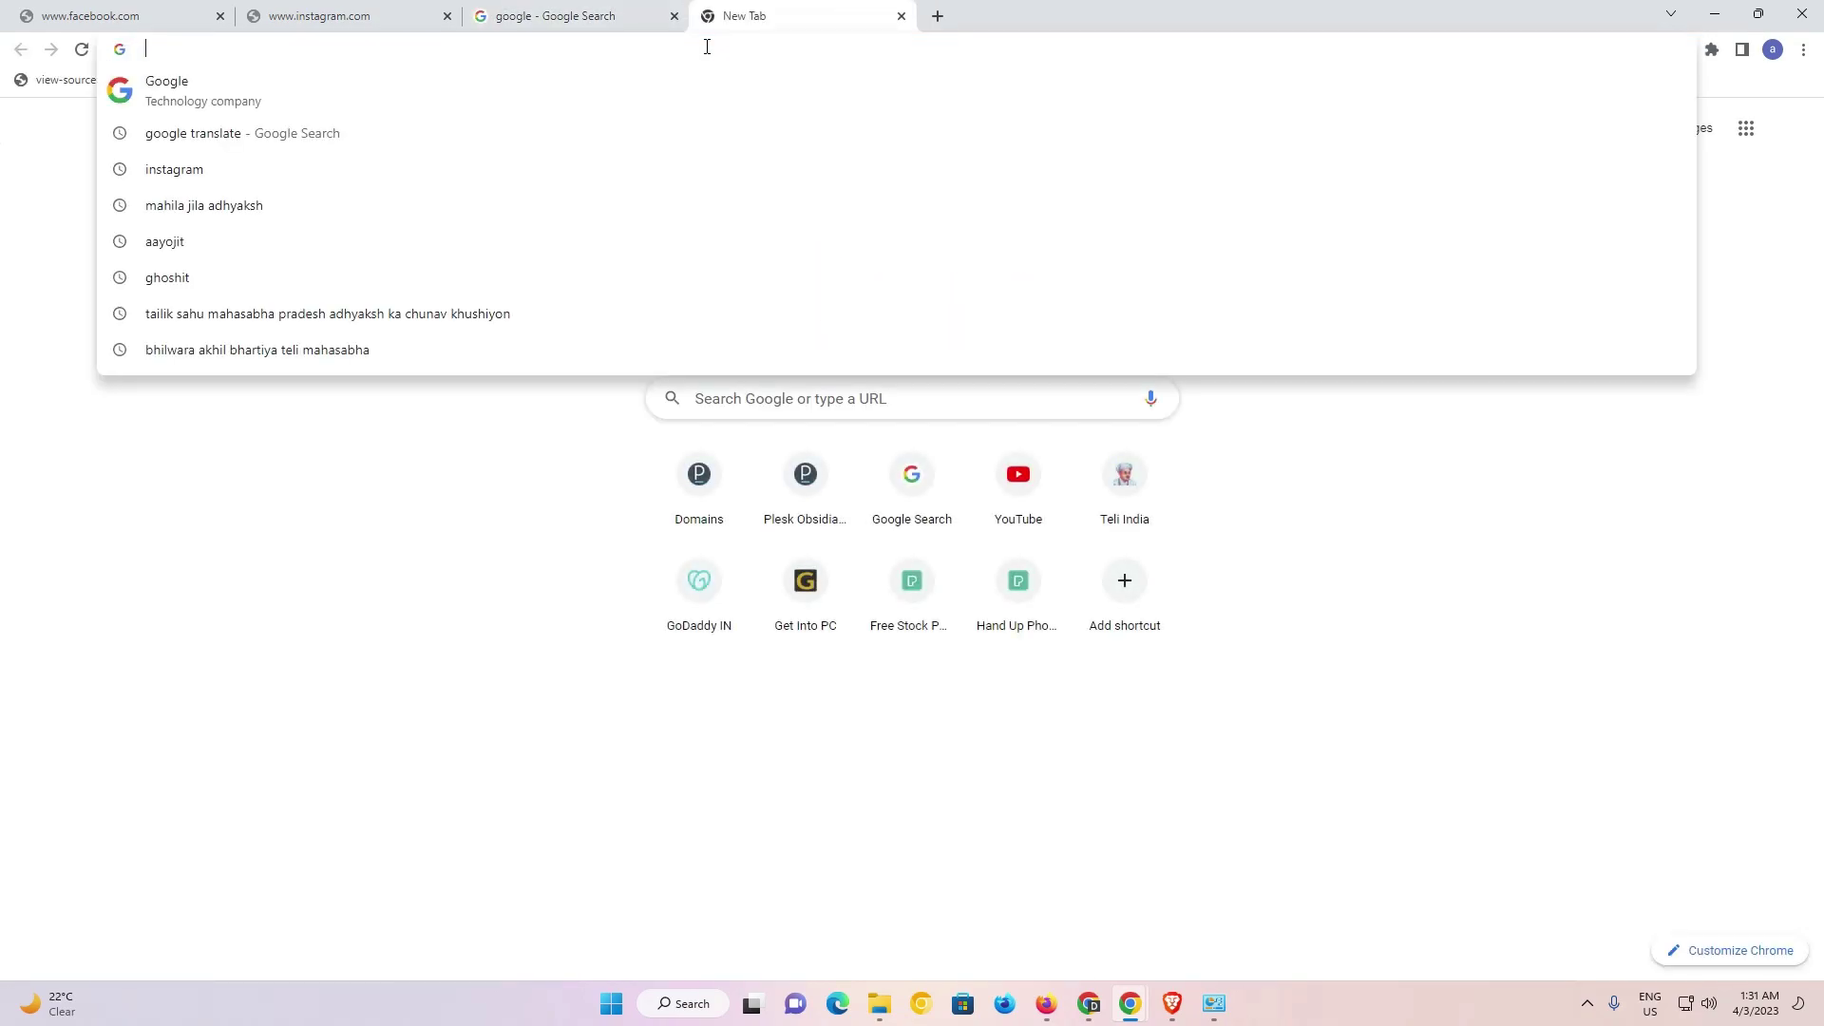
{"action": "type", "text": "yo"}
{"action": "key", "text": "Return"}
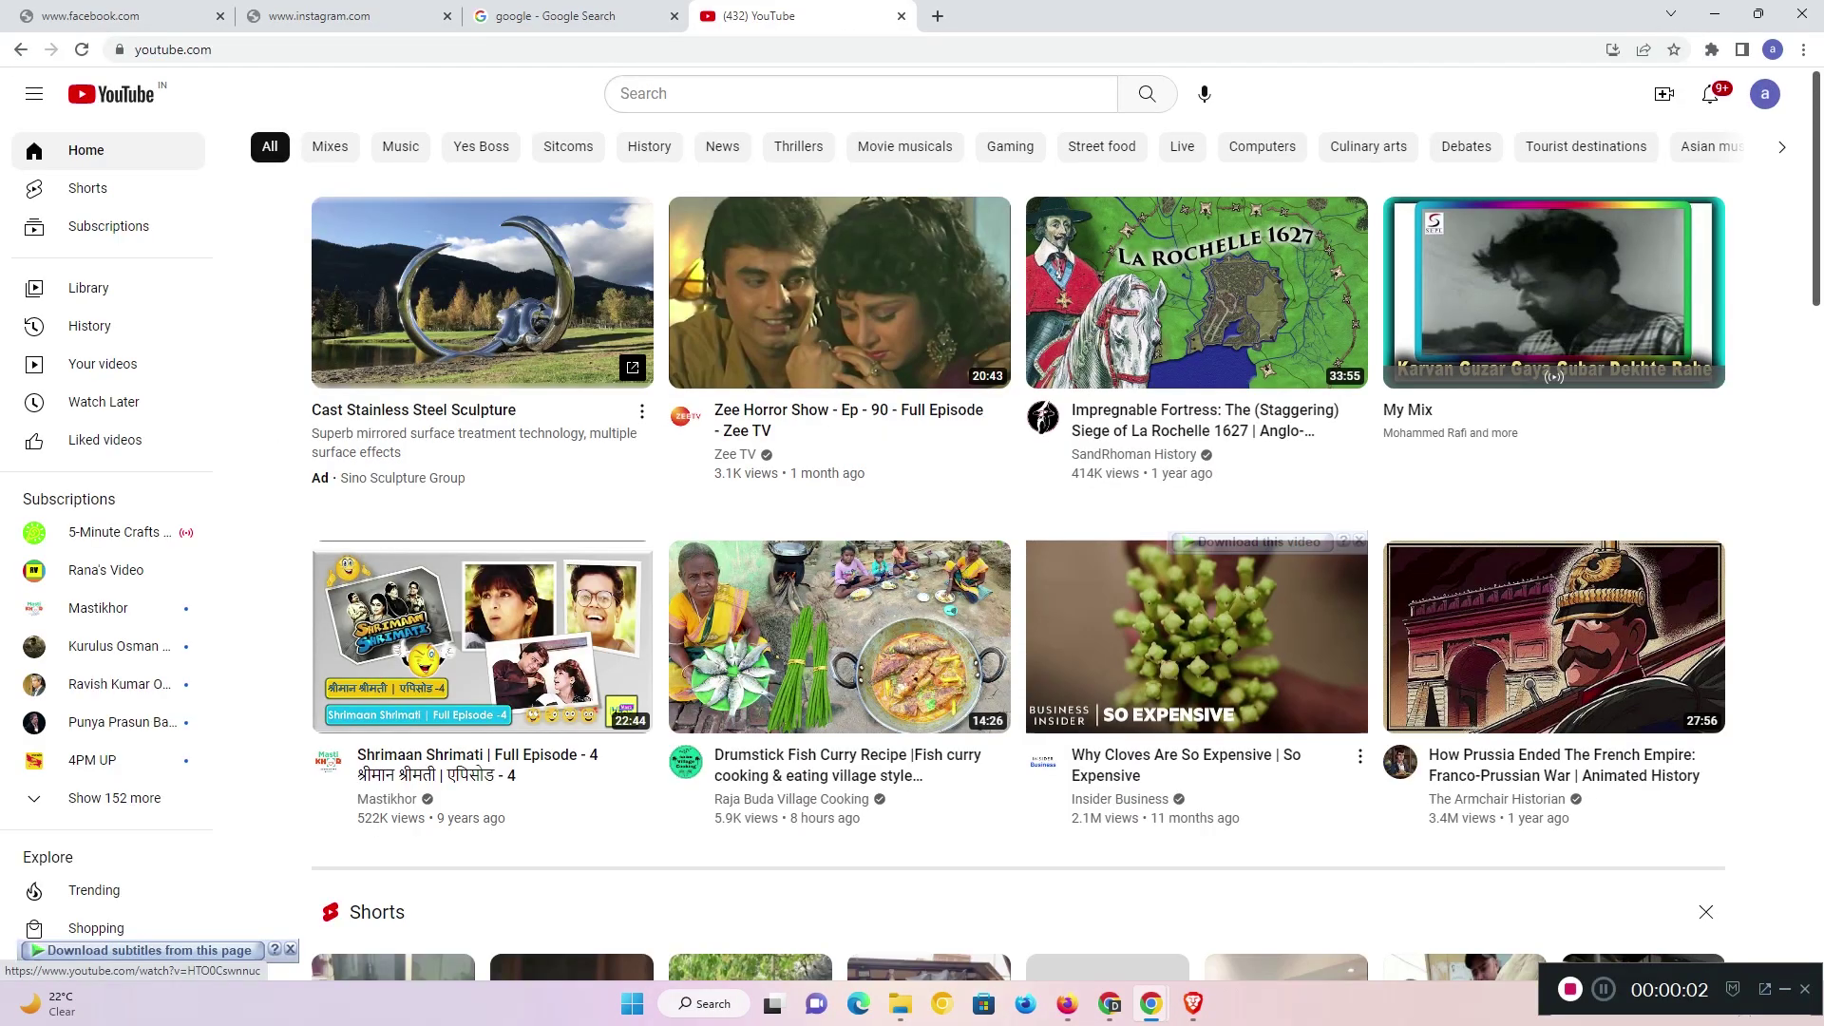
{"action": "scroll", "coordinate": [1197, 627], "scroll_direction": "down", "scroll_amount": 10}
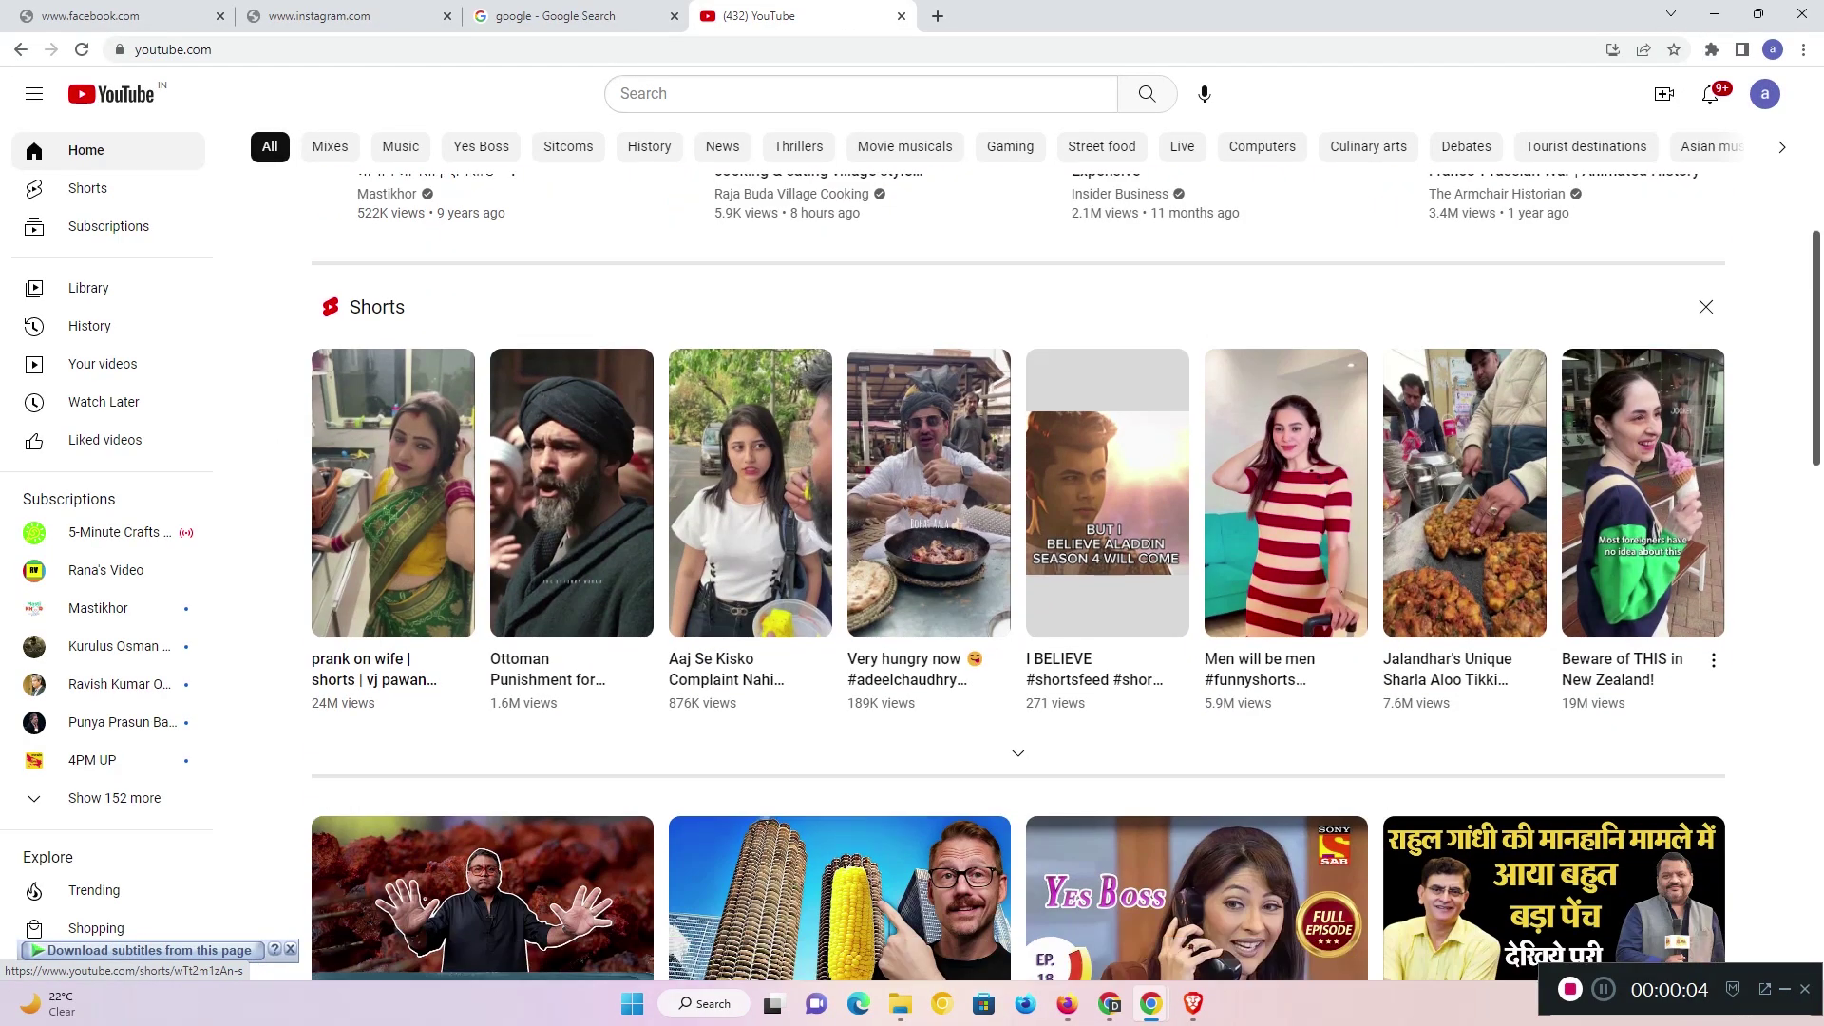
{"action": "scroll", "coordinate": [1016, 570], "scroll_direction": "down", "scroll_amount": 15}
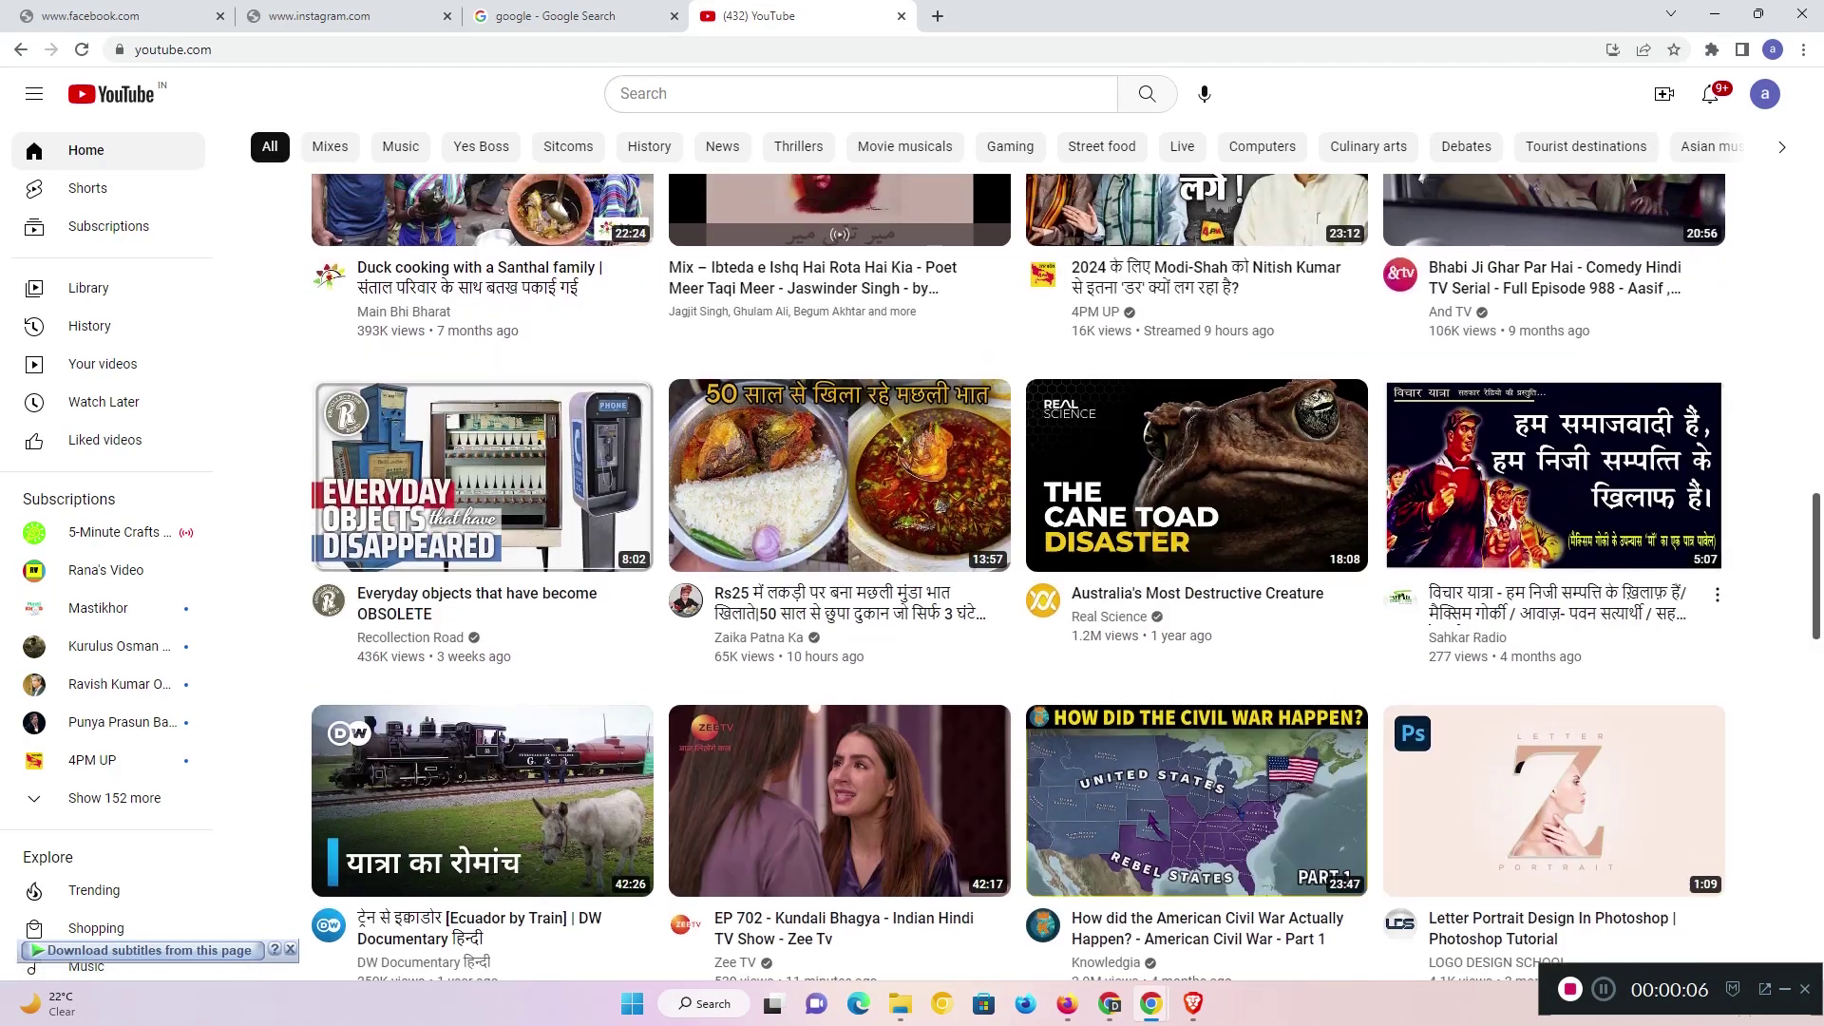
{"action": "scroll", "coordinate": [1016, 570], "scroll_direction": "down", "scroll_amount": 20}
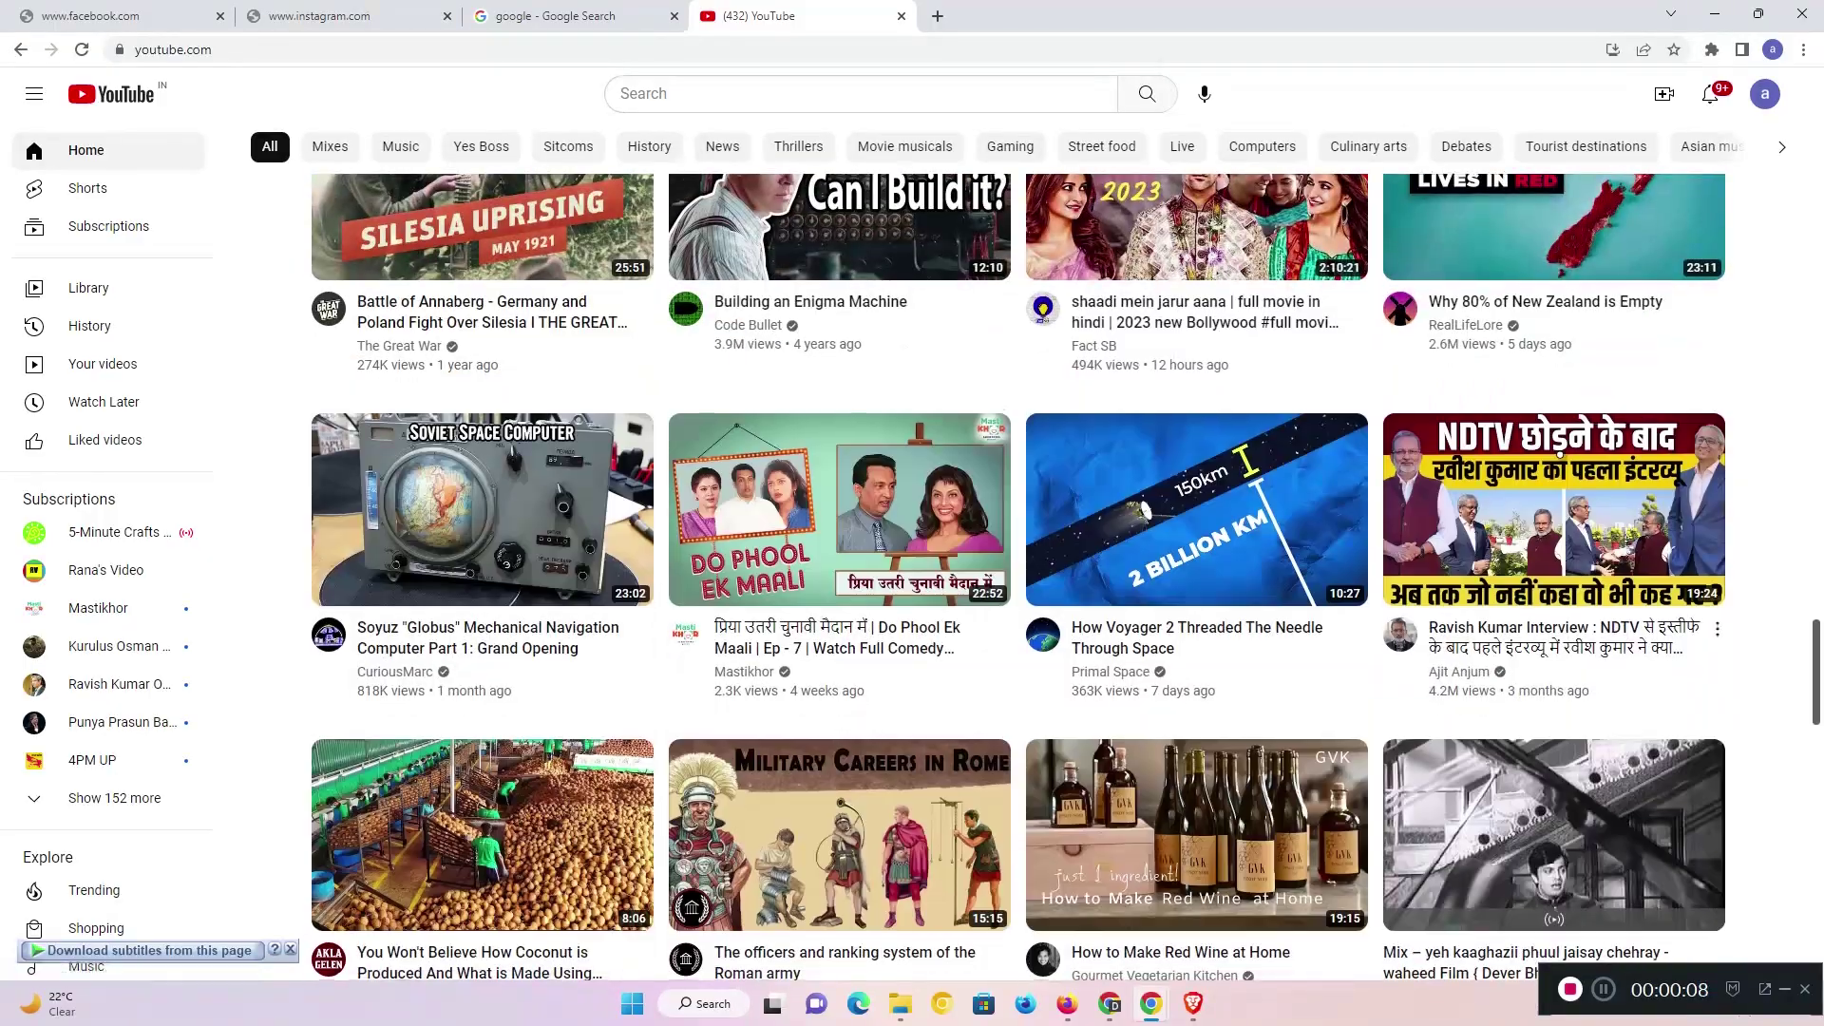
{"action": "scroll", "coordinate": [1016, 570], "scroll_direction": "down", "scroll_amount": 20}
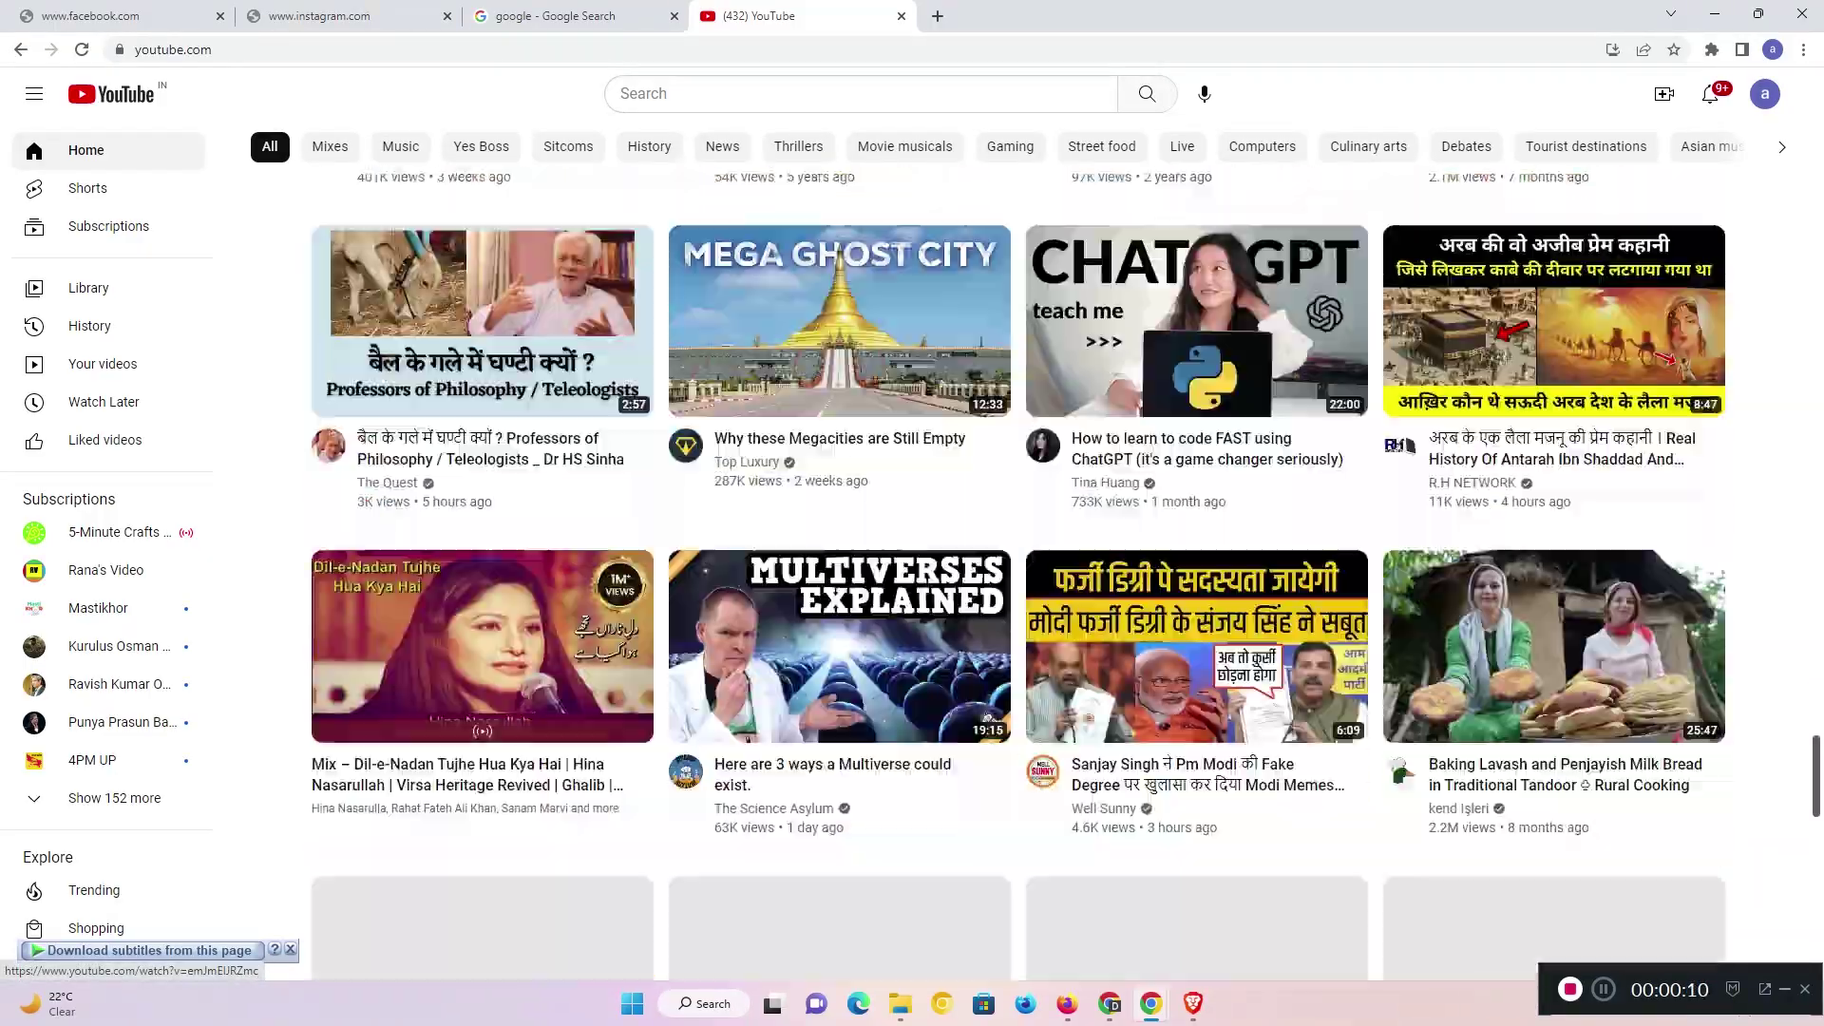
{"action": "scroll", "coordinate": [1555, 570], "scroll_direction": "down", "scroll_amount": 18}
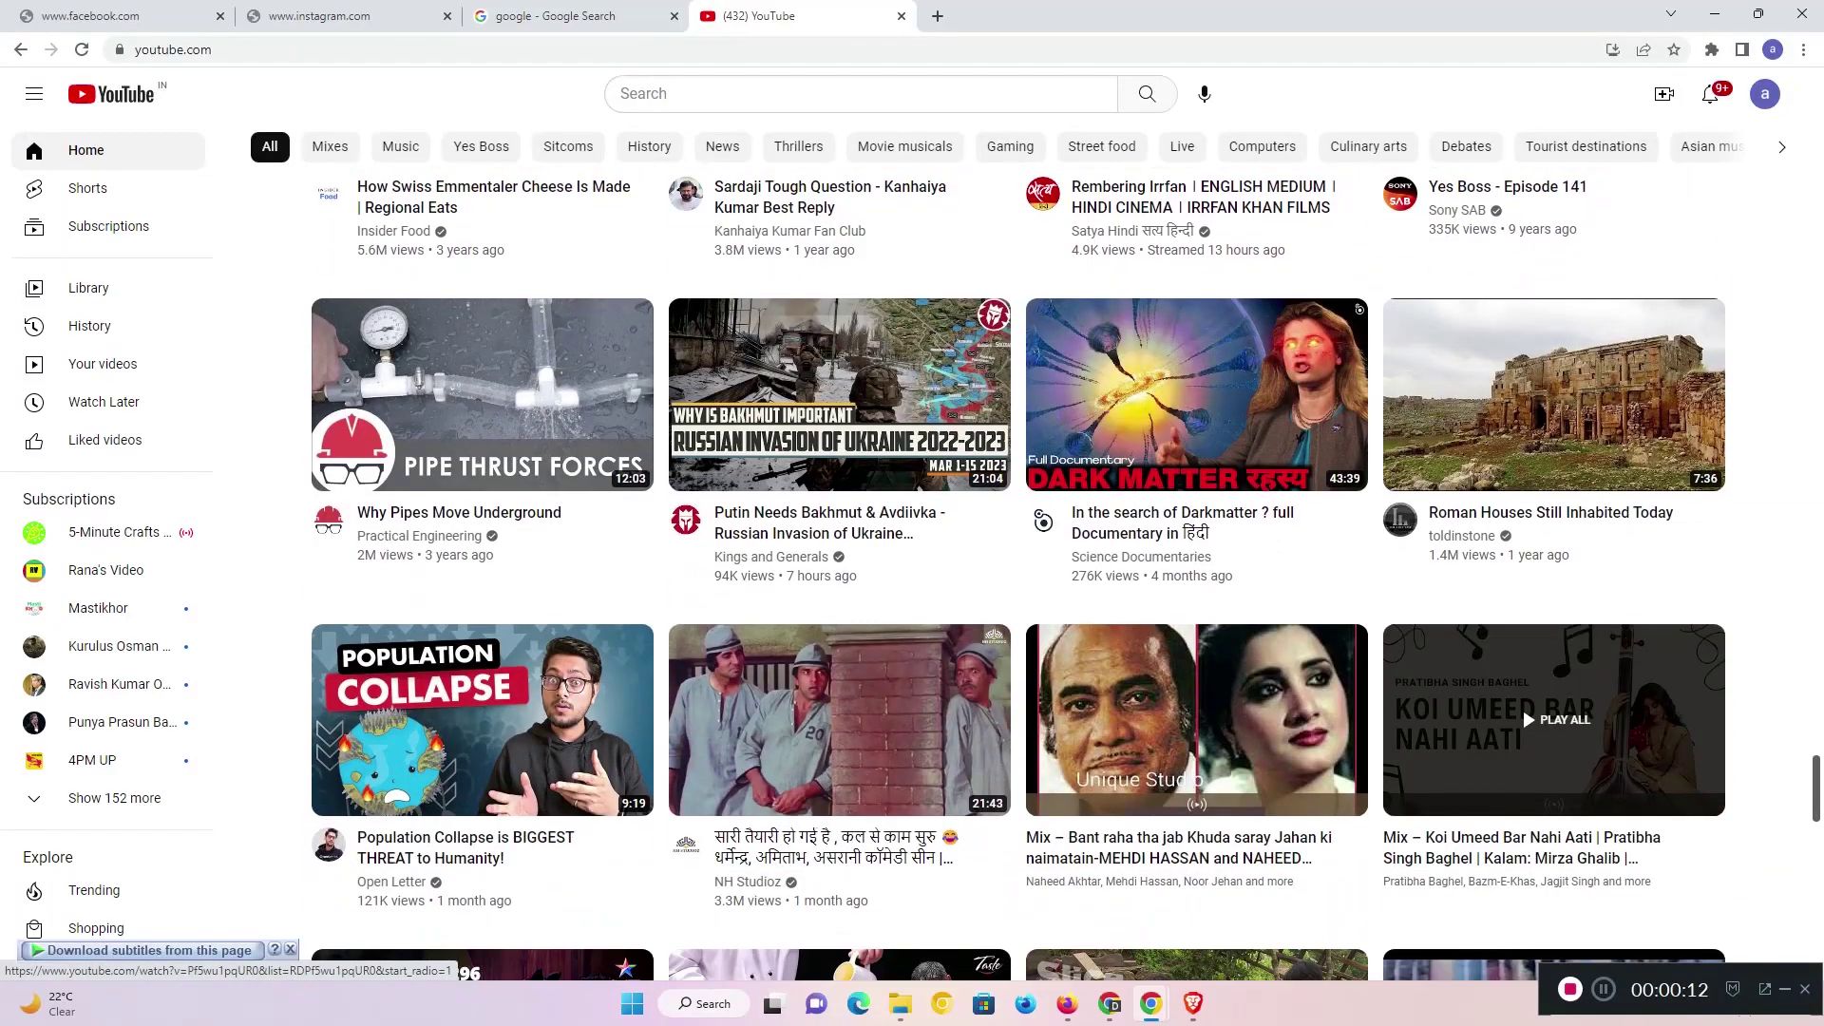
{"action": "scroll", "coordinate": [1554, 570], "scroll_direction": "down", "scroll_amount": 18}
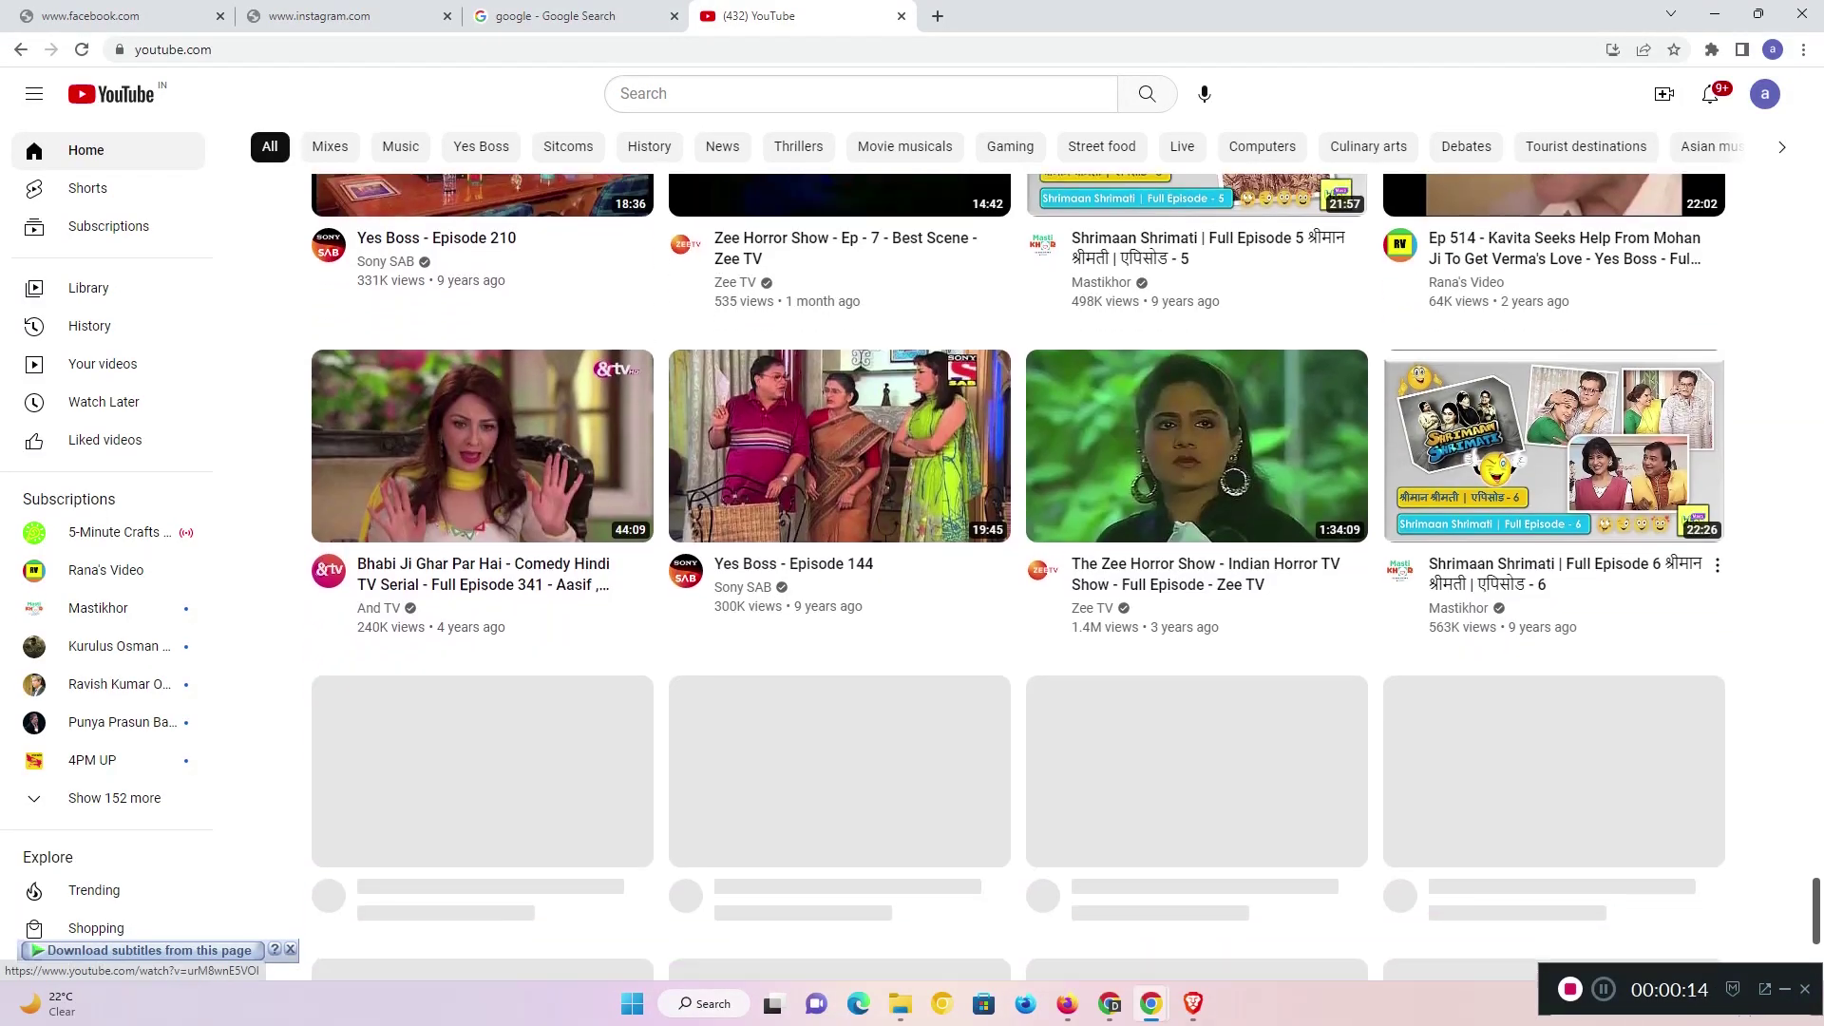
{"action": "scroll", "coordinate": [1554, 570], "scroll_direction": "down", "scroll_amount": 11}
{"action": "scroll", "coordinate": [1554, 570], "scroll_direction": "up", "scroll_amount": 2}
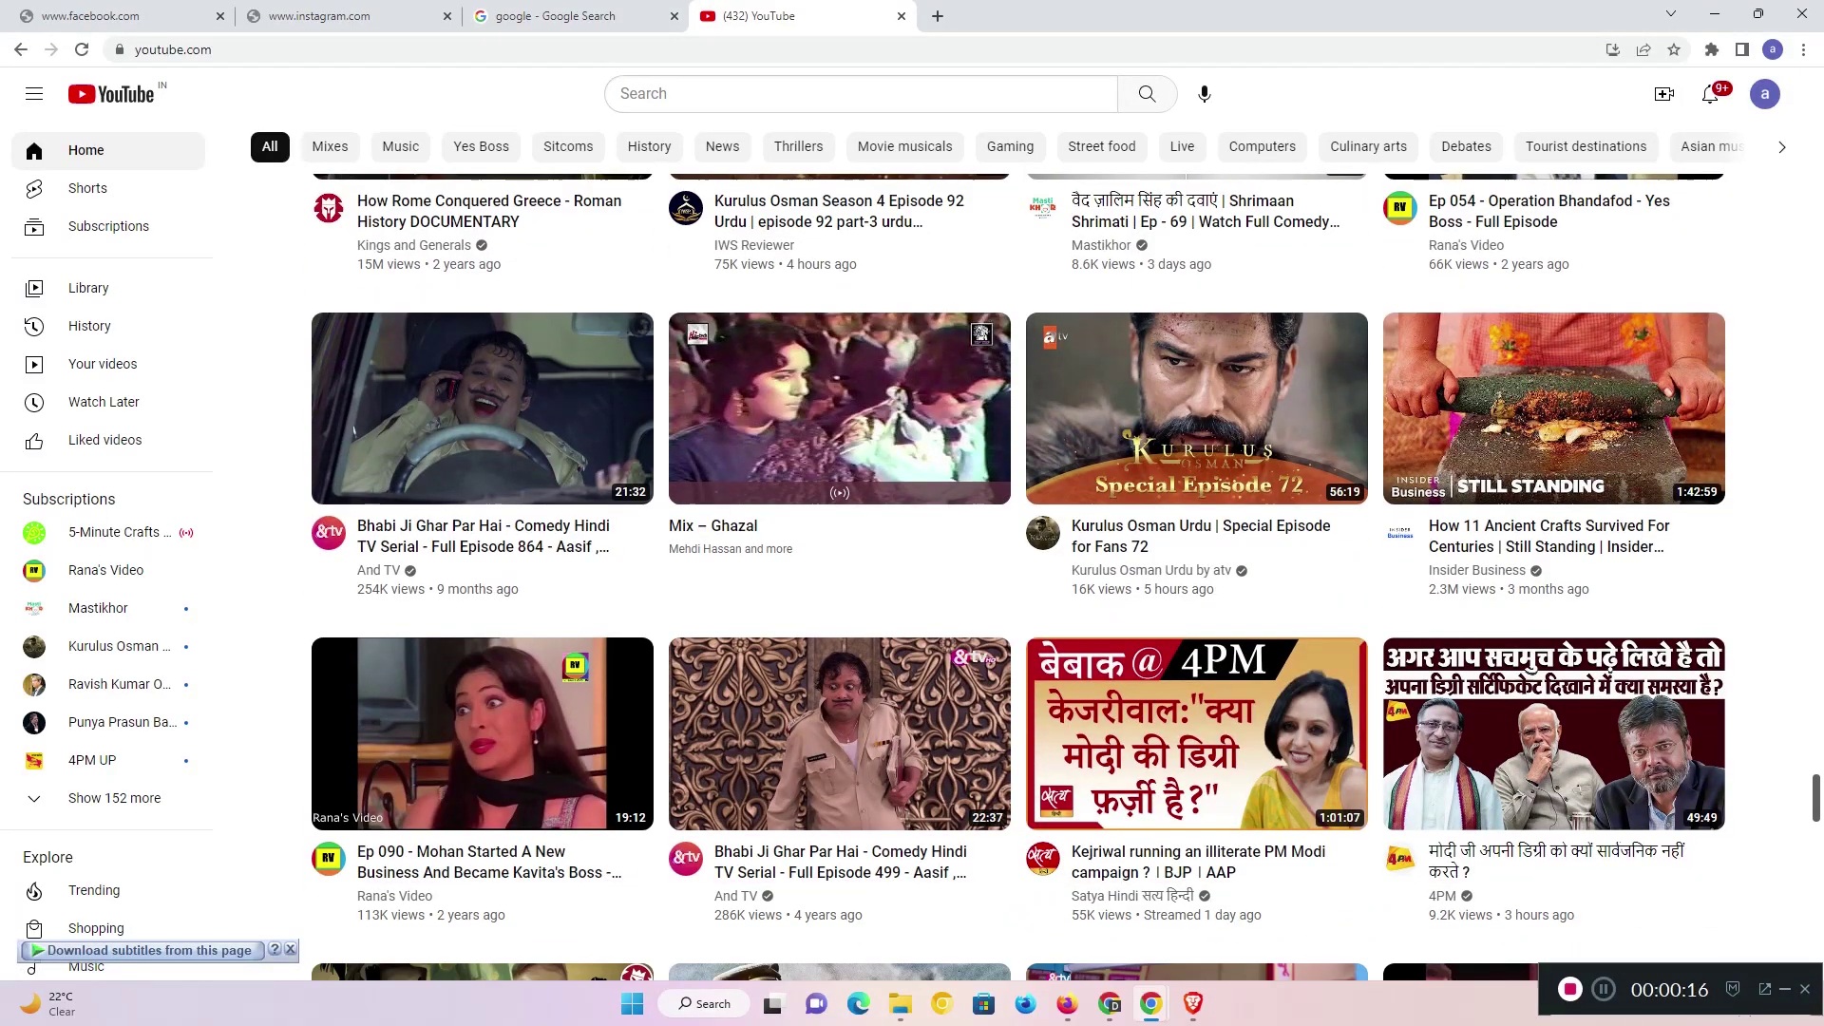
{"action": "scroll", "coordinate": [1554, 570], "scroll_direction": "down", "scroll_amount": 5}
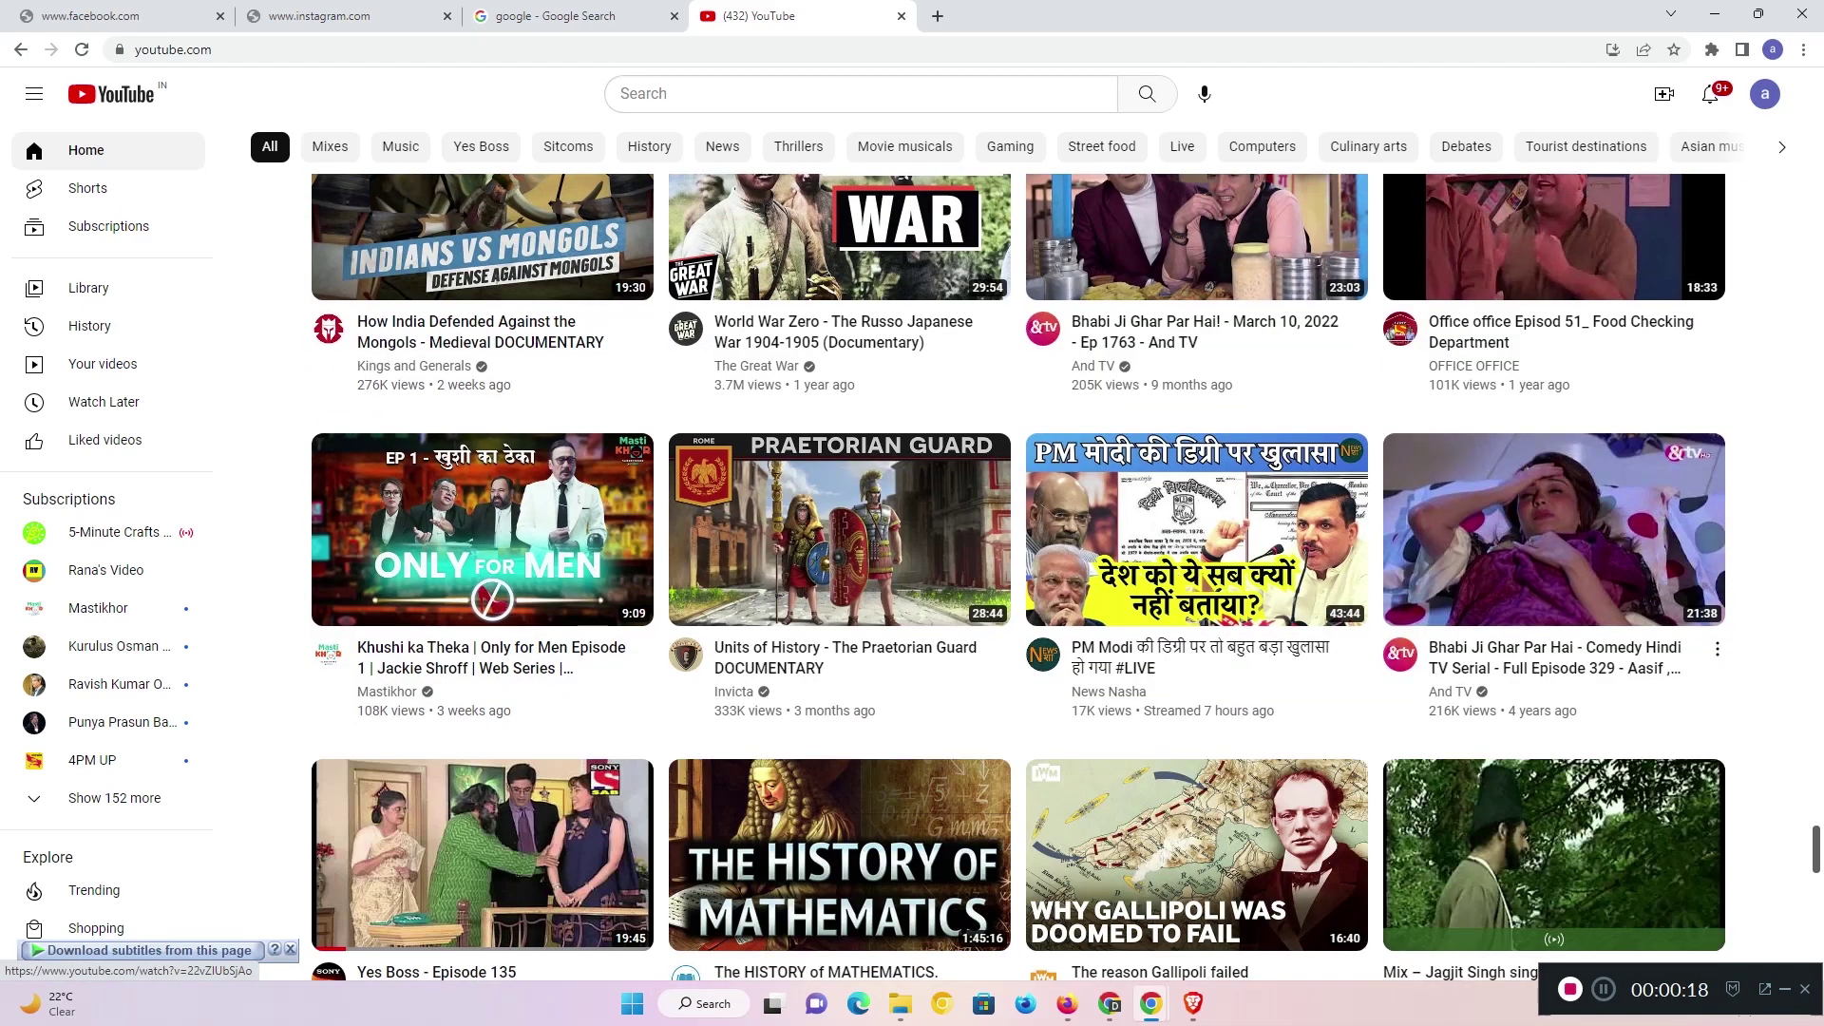
{"action": "scroll", "coordinate": [1555, 570], "scroll_direction": "down", "scroll_amount": 4}
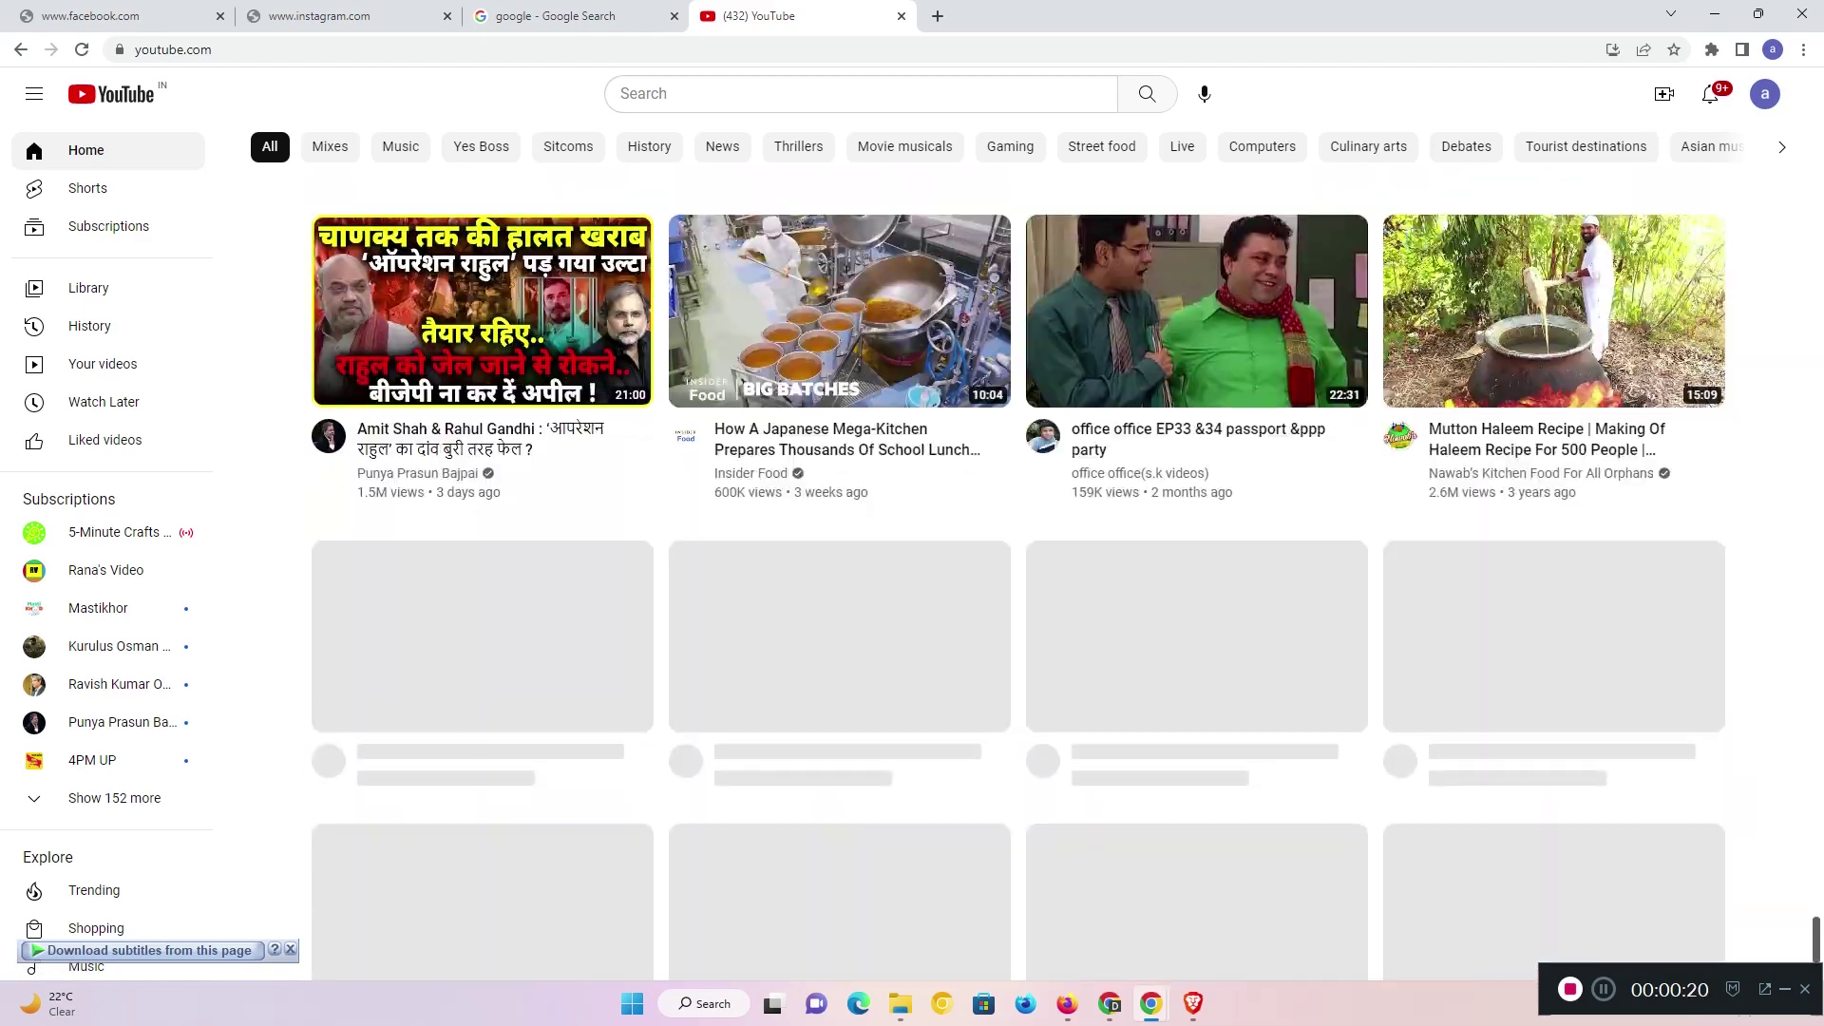
{"action": "scroll", "coordinate": [1018, 570], "scroll_direction": "down", "scroll_amount": 2}
{"action": "scroll", "coordinate": [1018, 570], "scroll_direction": "down", "scroll_amount": 18}
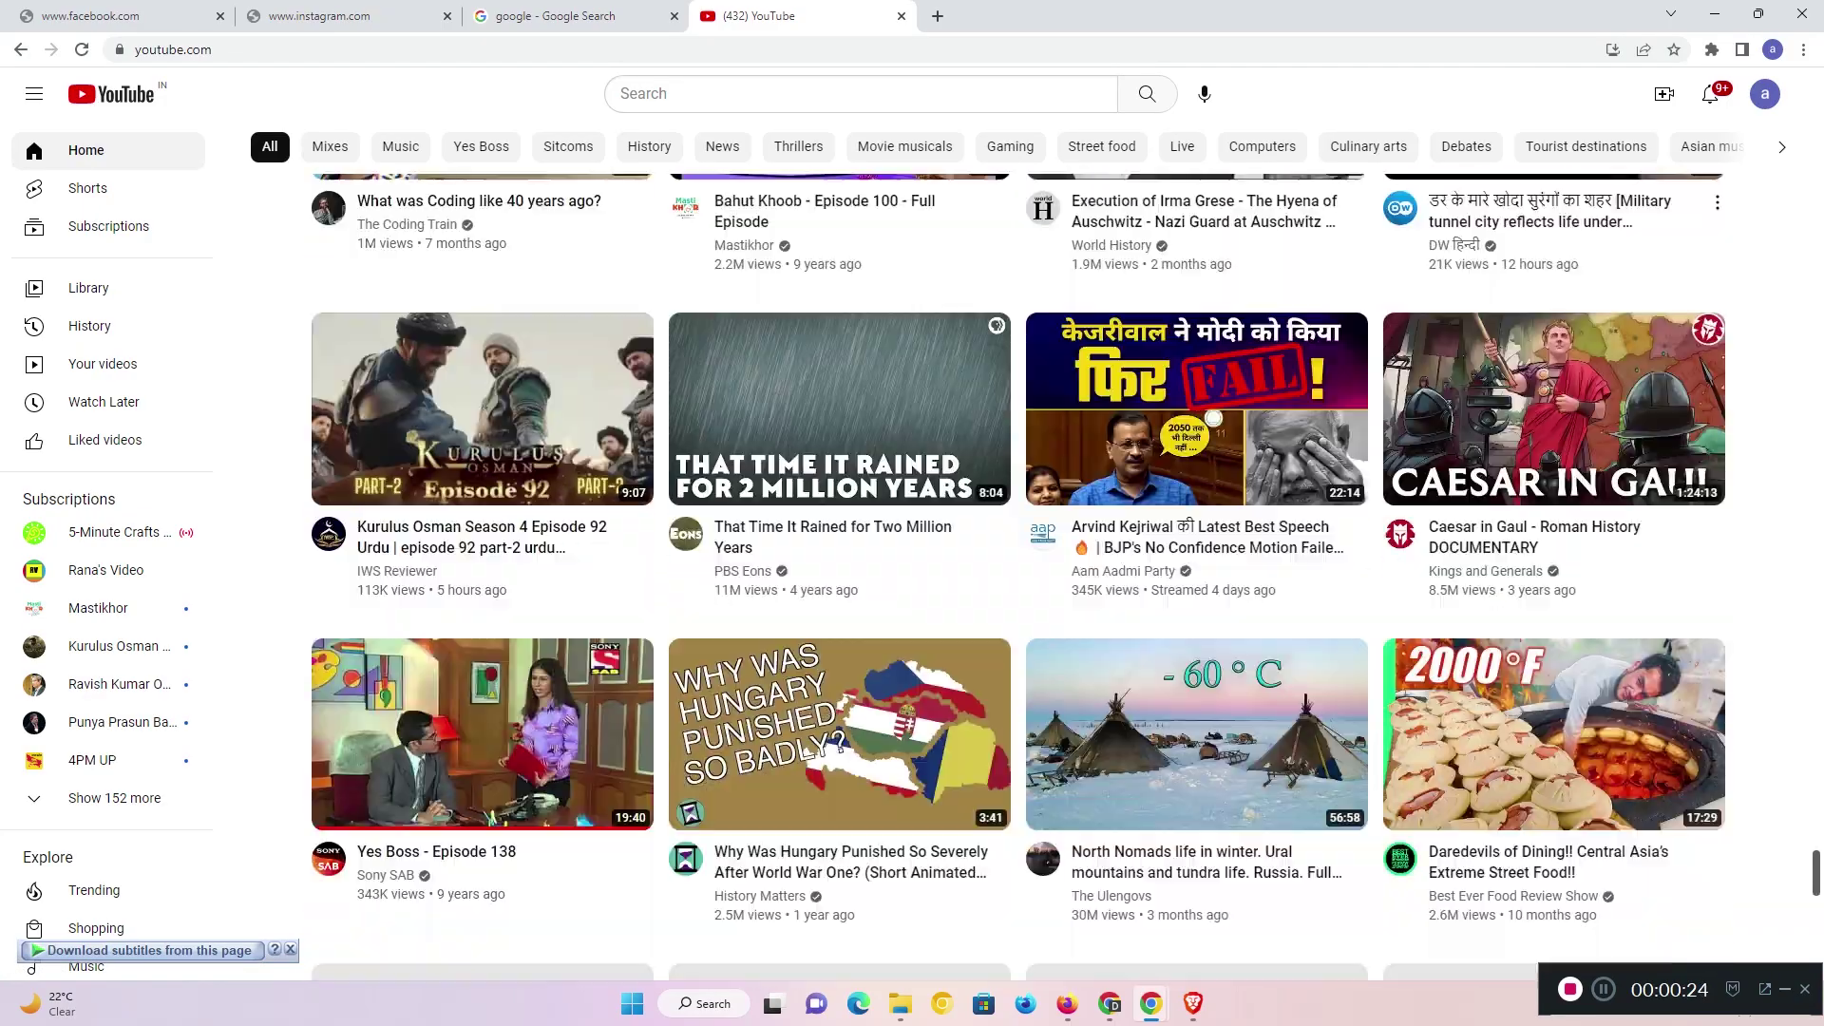
{"action": "scroll", "coordinate": [1558, 280], "scroll_direction": "down", "scroll_amount": 3}
{"action": "scroll", "coordinate": [1019, 570], "scroll_direction": "down", "scroll_amount": 8}
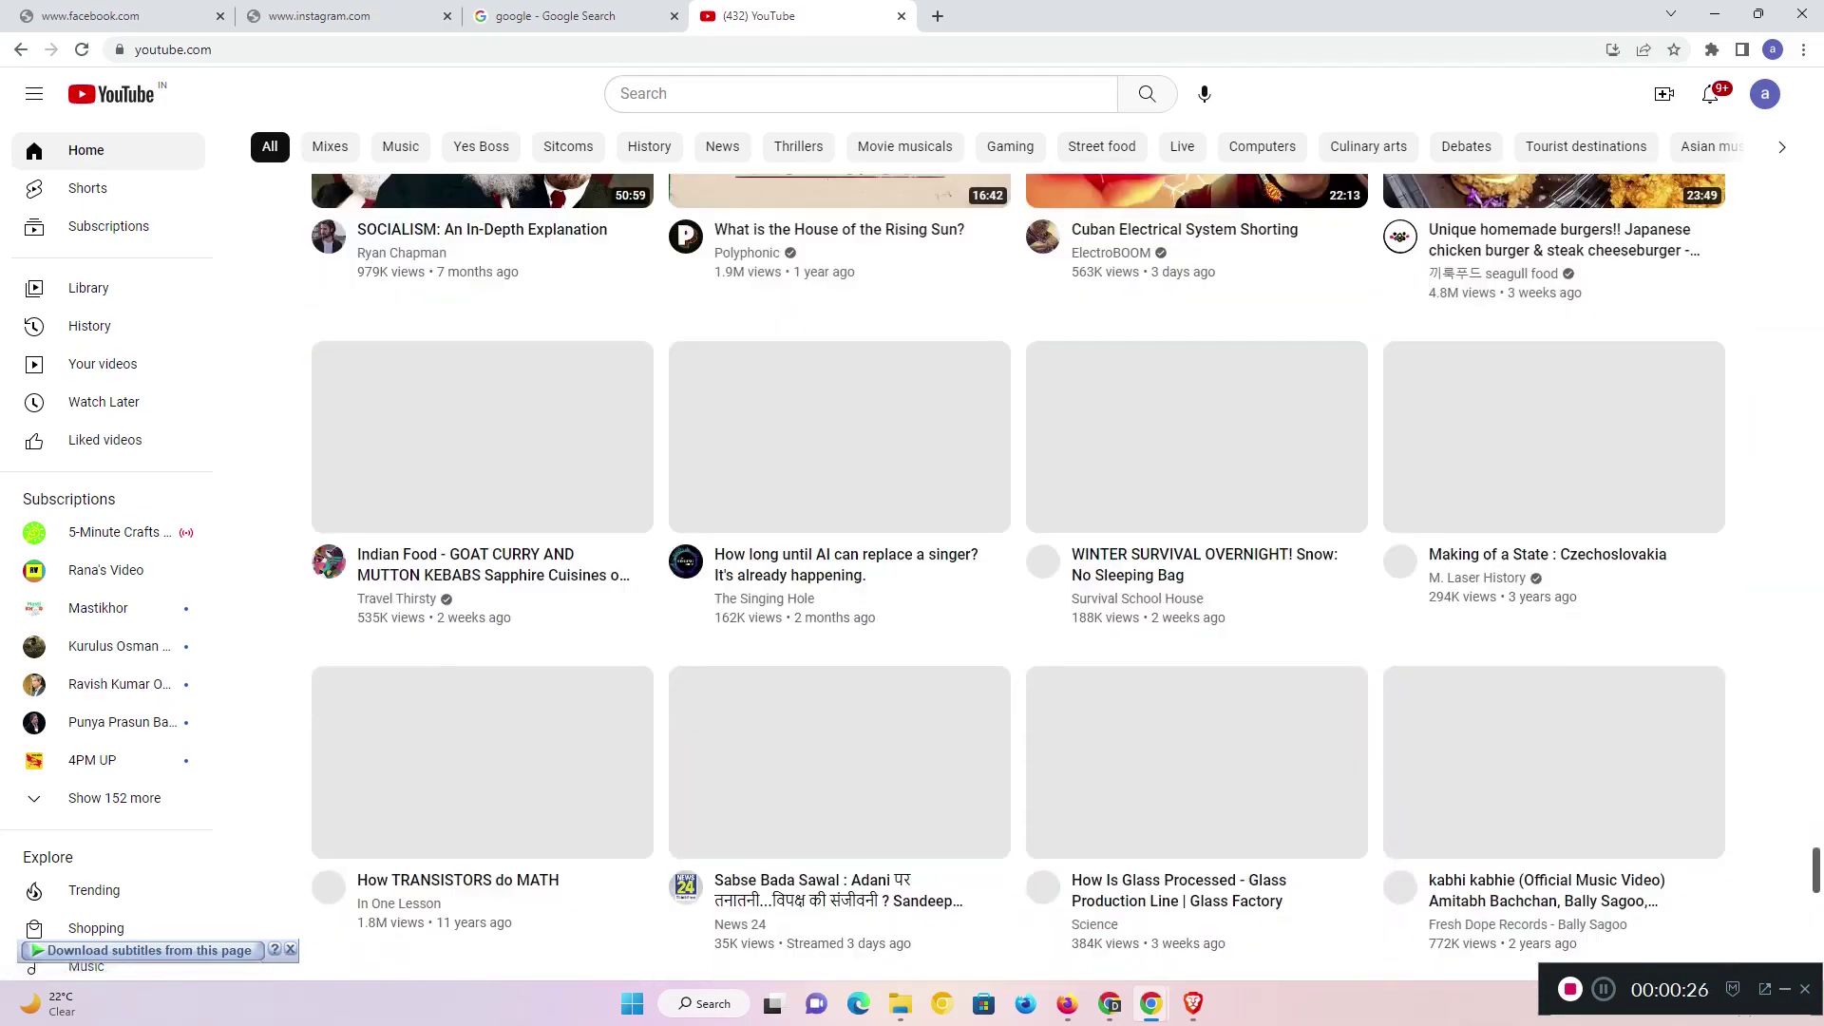
{"action": "scroll", "coordinate": [1018, 570], "scroll_direction": "down", "scroll_amount": 3}
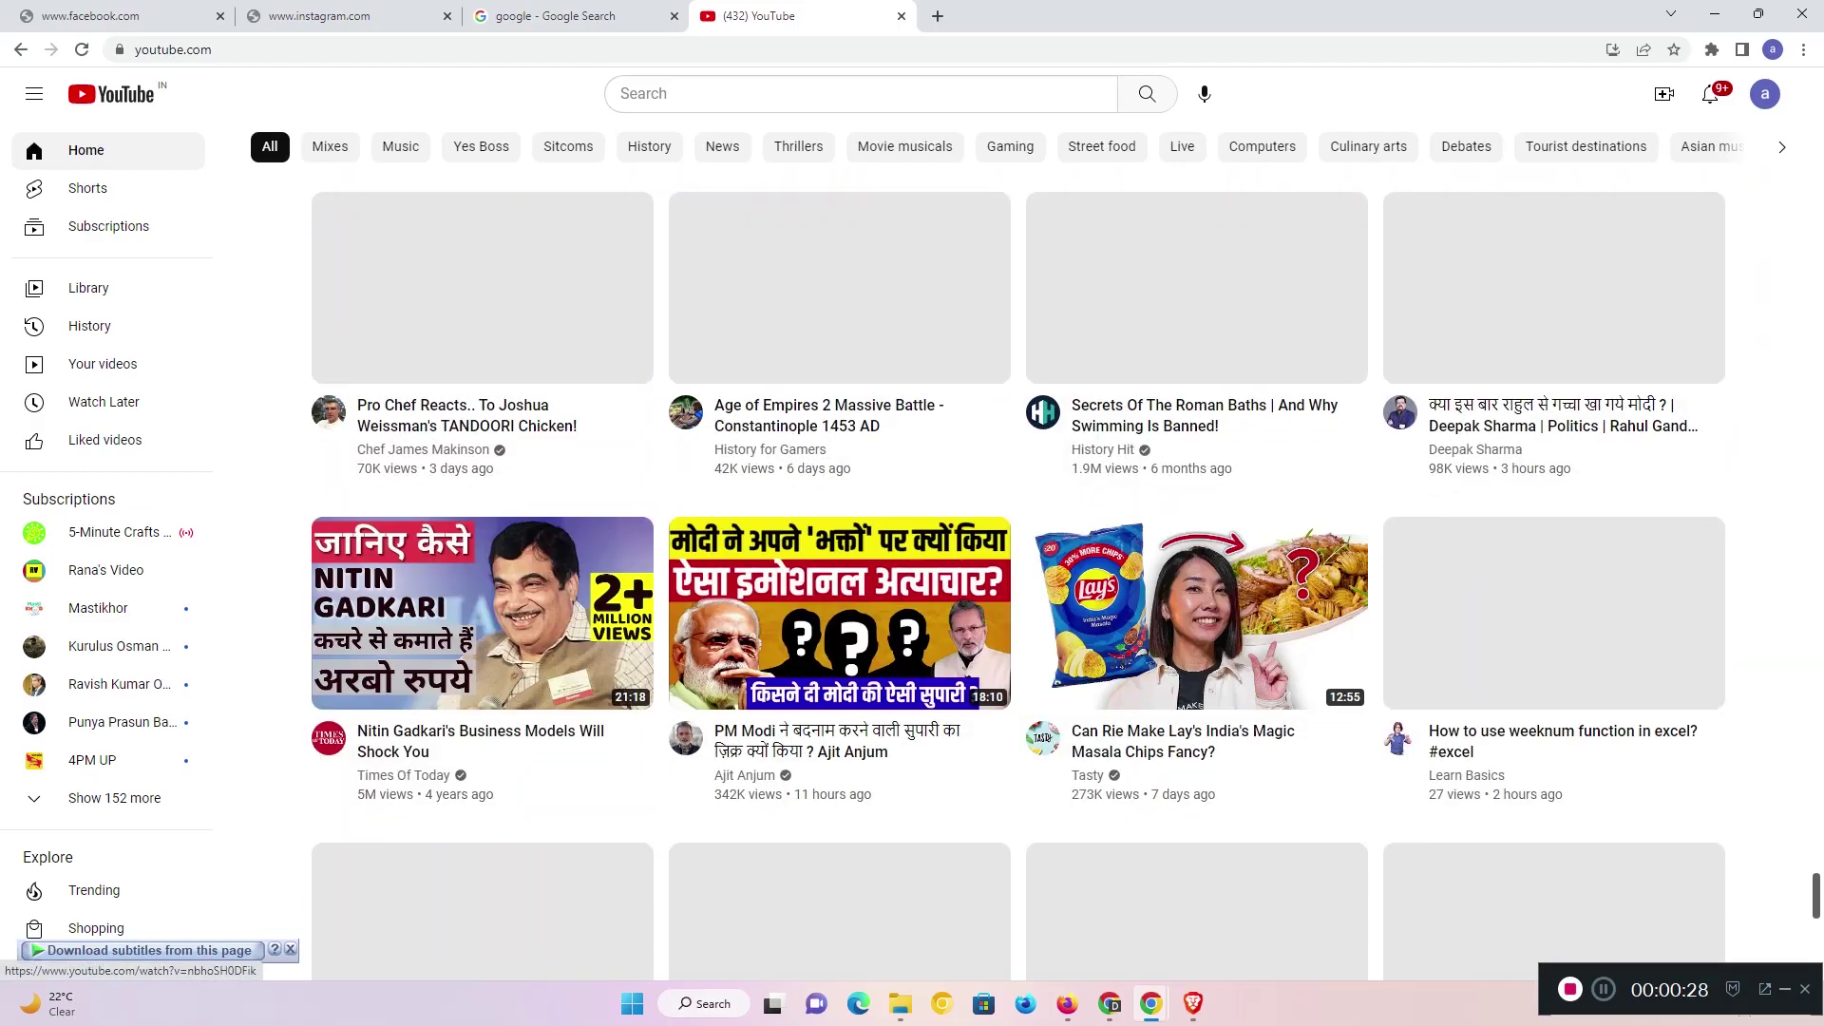
{"action": "scroll", "coordinate": [1019, 570], "scroll_direction": "down", "scroll_amount": 12}
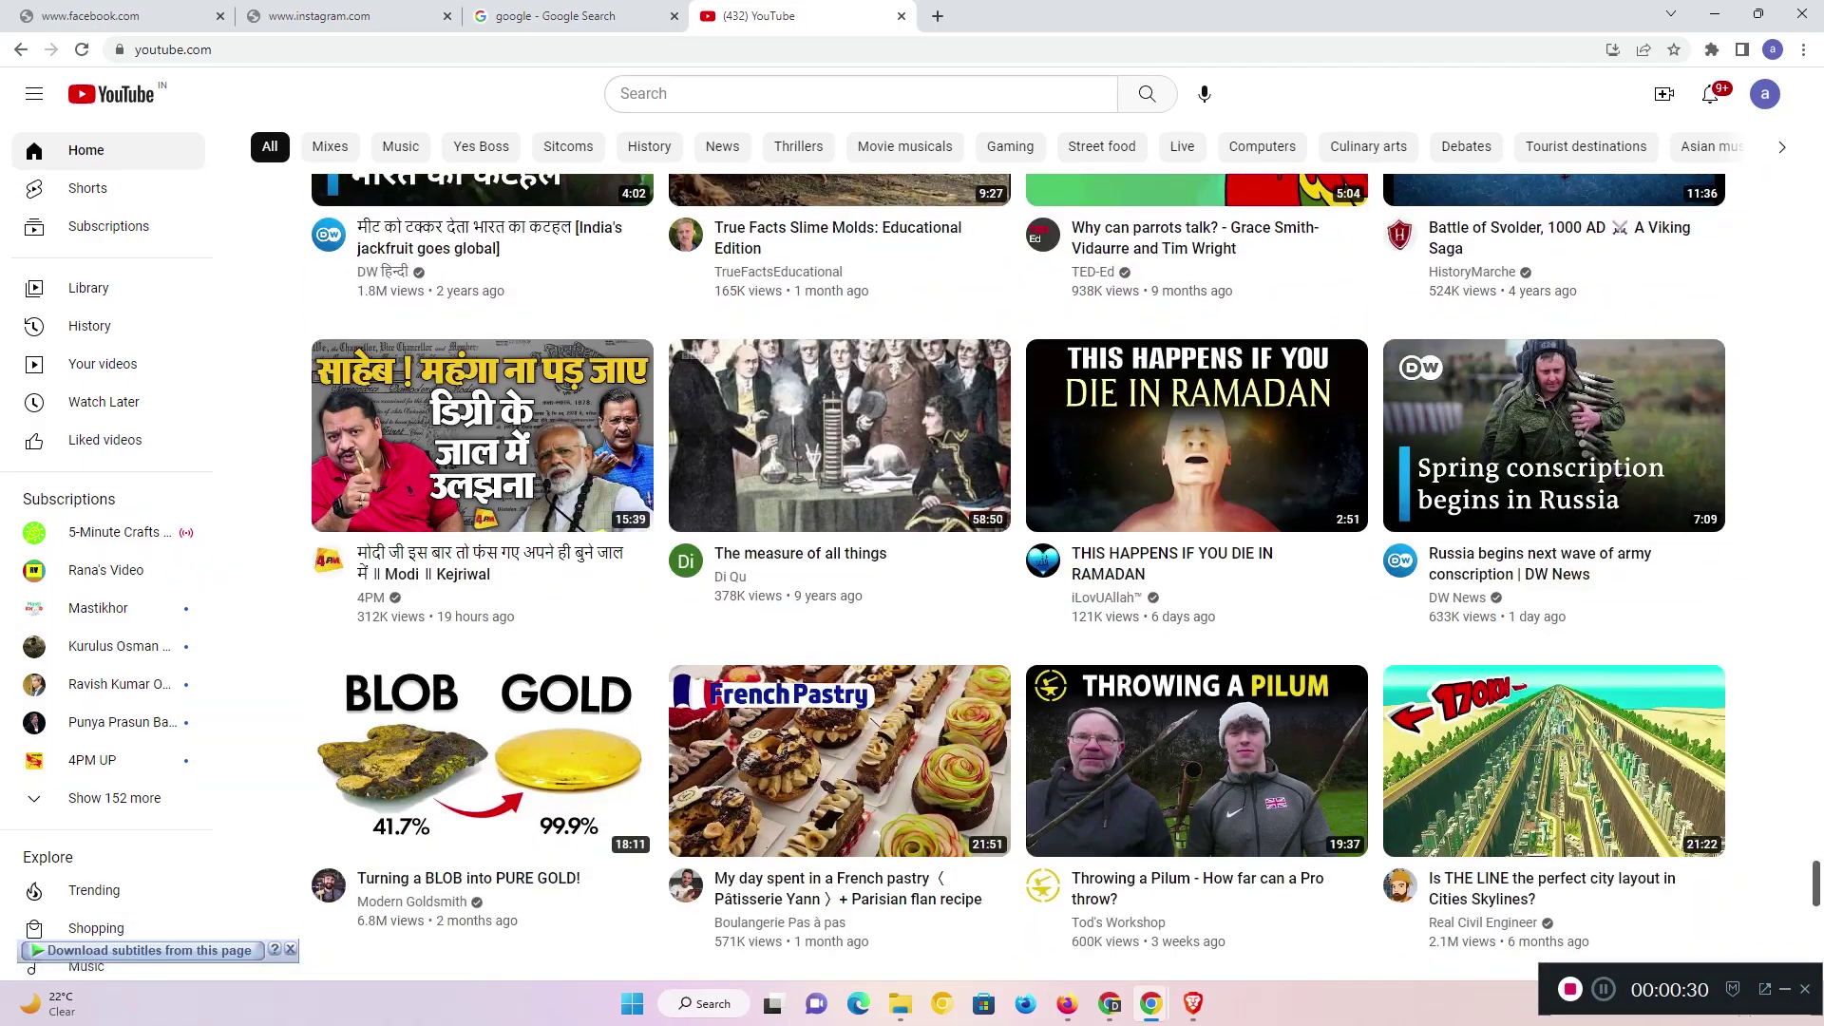
{"action": "scroll", "coordinate": [1019, 570], "scroll_direction": "down", "scroll_amount": 14}
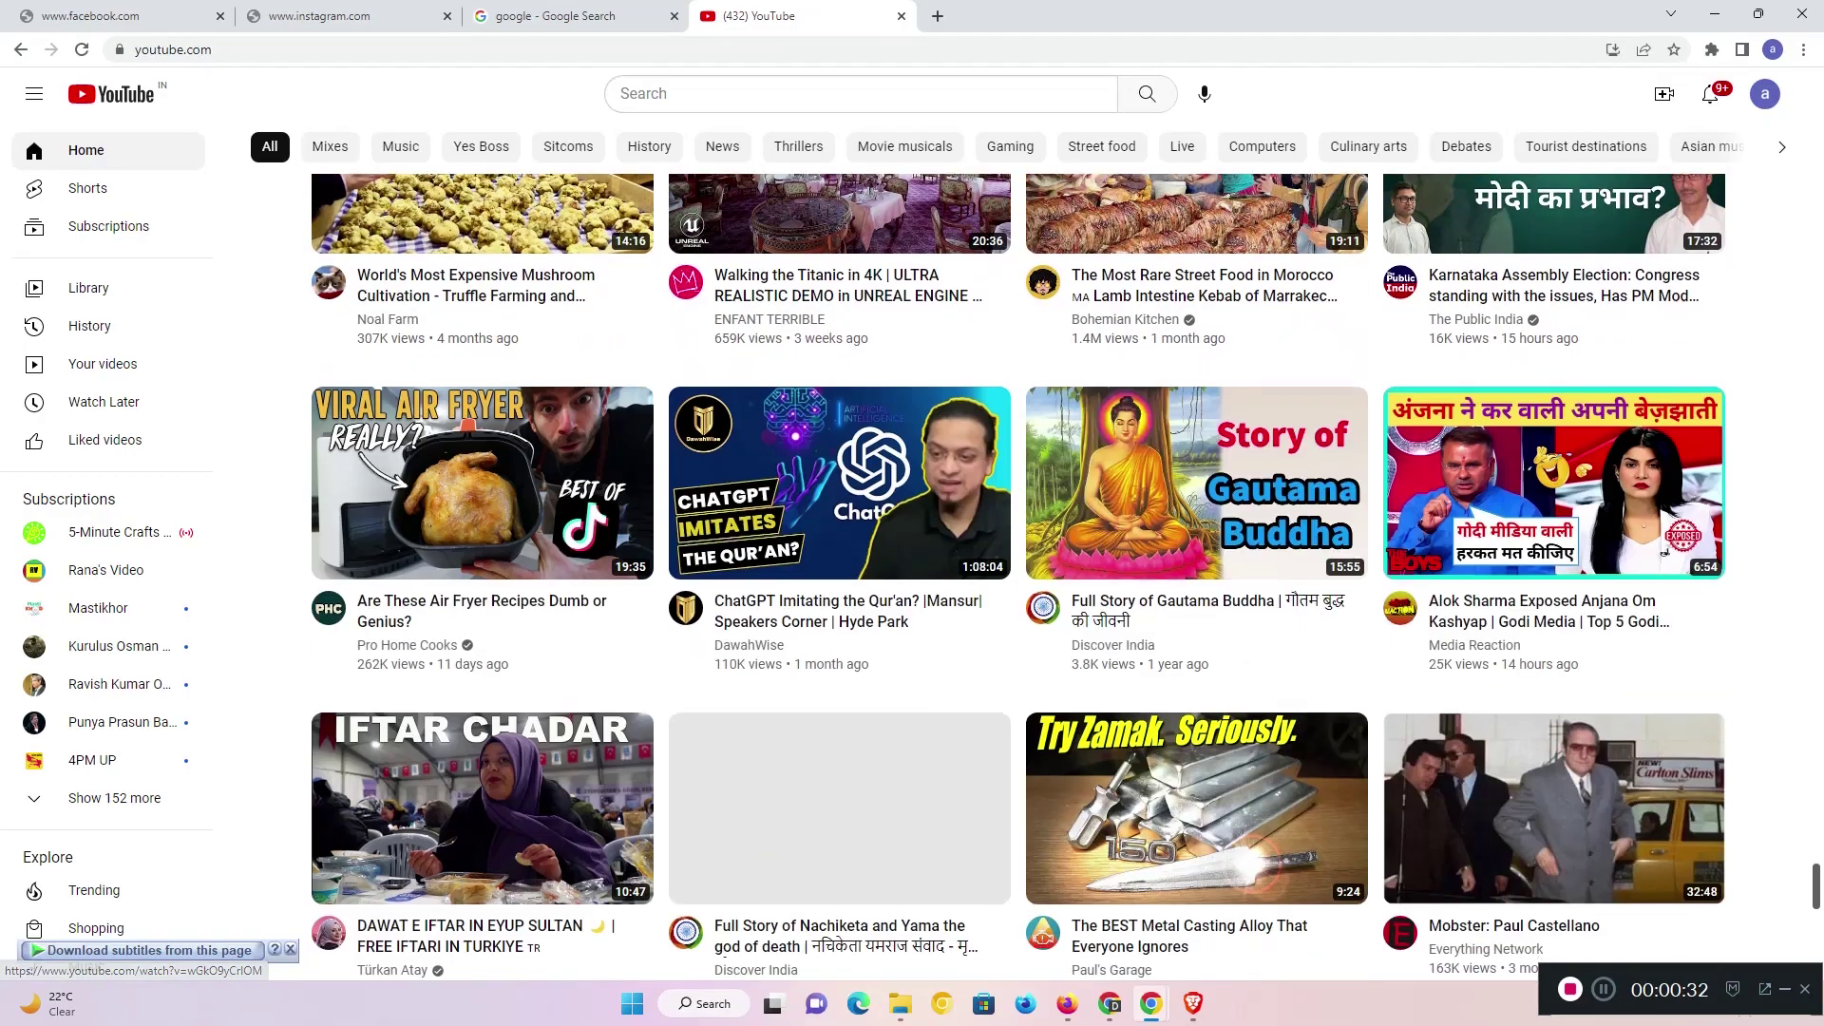
{"action": "scroll", "coordinate": [482, 608], "scroll_direction": "down", "scroll_amount": 17}
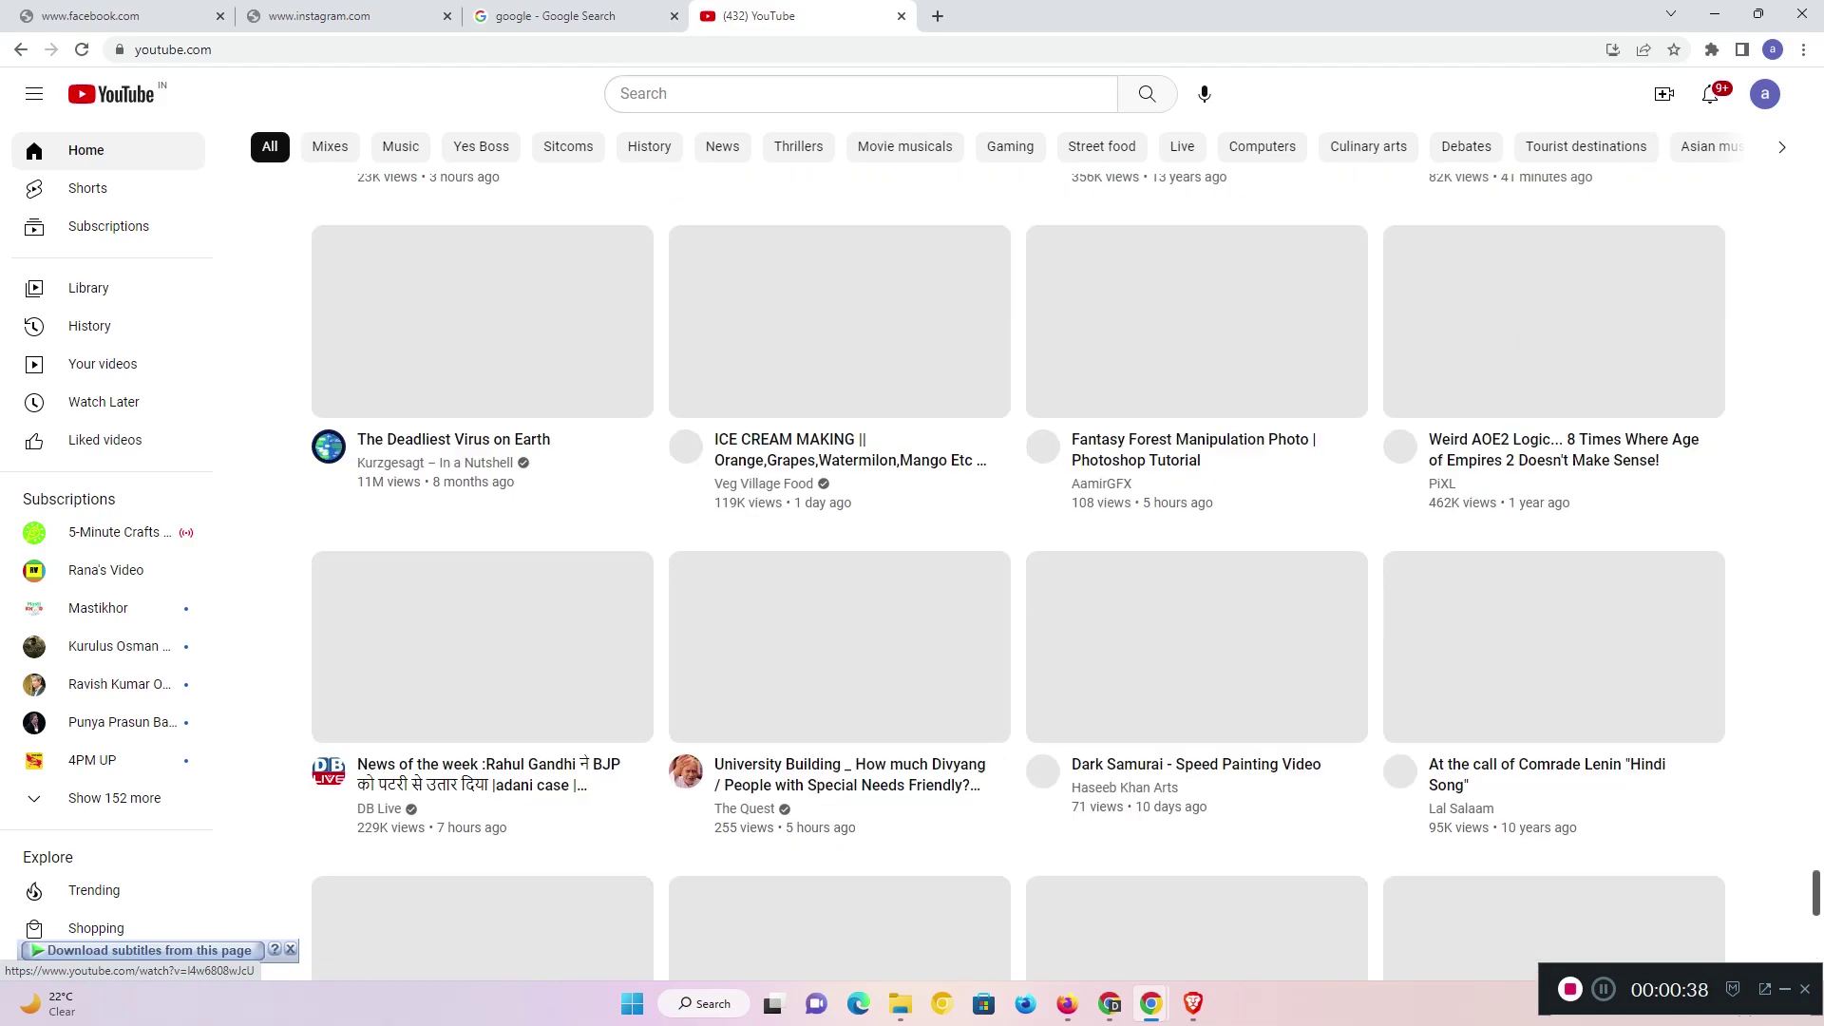
{"action": "scroll", "coordinate": [1554, 570], "scroll_direction": "down", "scroll_amount": 1}
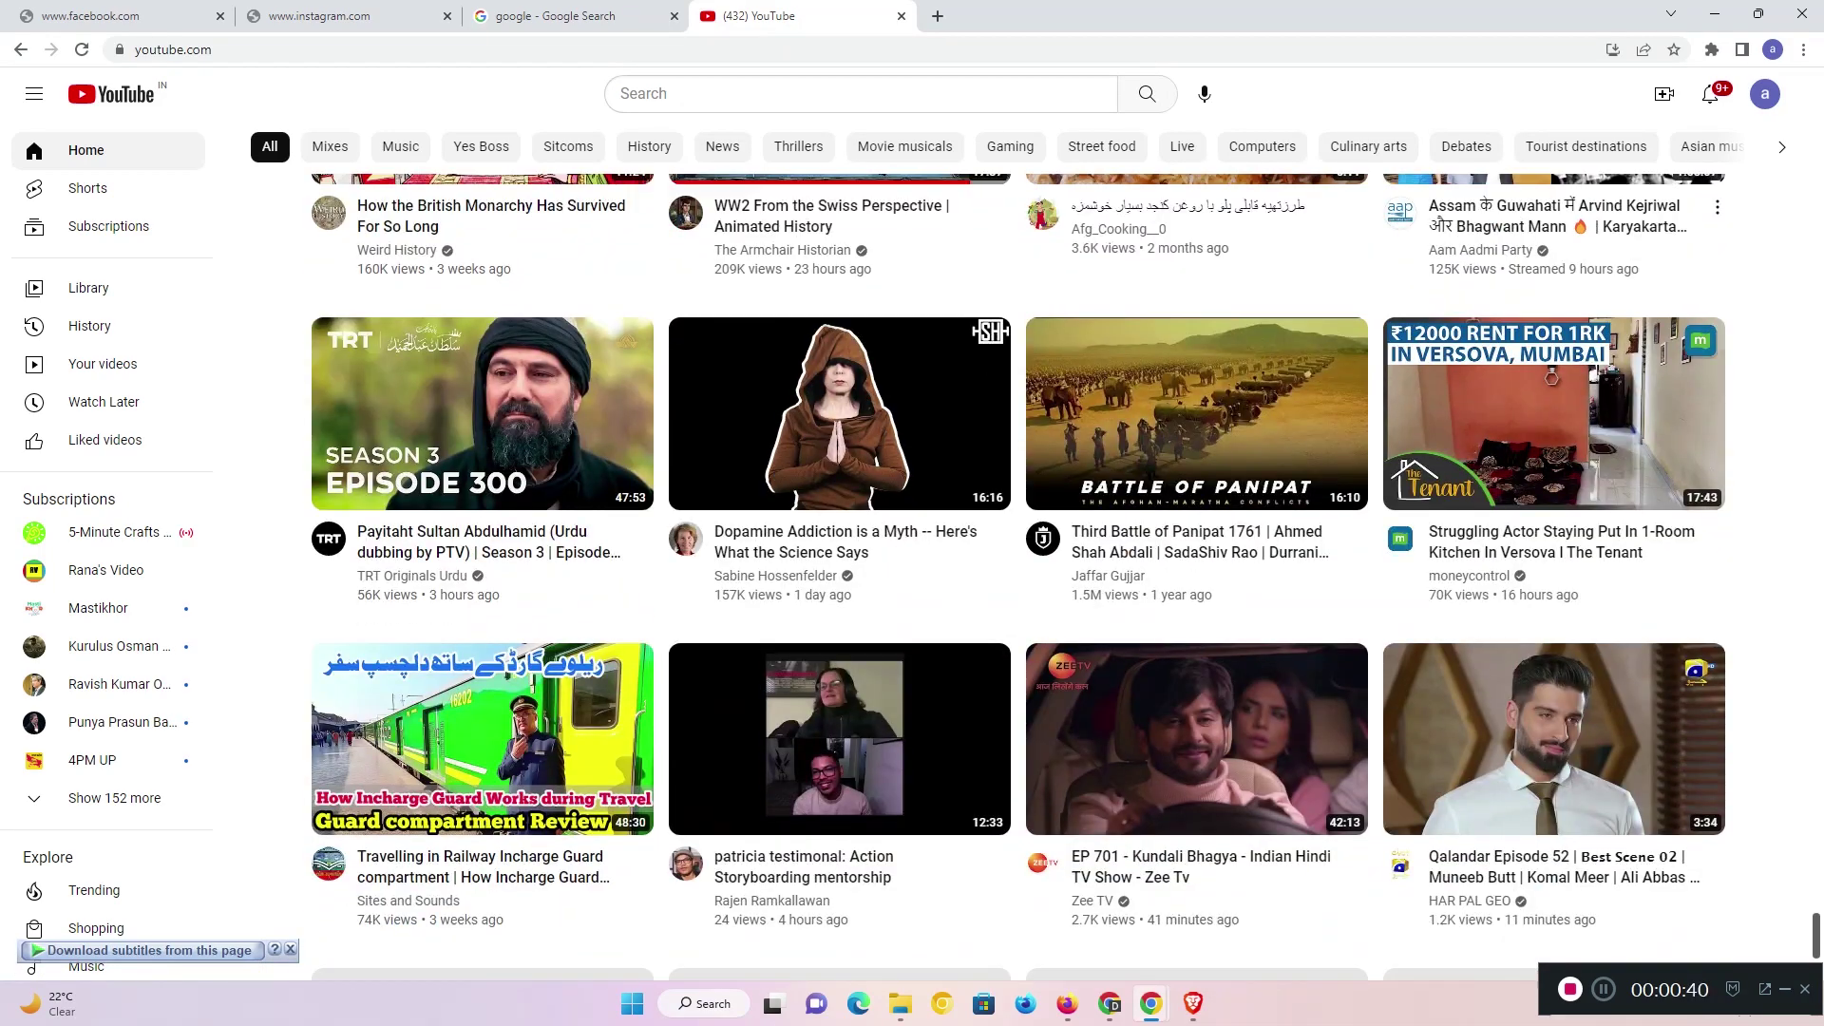